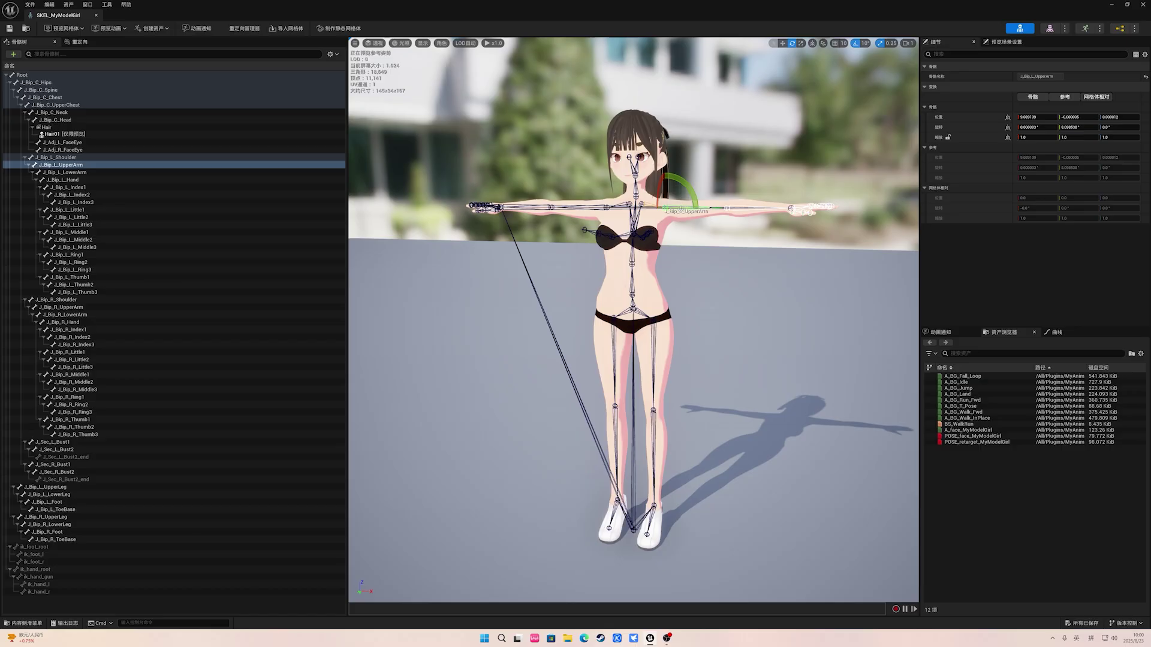
# Step: Try rotating the J_Bip_L_UpperArm bone by about 20° to raise the arm, and undo the rotation
pyautogui.moveTo(693, 193)
pyautogui.mouseDown()
pyautogui.moveTo(699, 175)
pyautogui.moveTo(699, 218)
pyautogui.moveTo(701, 189)
pyautogui.mouseUp()
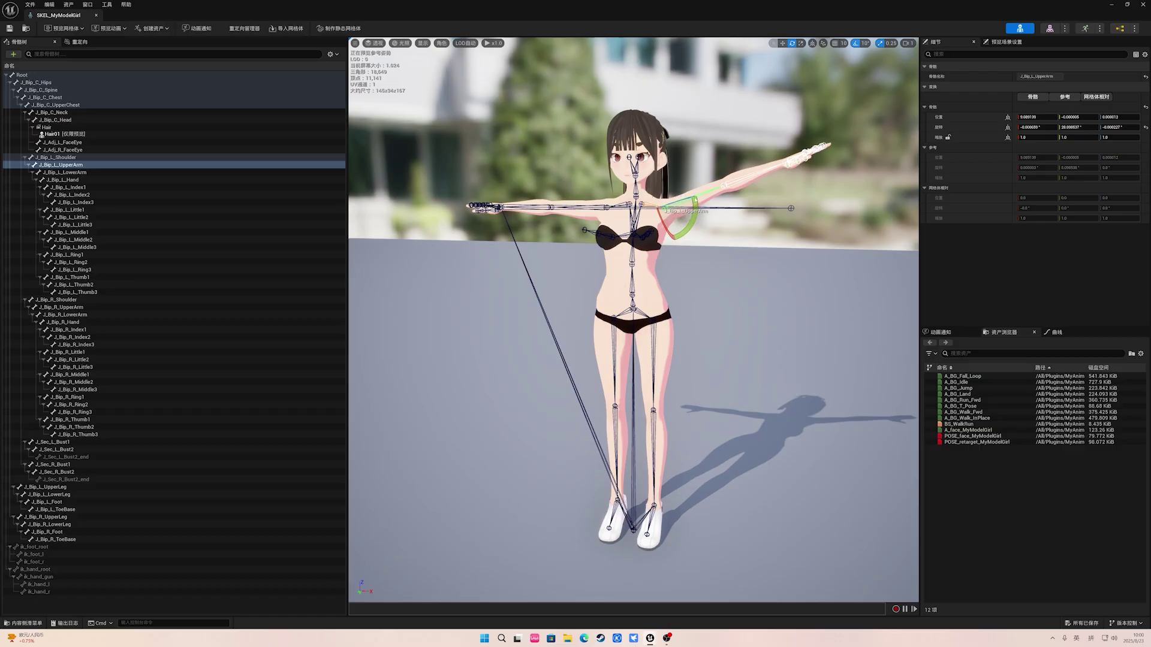
pyautogui.hotkey('ctrl', 'z')
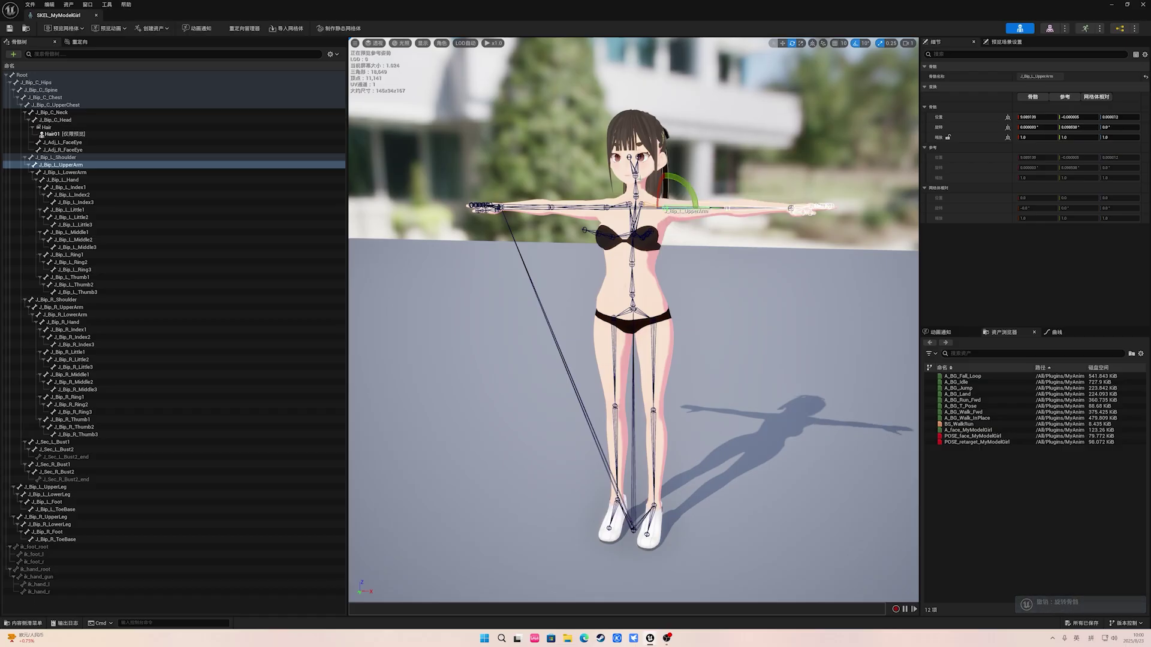
# Step: Scale the J_Bip_C_Head bone uniformly to 2 and raise its Z location to about 10.8
pyautogui.click(635, 175)
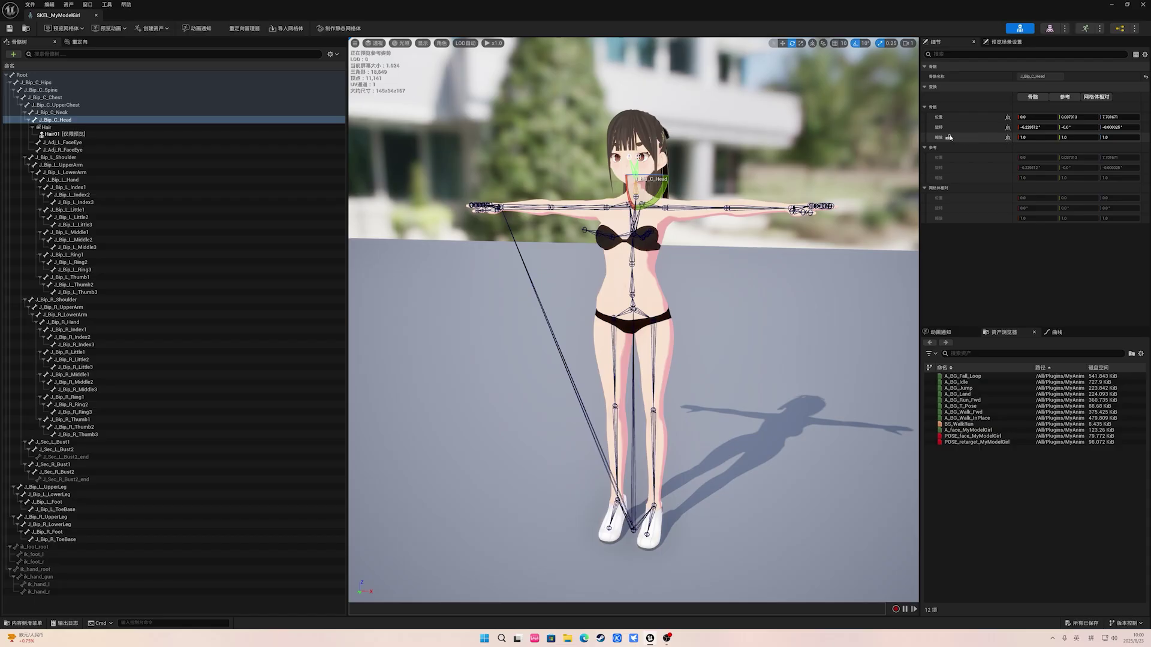
pyautogui.click(1040, 137)
pyautogui.write('2')
pyautogui.press('Return')
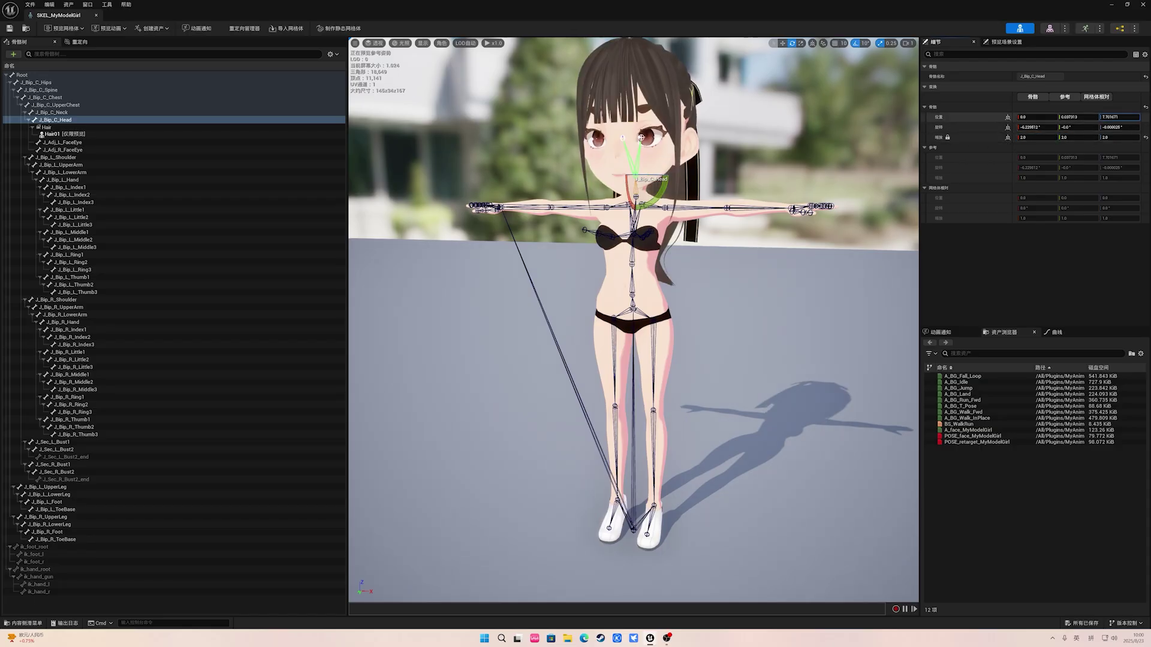
pyautogui.write('10.1')
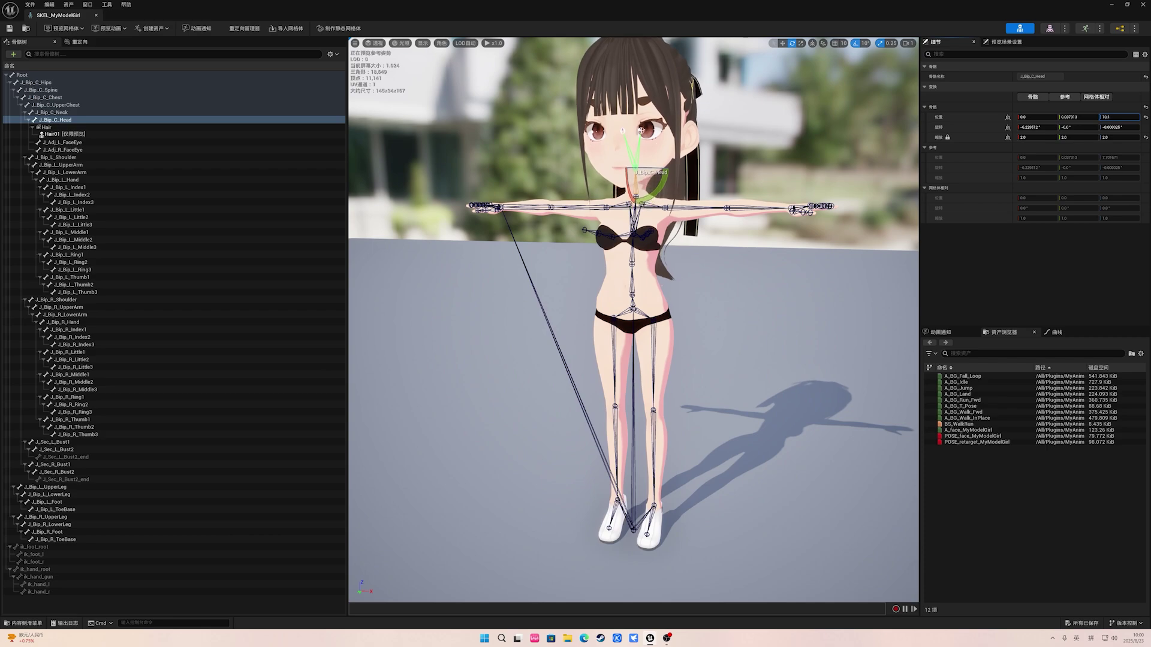
pyautogui.press('Return')
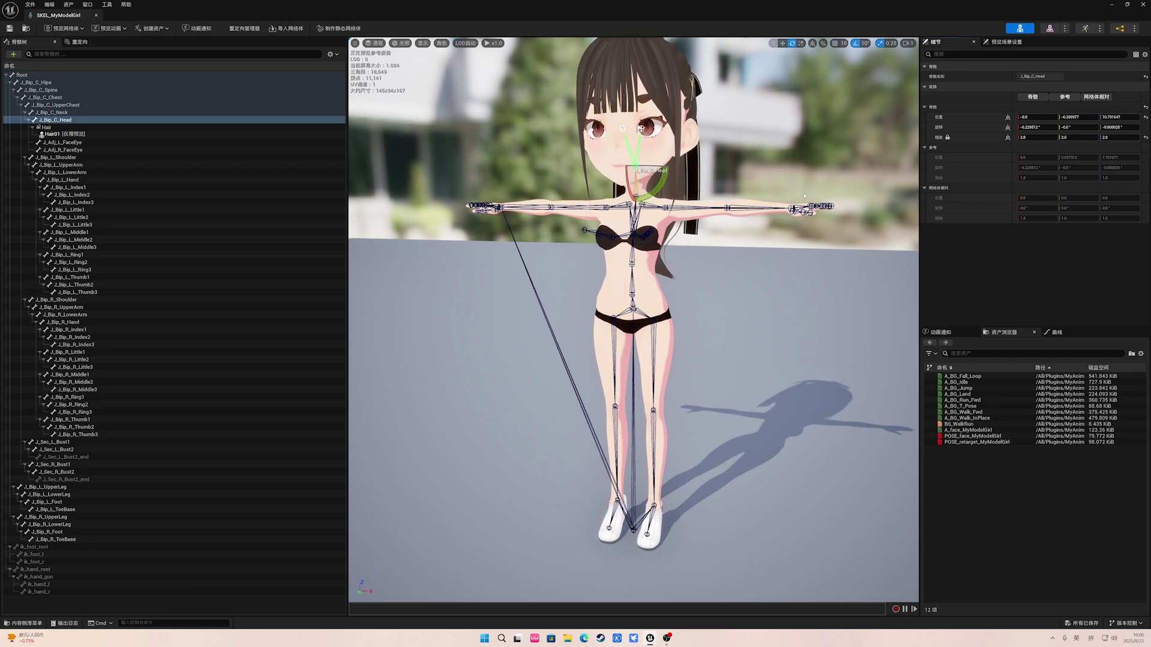
pyautogui.scroll(-3, 731, 252)
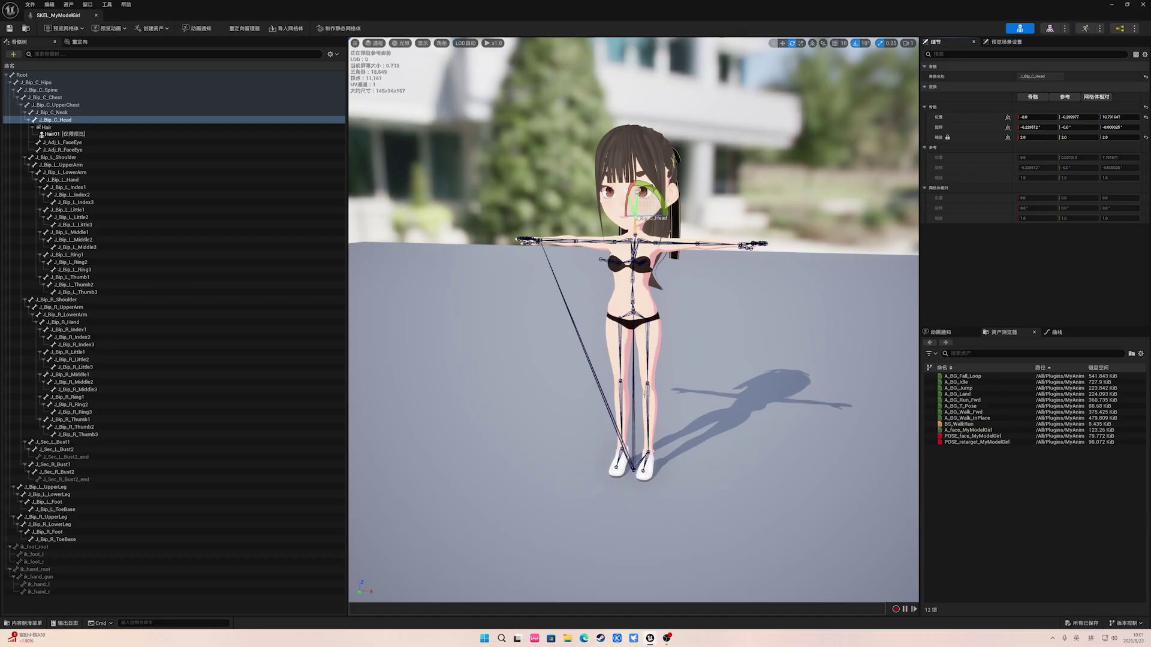
pyautogui.moveTo(648, 371); pyautogui.dragTo(760, 295, button='right')
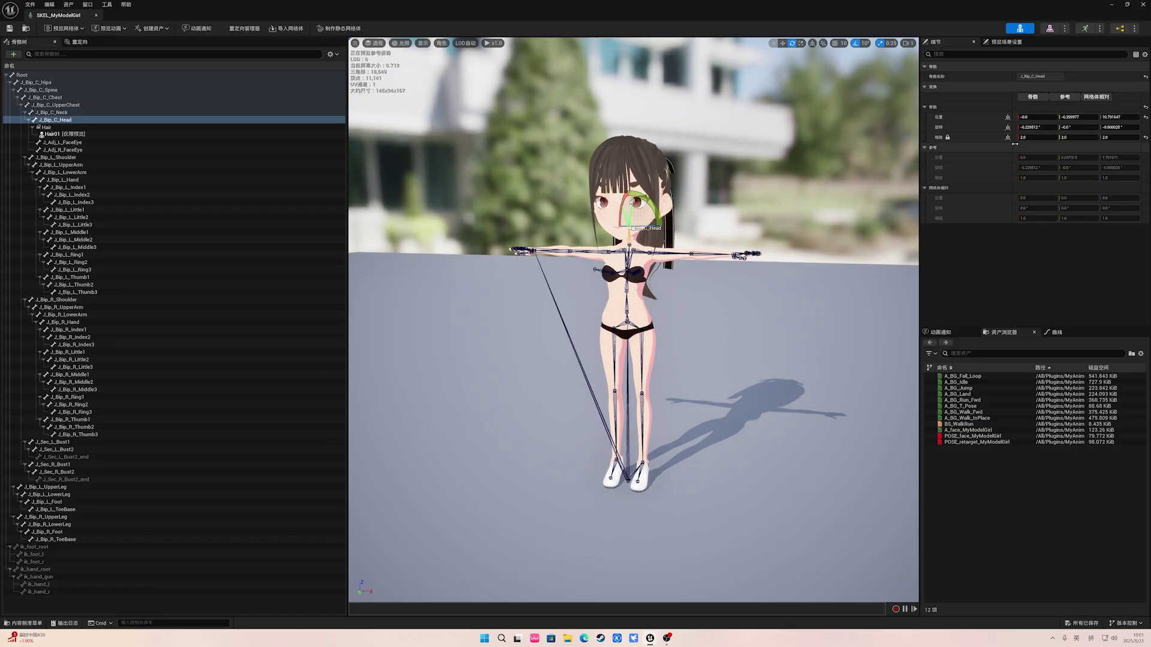
# Step: Reset the head bone's scale and location to their defaults
pyautogui.click(1145, 138)
pyautogui.click(1145, 117)
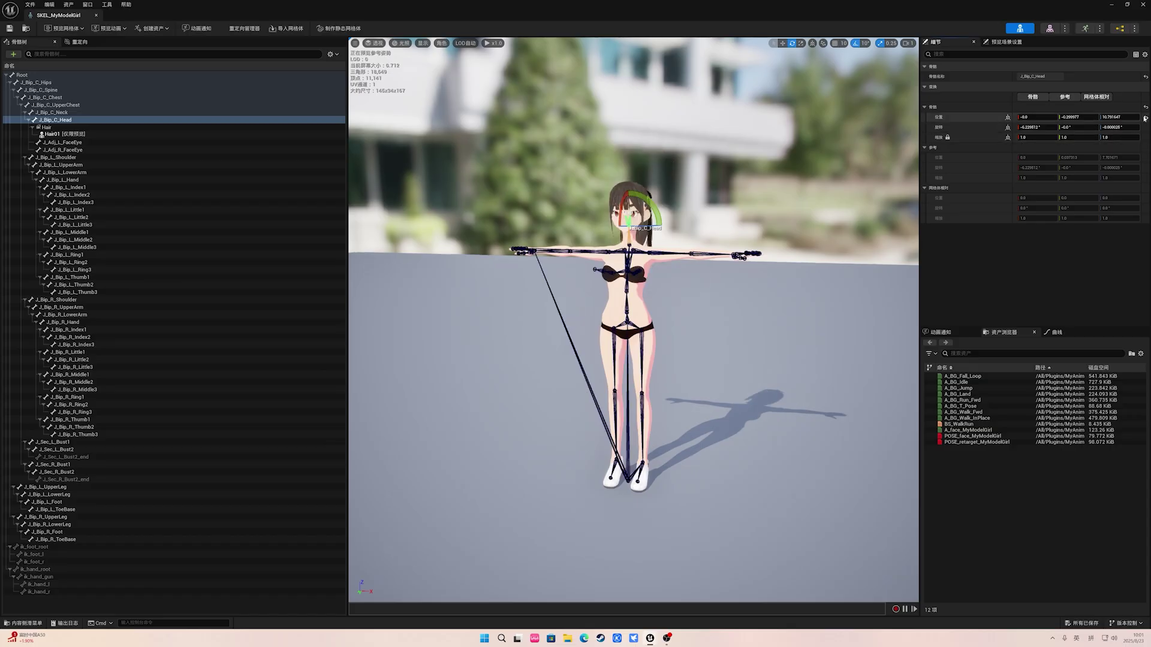
# Step: Search the plugins for "control" and check that the Control Rig plugin is enabled
pyautogui.click(49, 5)
pyautogui.click(67, 76)
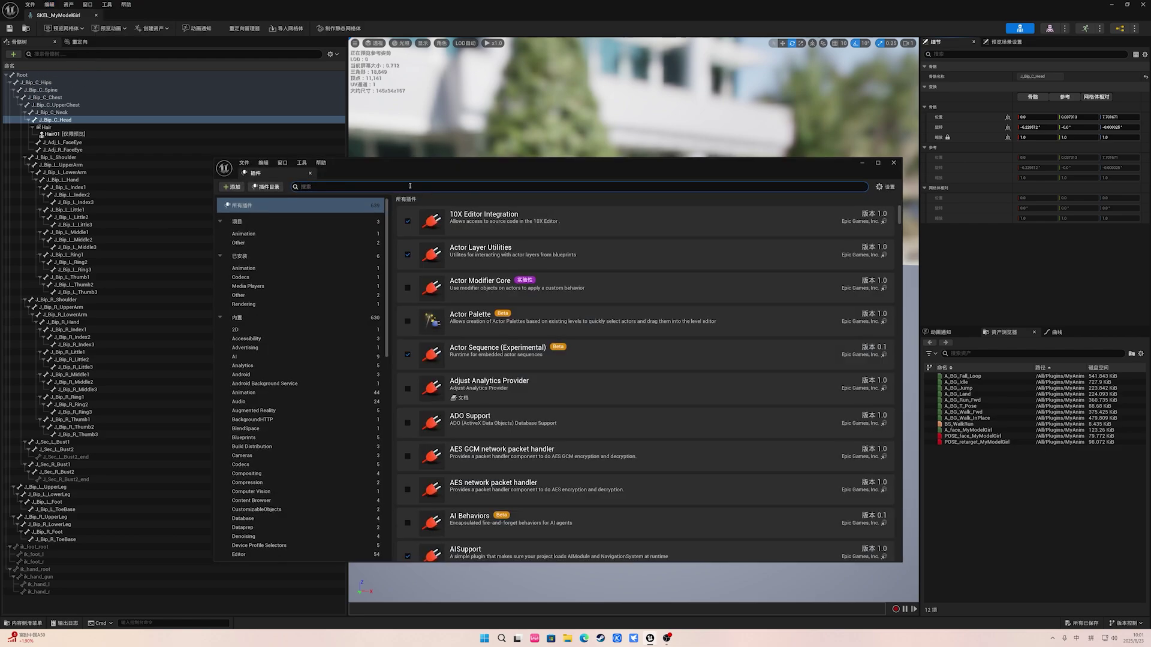
pyautogui.write('control')
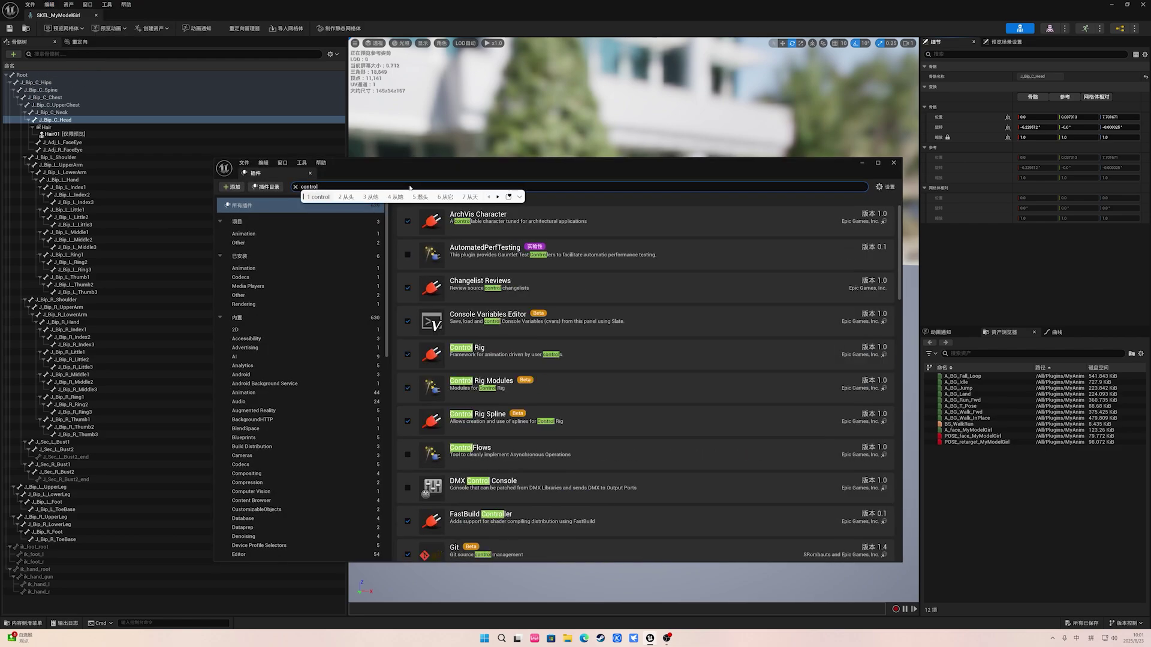
pyautogui.press('Return')
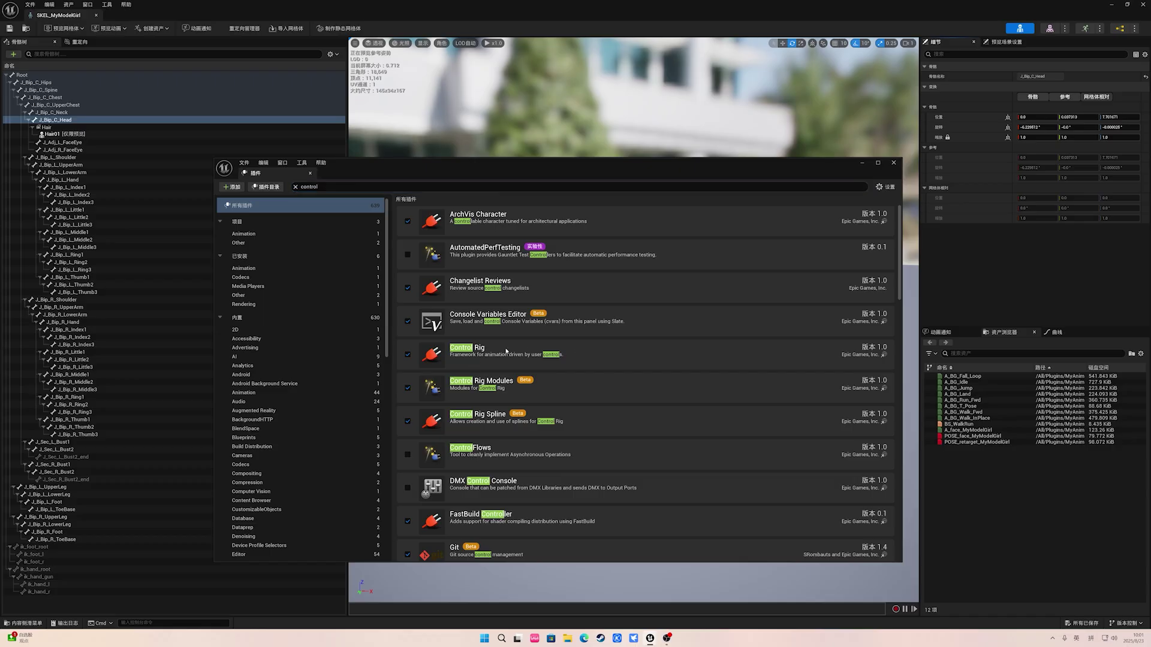
pyautogui.click(408, 354)
pyautogui.scroll(-1, 475, 377)
pyautogui.click(893, 163)
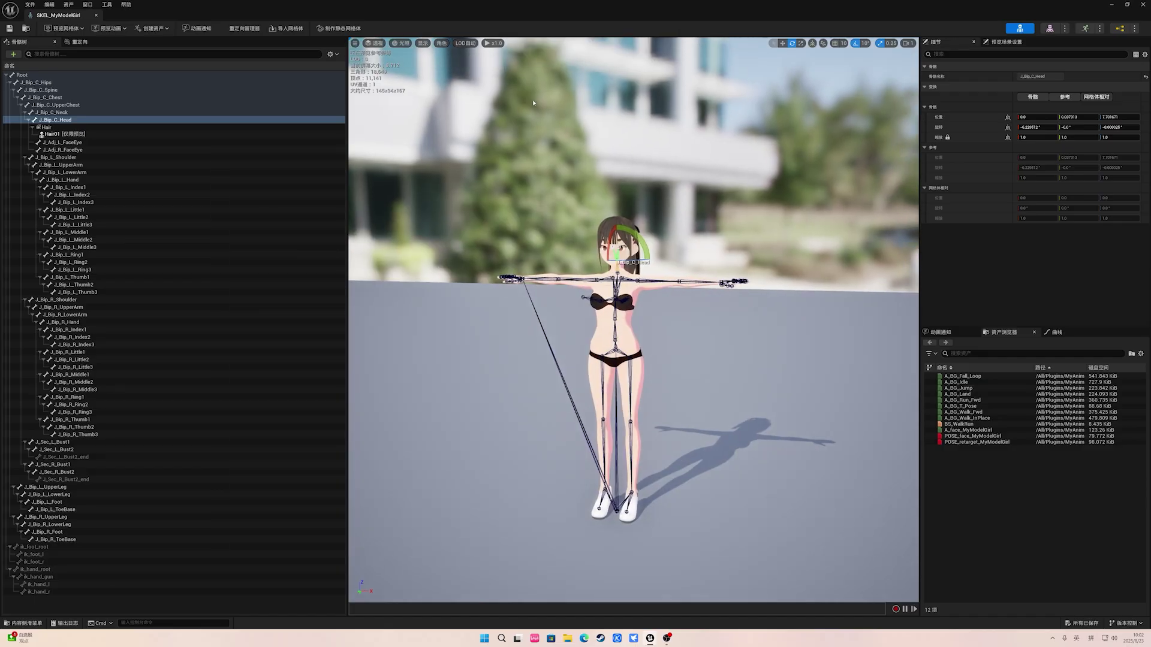
# Step: Create a control rig asset with the parent class ControlRig in the BaseGirl folder and name it CR_BaseGirl
pyautogui.hotkey('ctrl', 'space')
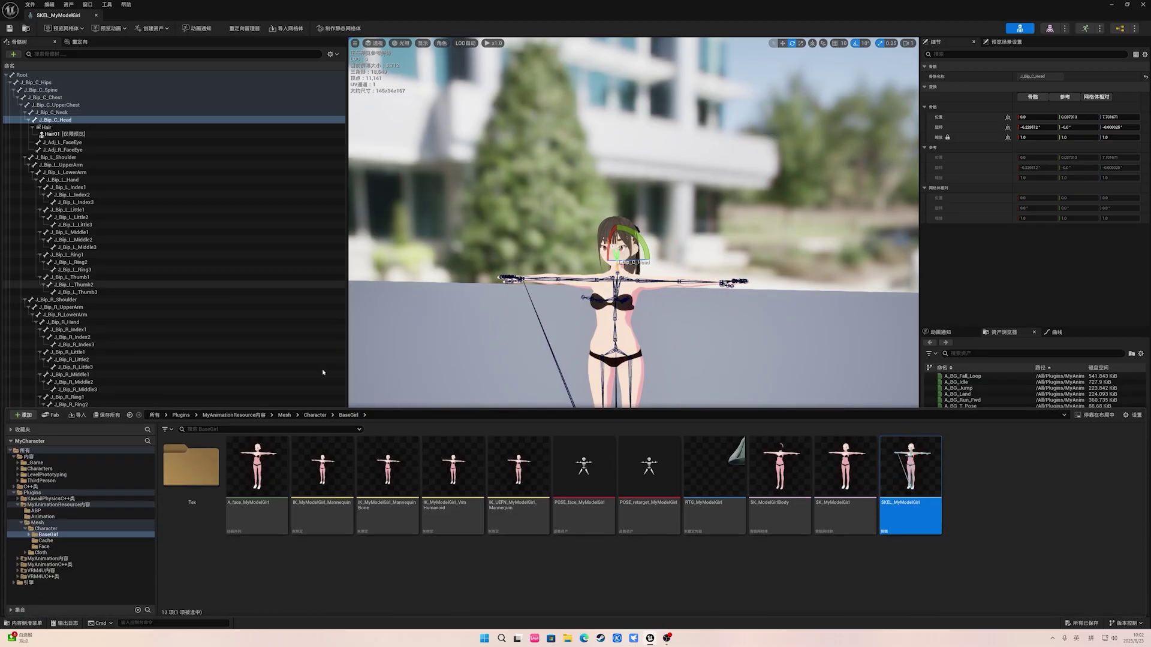
pyautogui.rightClick(986, 486)
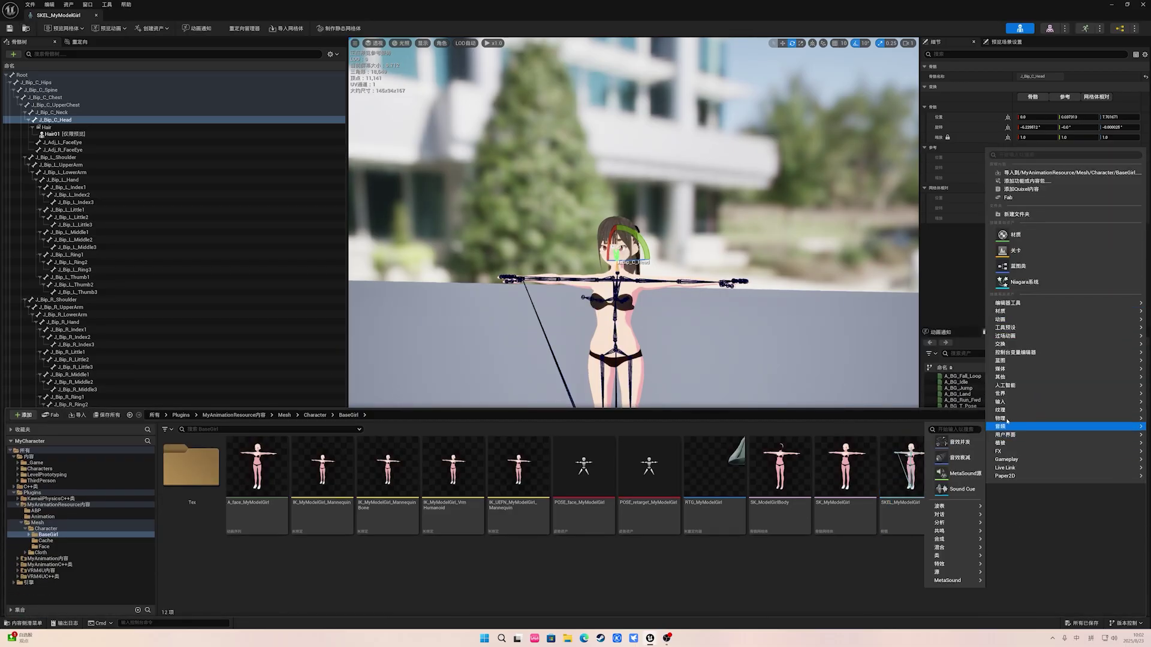
pyautogui.moveTo(1008, 344)
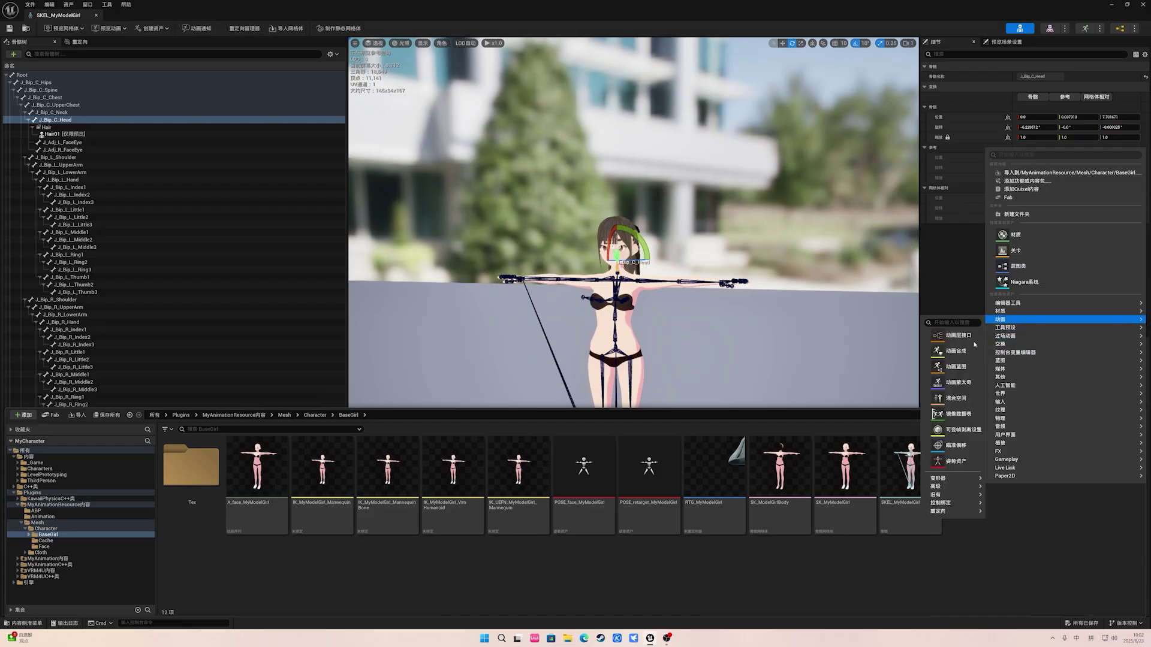
pyautogui.moveTo(945, 506)
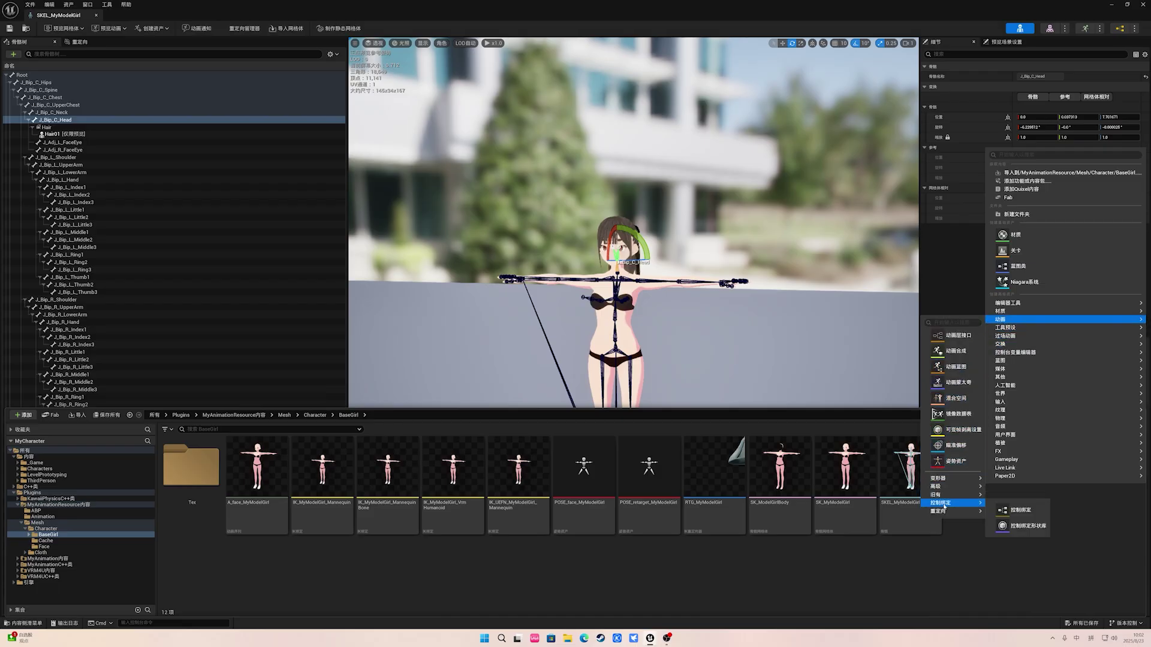
pyautogui.click(1022, 510)
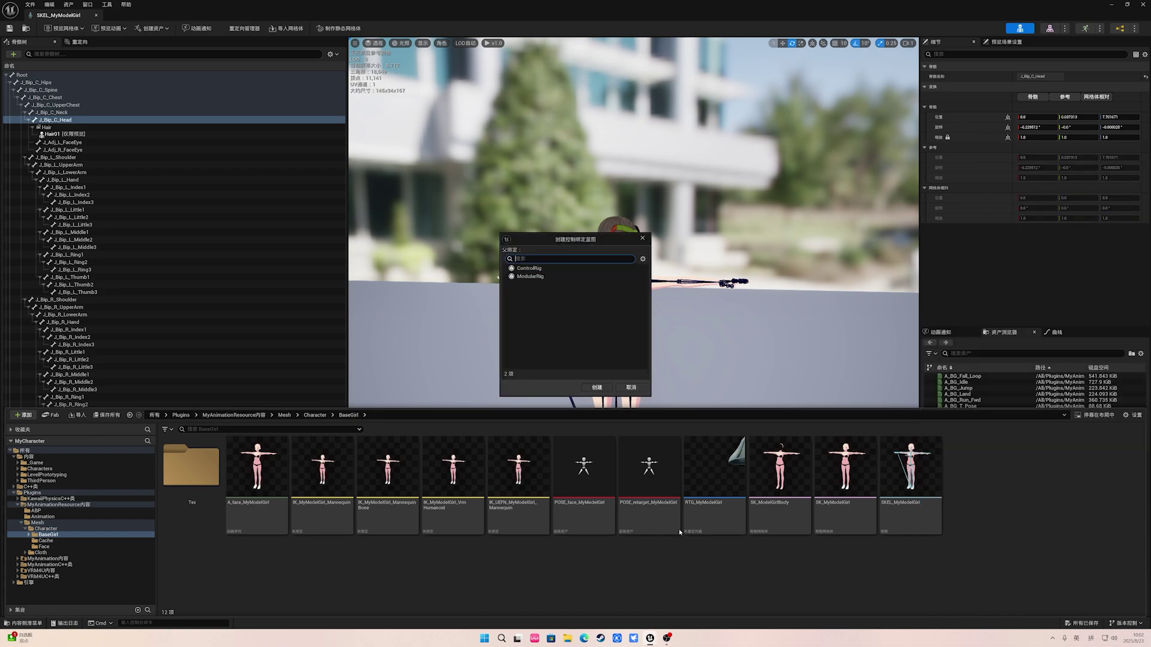
pyautogui.click(537, 269)
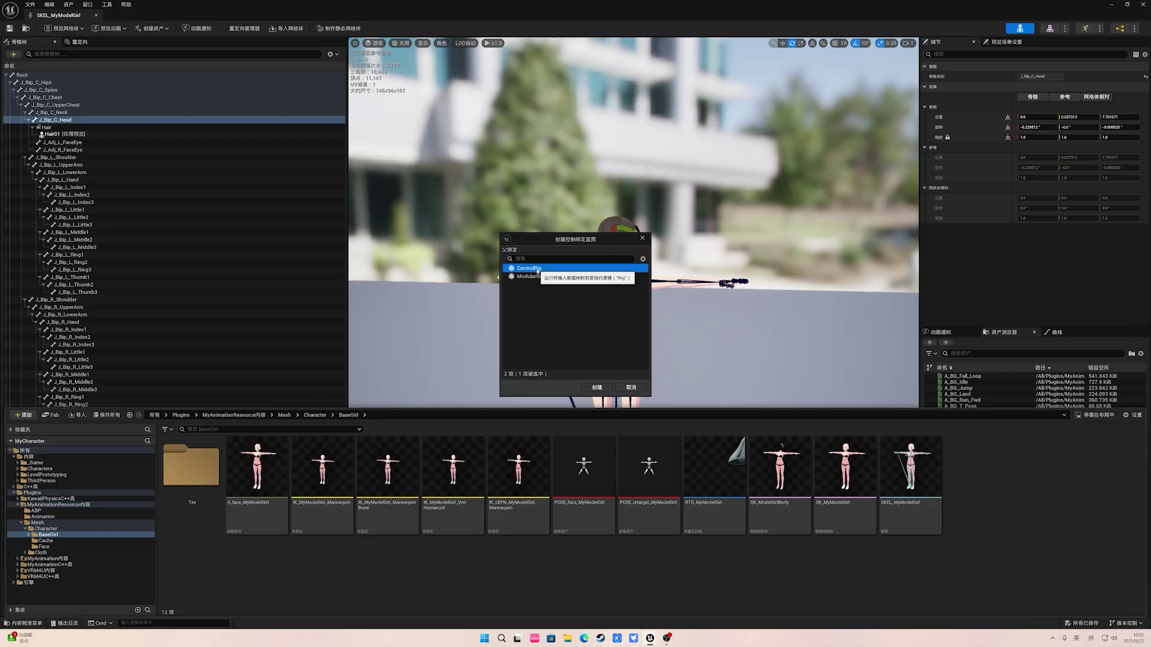
pyautogui.click(528, 277)
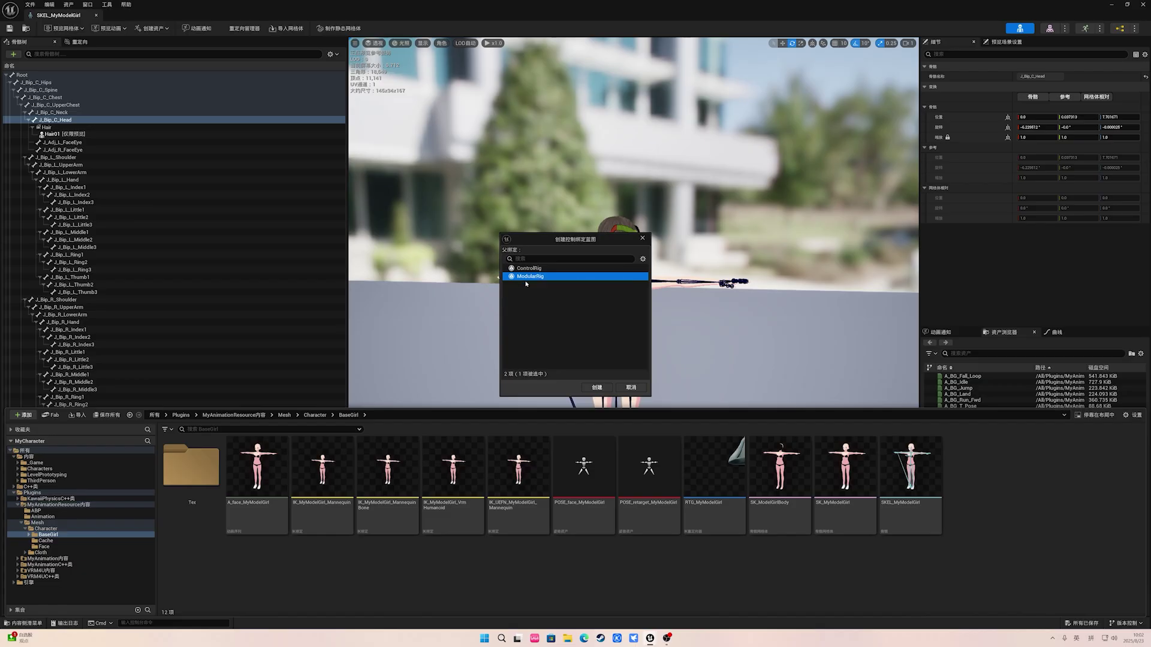
pyautogui.click(534, 269)
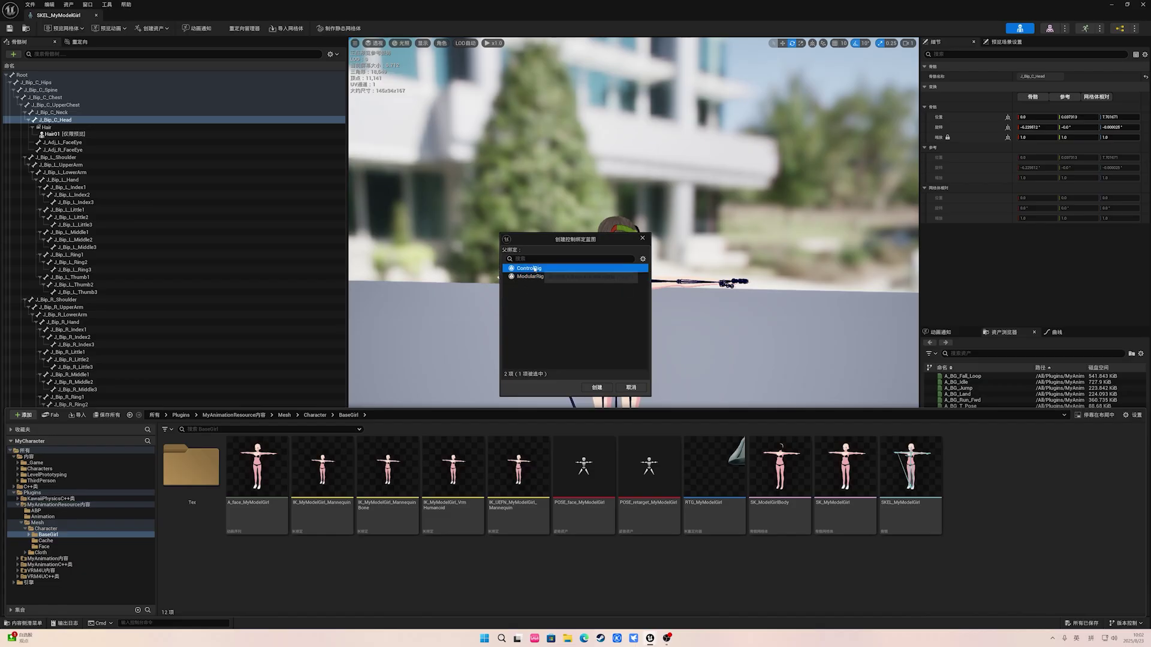
pyautogui.click(598, 388)
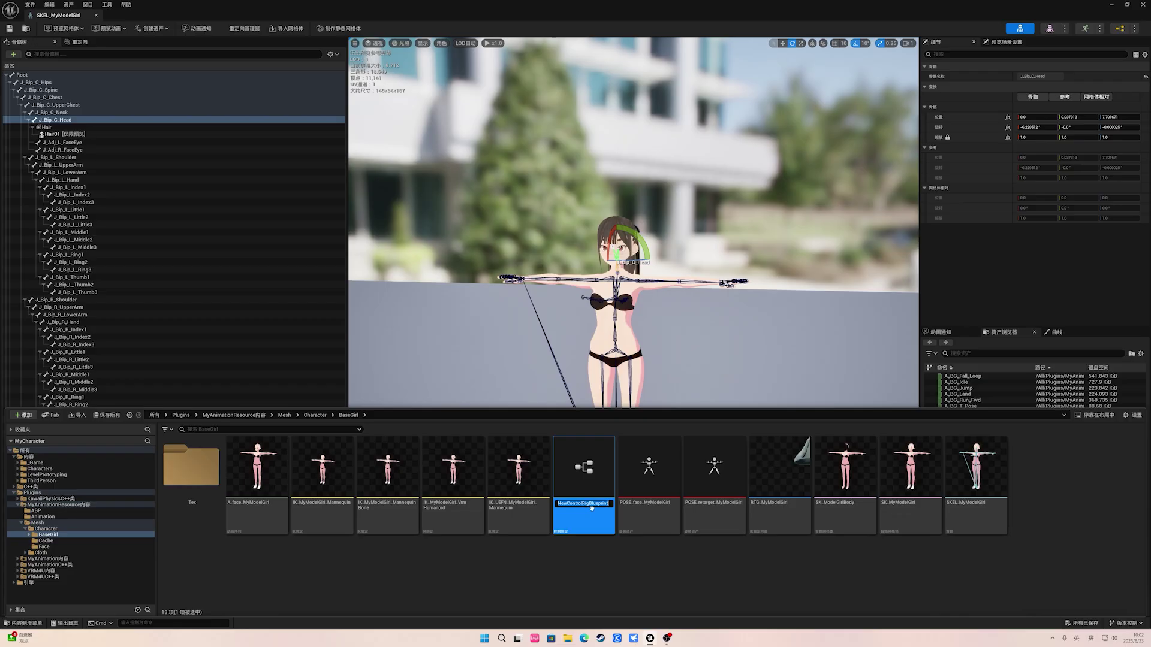
pyautogui.write('CR_BaseGirl')
pyautogui.press('Return')
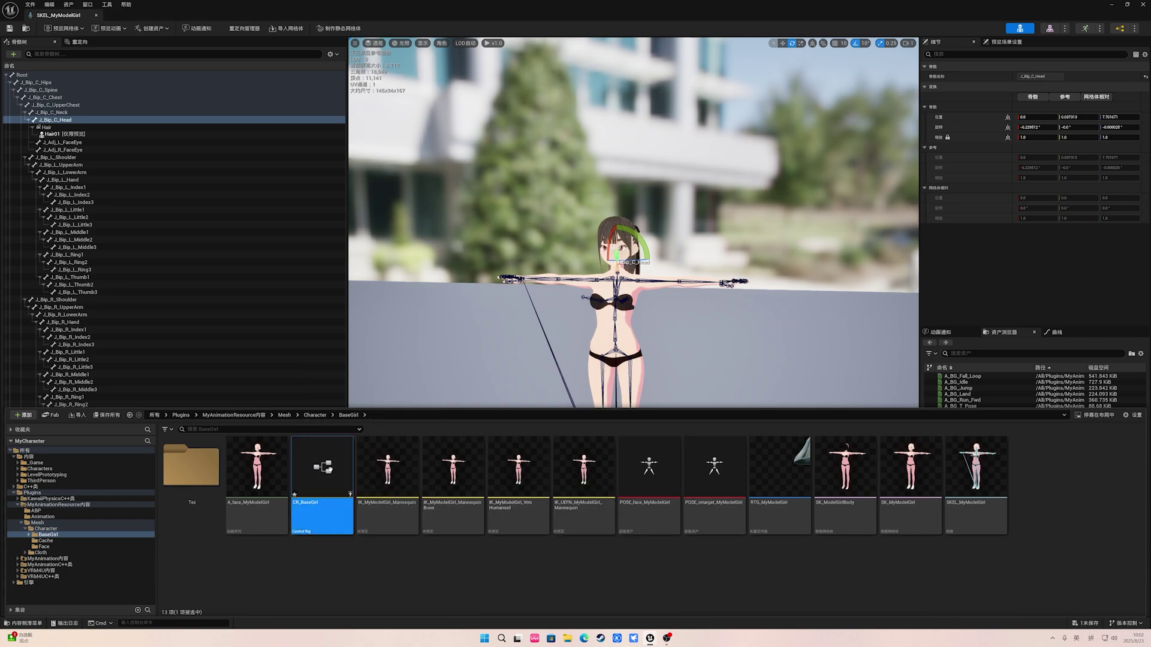
# Step: Open the CR_BaseGirl asset in the control rig editor
pyautogui.doubleClick(329, 469)
pyautogui.moveTo(515, 307); pyautogui.dragTo(607, 308, button='right')
pyautogui.click(502, 299)
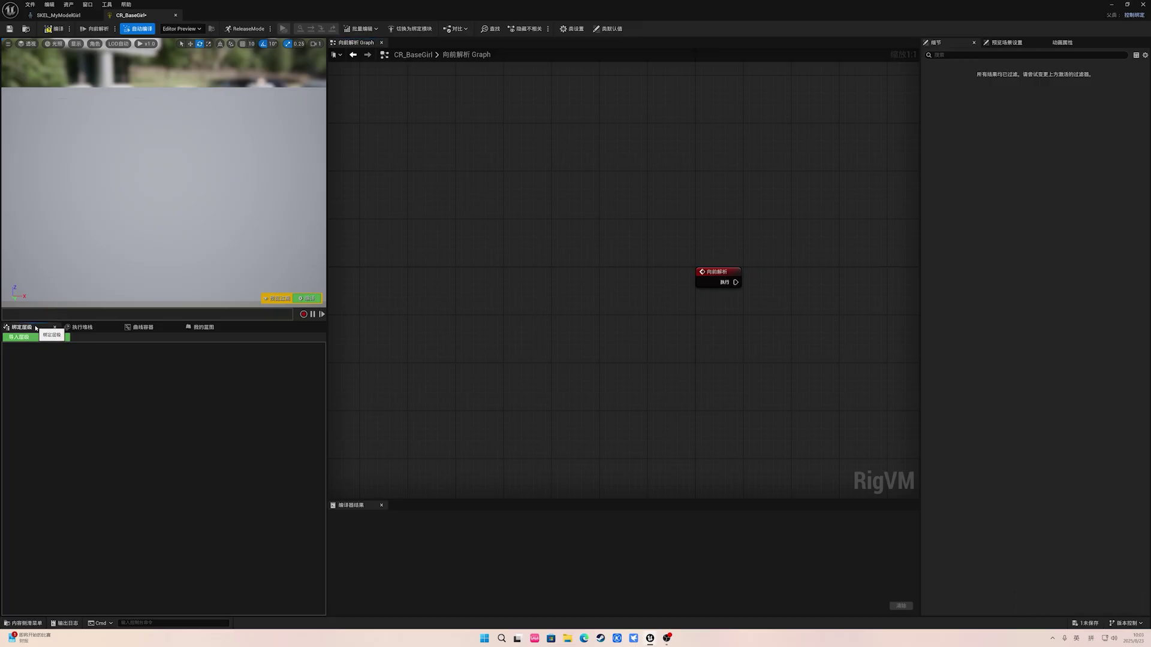
# Step: Import the bone hierarchy from the skeletal mesh SK_MyModelGirl into the rig
pyautogui.click(36, 337)
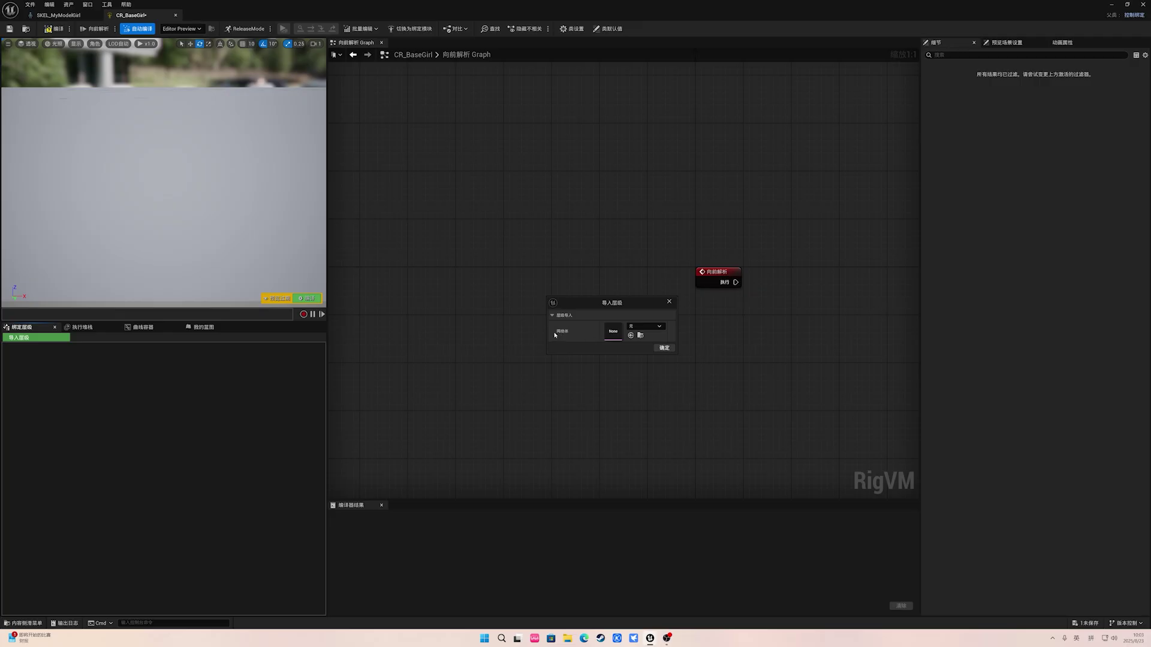
pyautogui.click(644, 328)
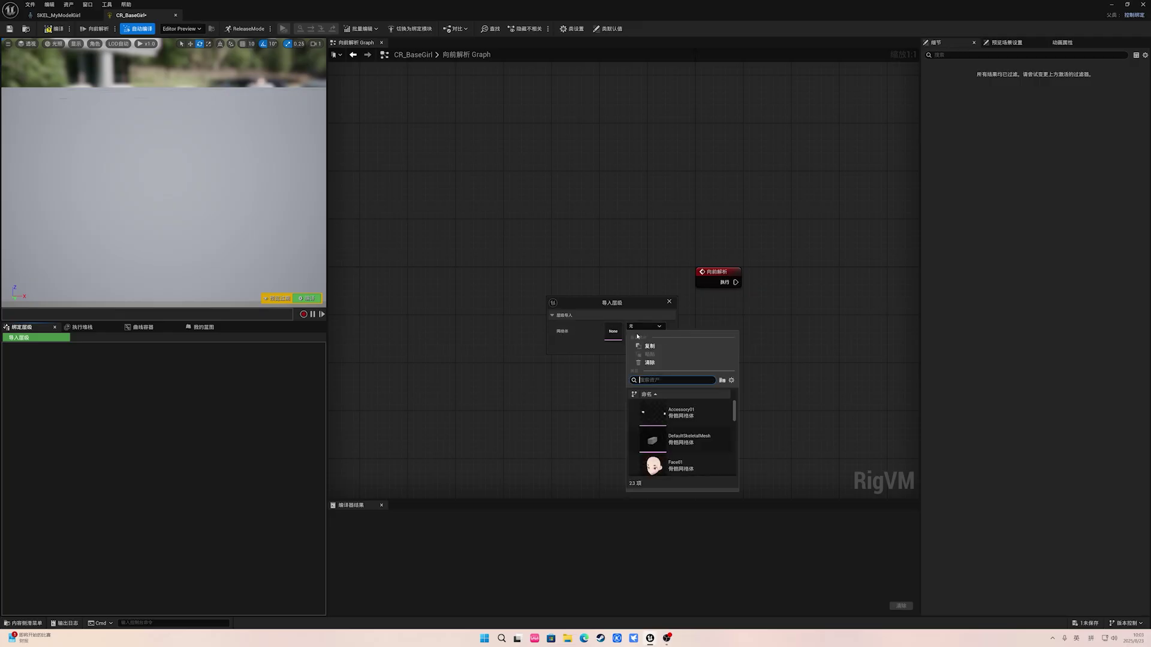
pyautogui.scroll(-5, 704, 440)
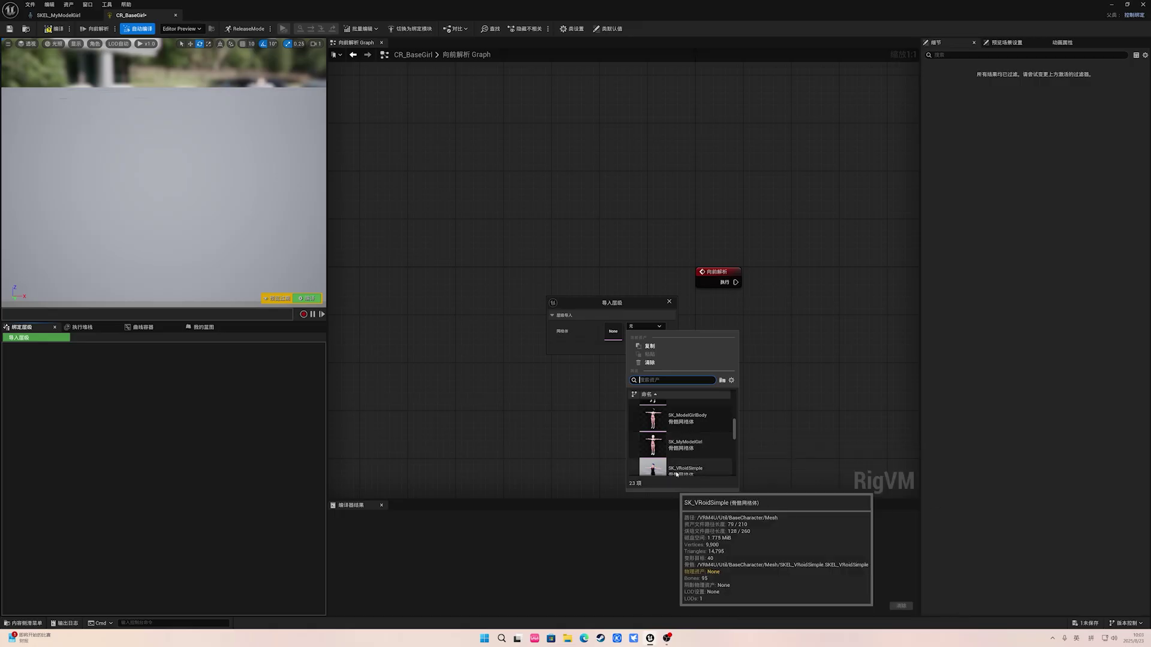
pyautogui.scroll(-1, 705, 435)
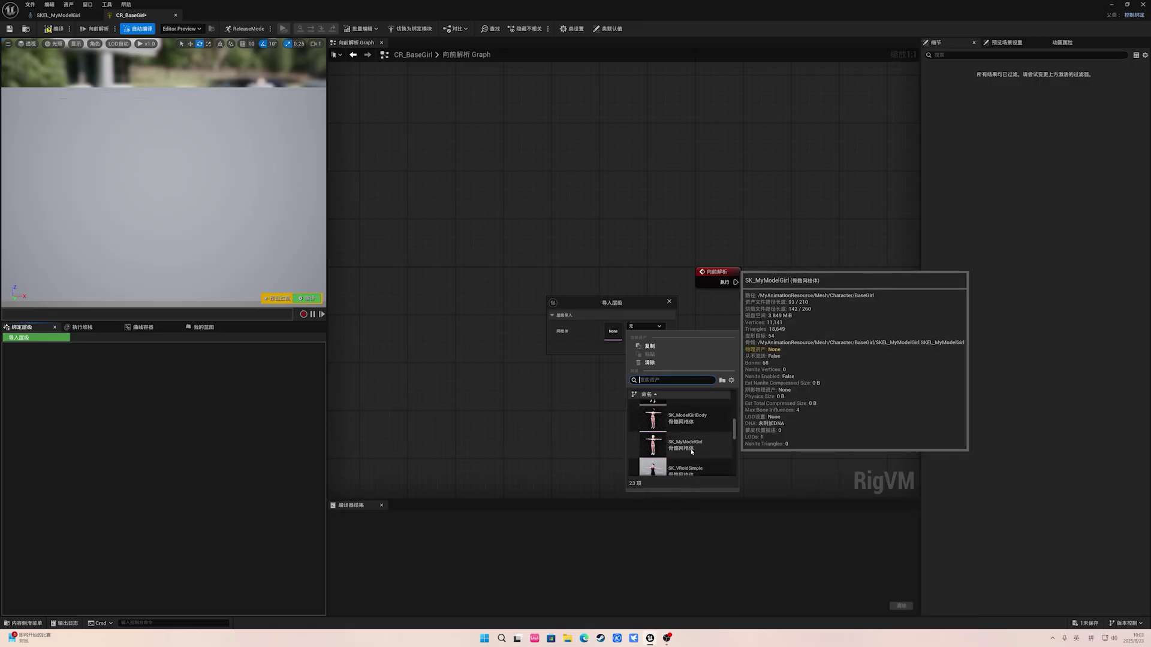
pyautogui.click(692, 451)
pyautogui.click(664, 349)
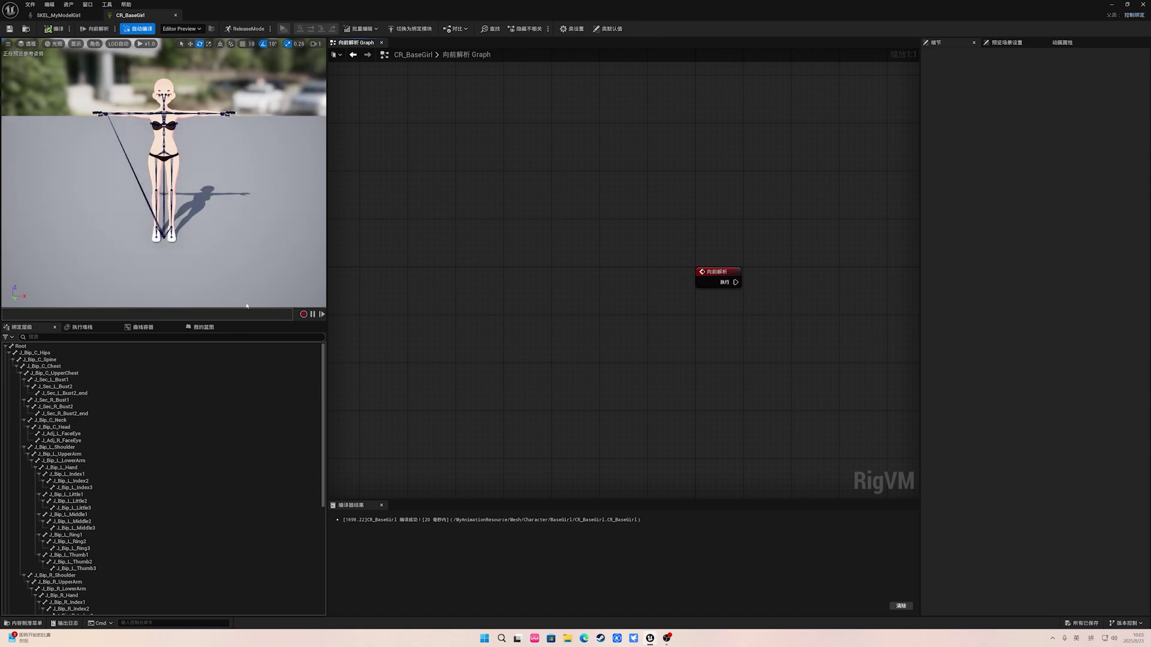
# Step: Look through the imported bone hierarchy and the forward solve graph, inspecting the root, chest and hips bones
pyautogui.scroll(-8, 167, 470)
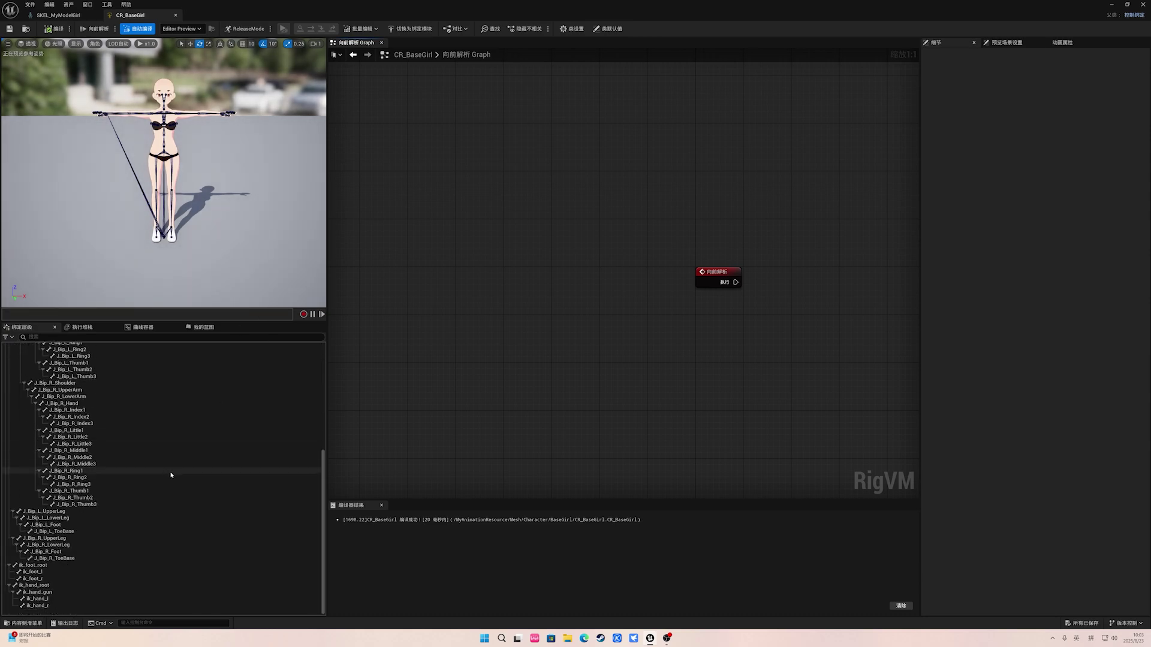
pyautogui.scroll(8, 171, 475)
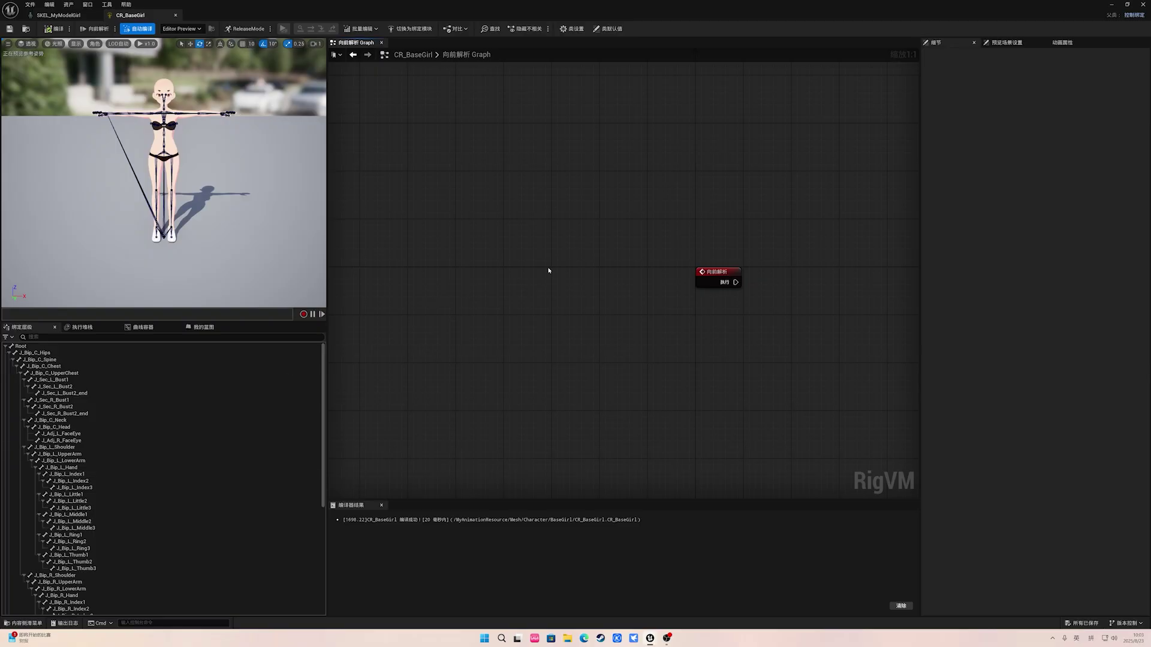
pyautogui.moveTo(624, 274); pyautogui.dragTo(517, 197, button='right')
pyautogui.click(473, 230)
pyautogui.click(529, 203)
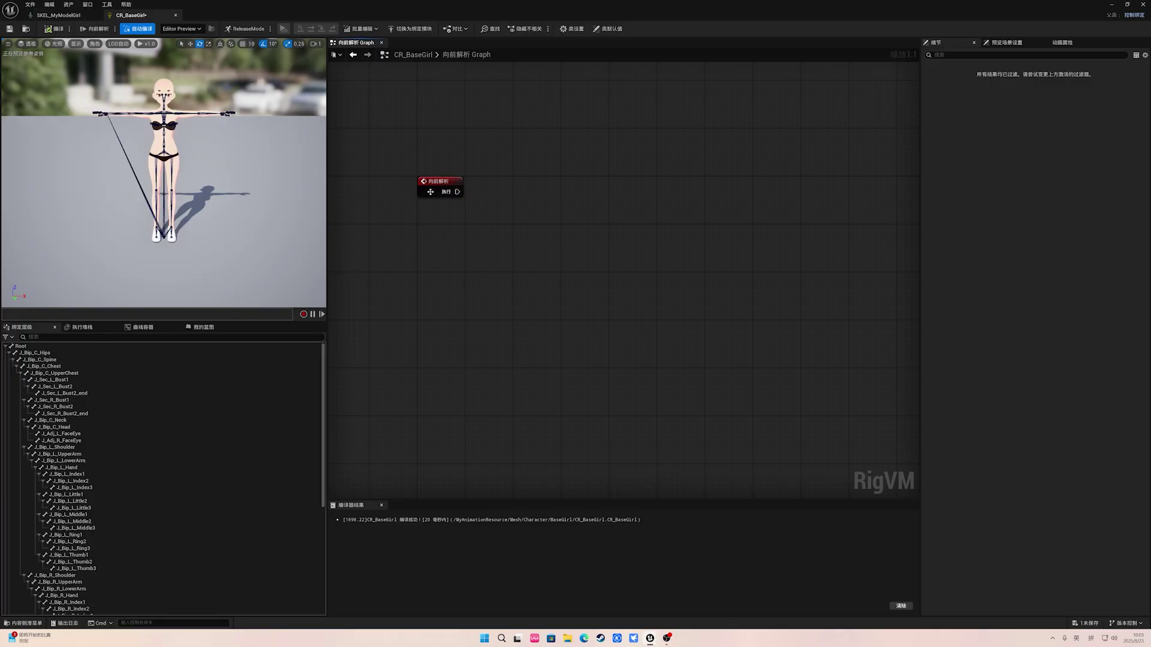
pyautogui.click(24, 347)
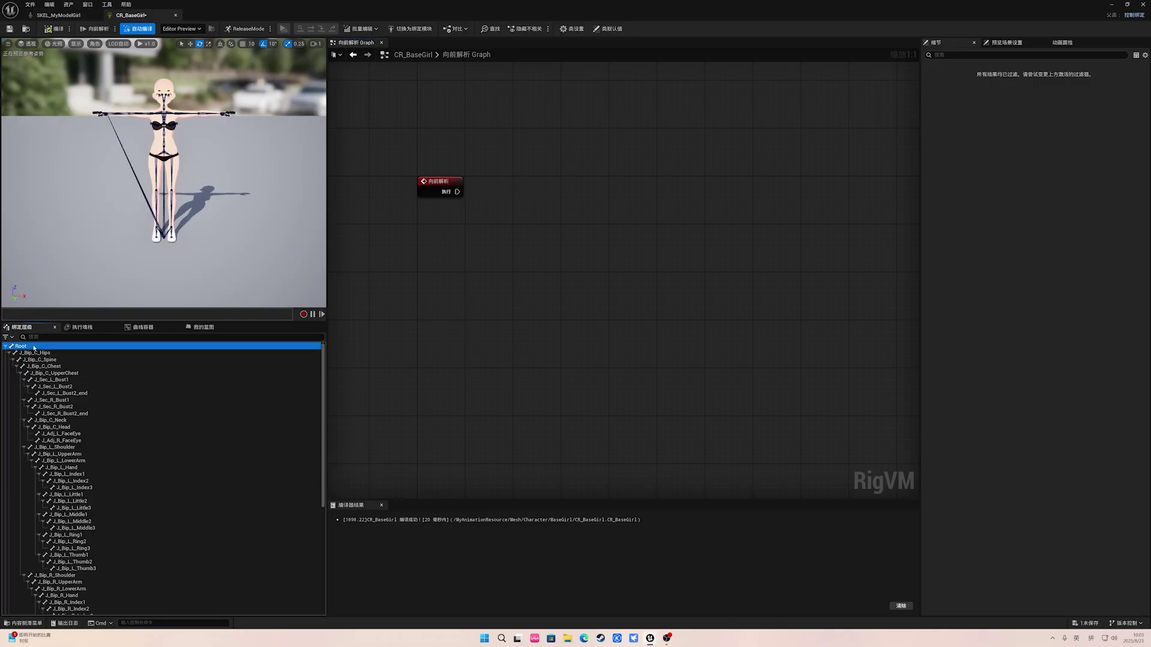
pyautogui.press('Down')
pyautogui.click(66, 360)
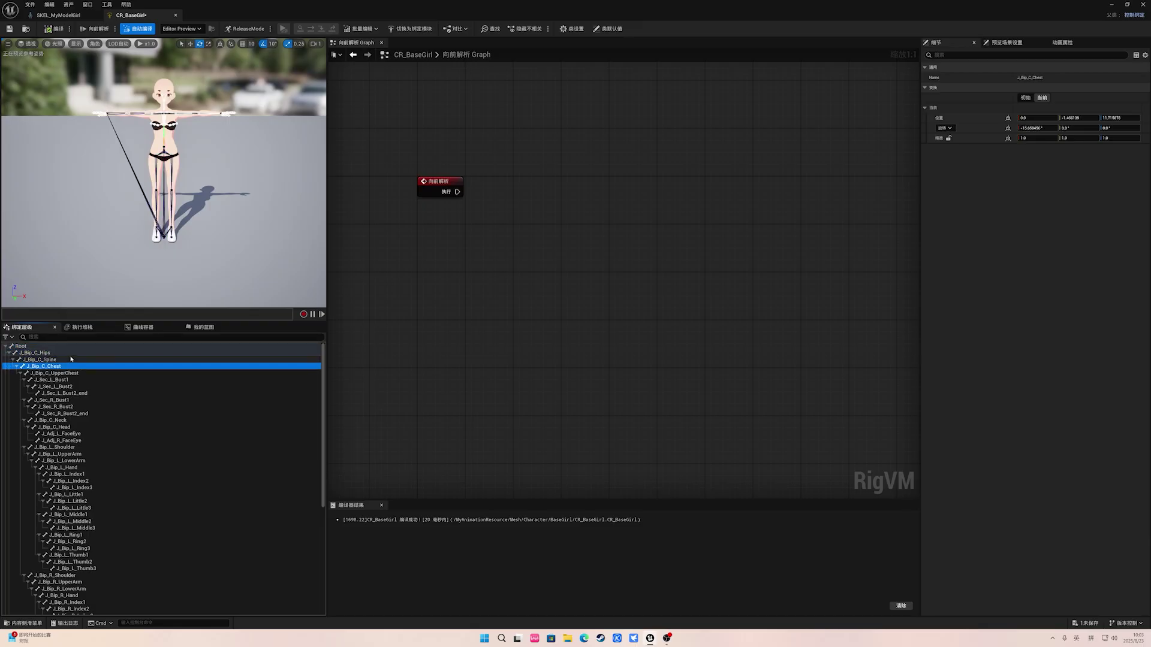
pyautogui.click(26, 353)
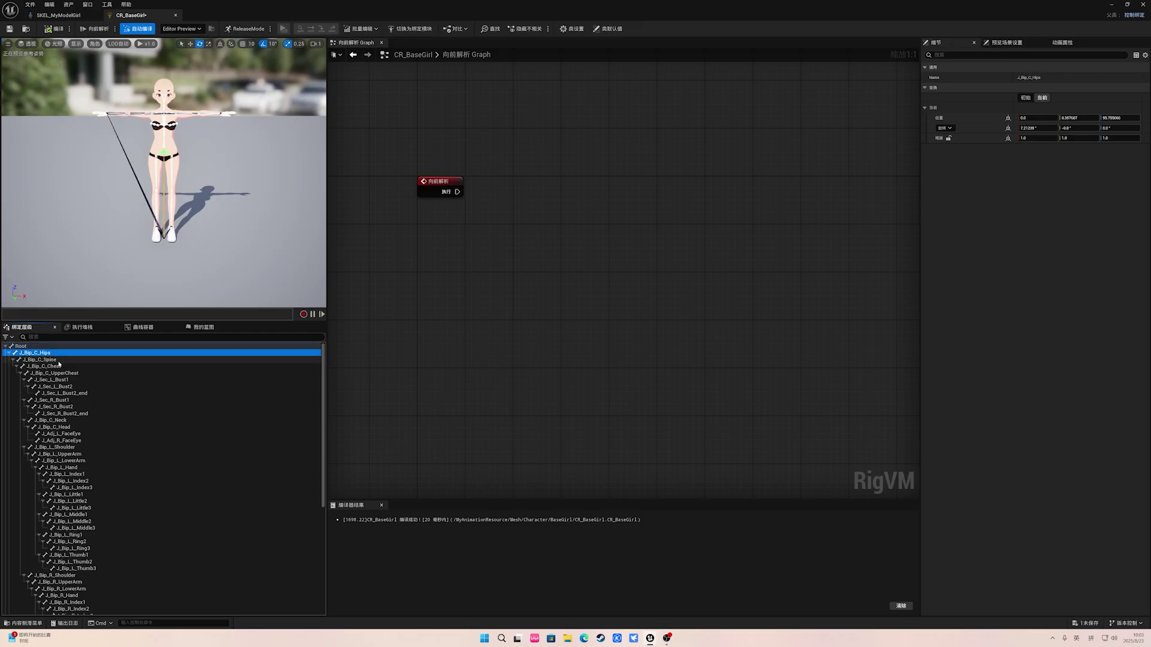
# Step: Inspect the spine, chest, upper chest, neck and head bones one by one in the rig hierarchy
pyautogui.click(80, 361)
pyautogui.click(69, 366)
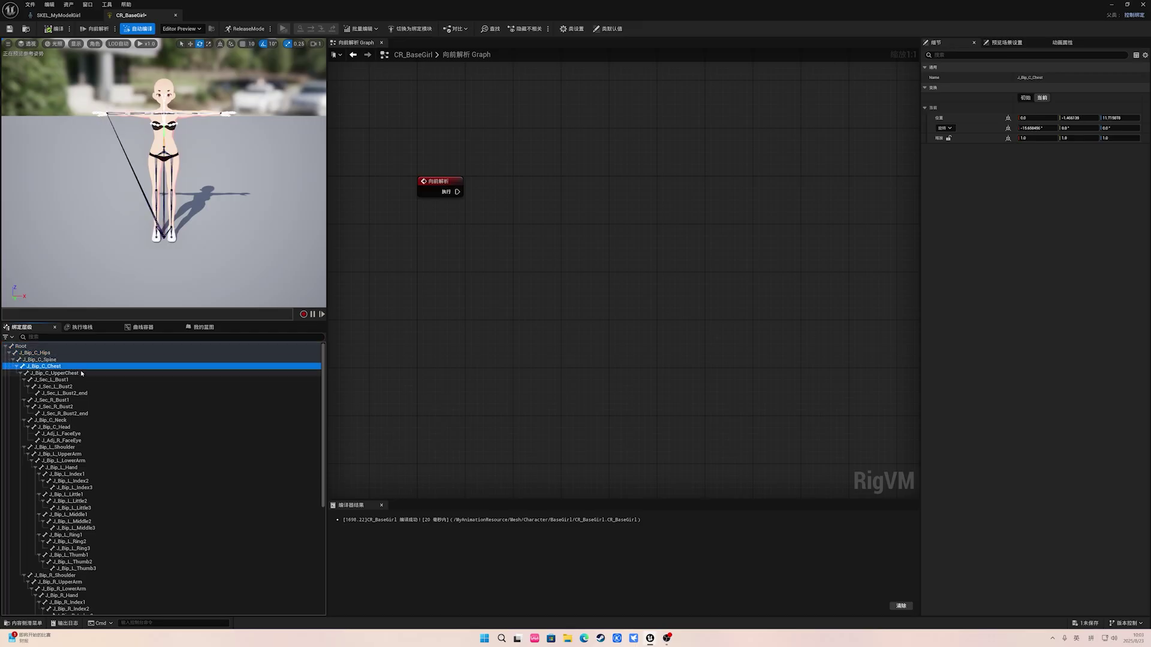
pyautogui.click(79, 373)
pyautogui.click(81, 421)
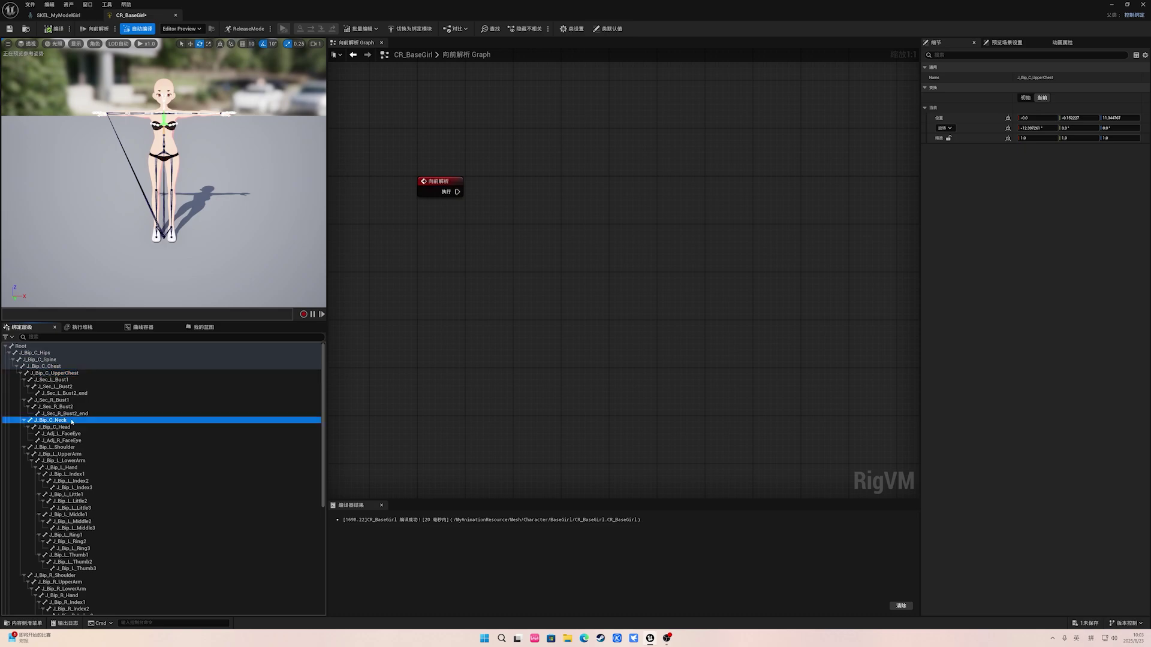
pyautogui.click(71, 428)
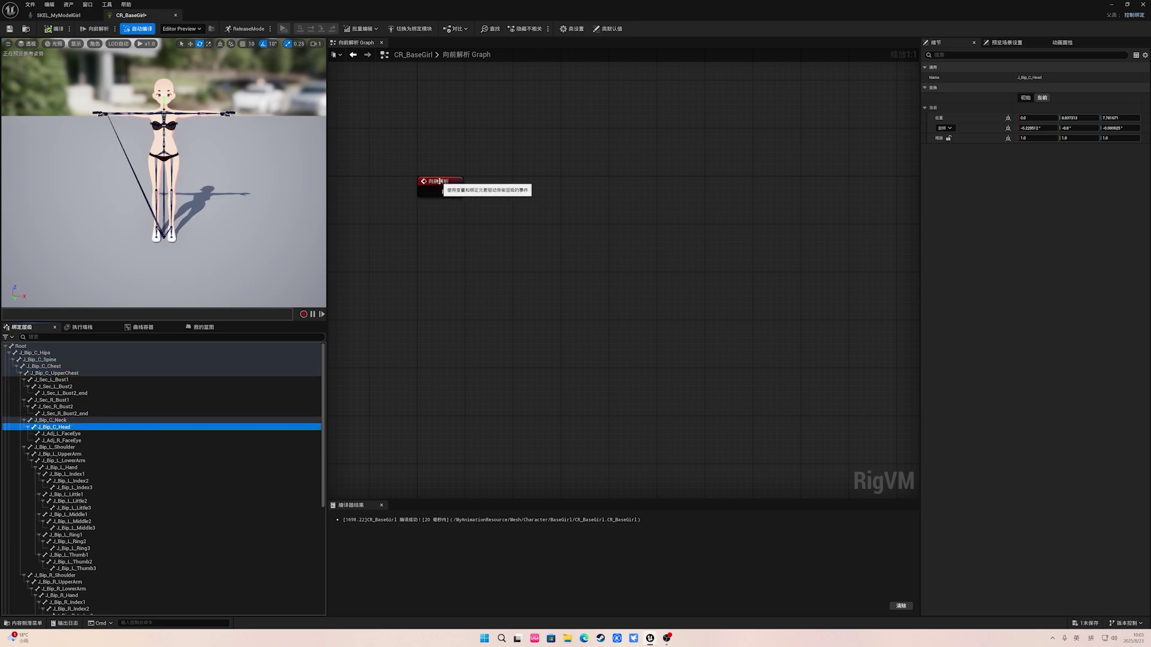
# Step: Add a Backwards Solve event node and place it just below the forward solve node
pyautogui.rightClick(430, 248)
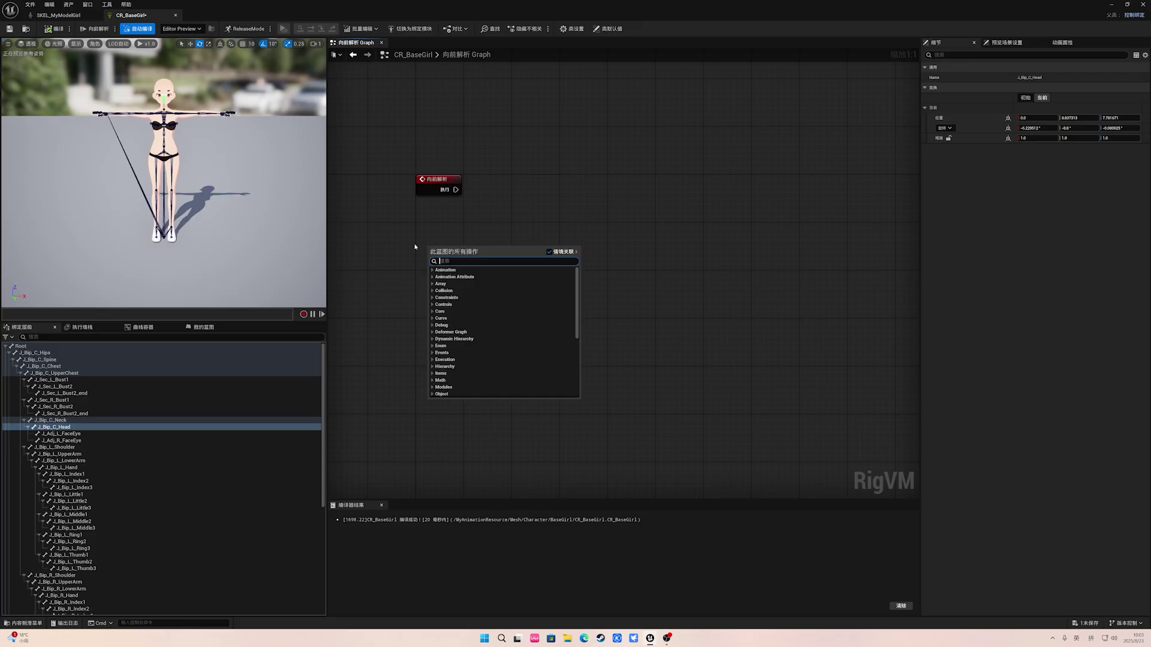
pyautogui.write('bac')
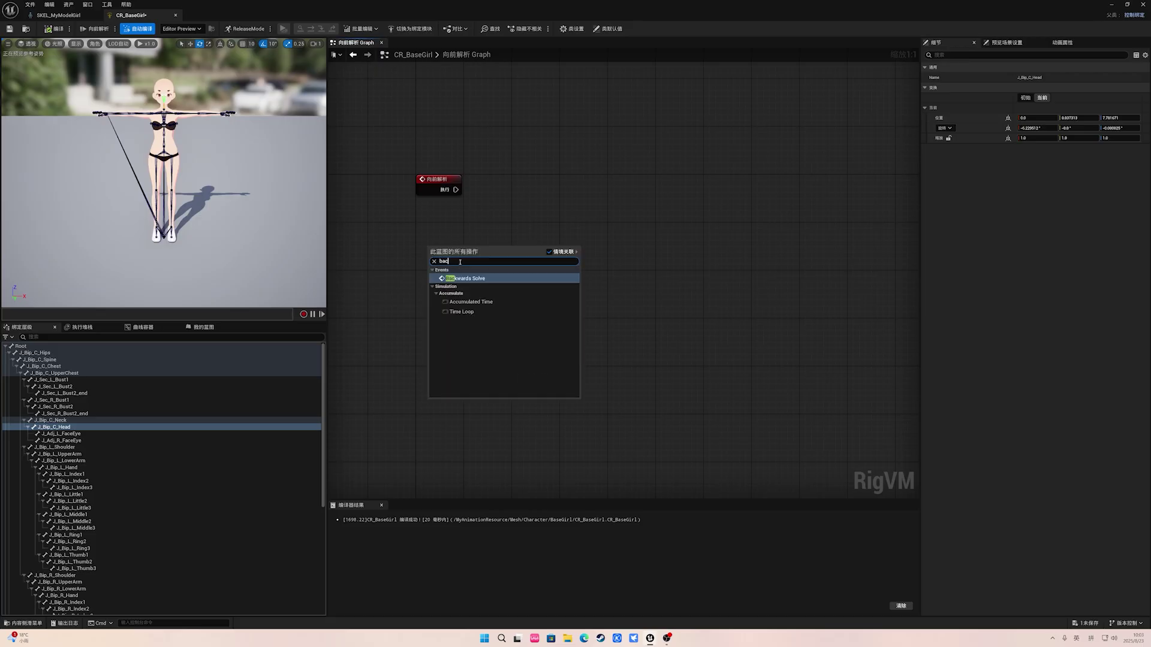
pyautogui.write('k')
pyautogui.click(467, 278)
pyautogui.moveTo(430, 245); pyautogui.dragTo(417, 239)
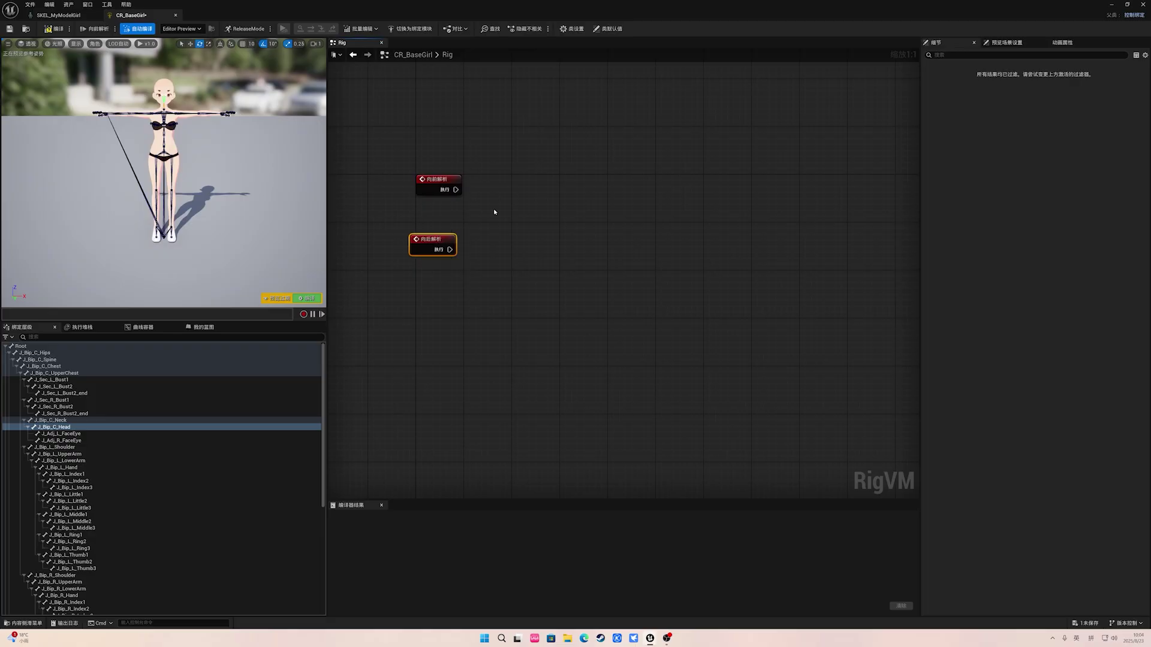
# Step: Examine the two solve event nodes and the foot, leg and hips bones on the character preview
pyautogui.click(494, 208)
pyautogui.click(438, 241)
pyautogui.click(171, 236)
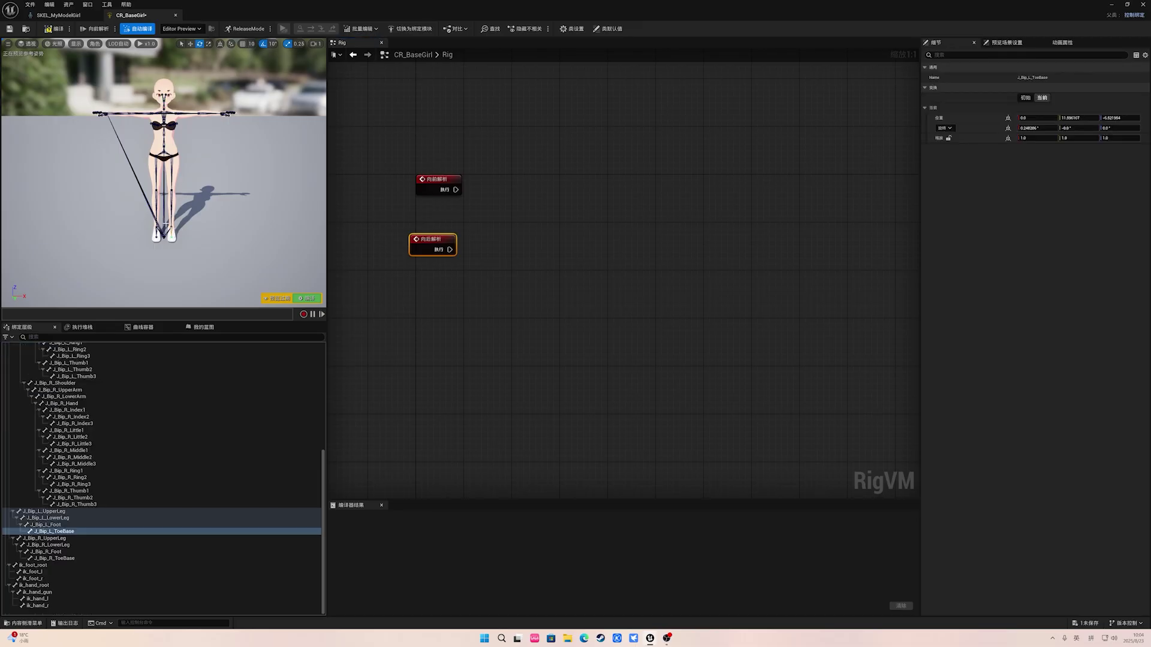
pyautogui.click(171, 237)
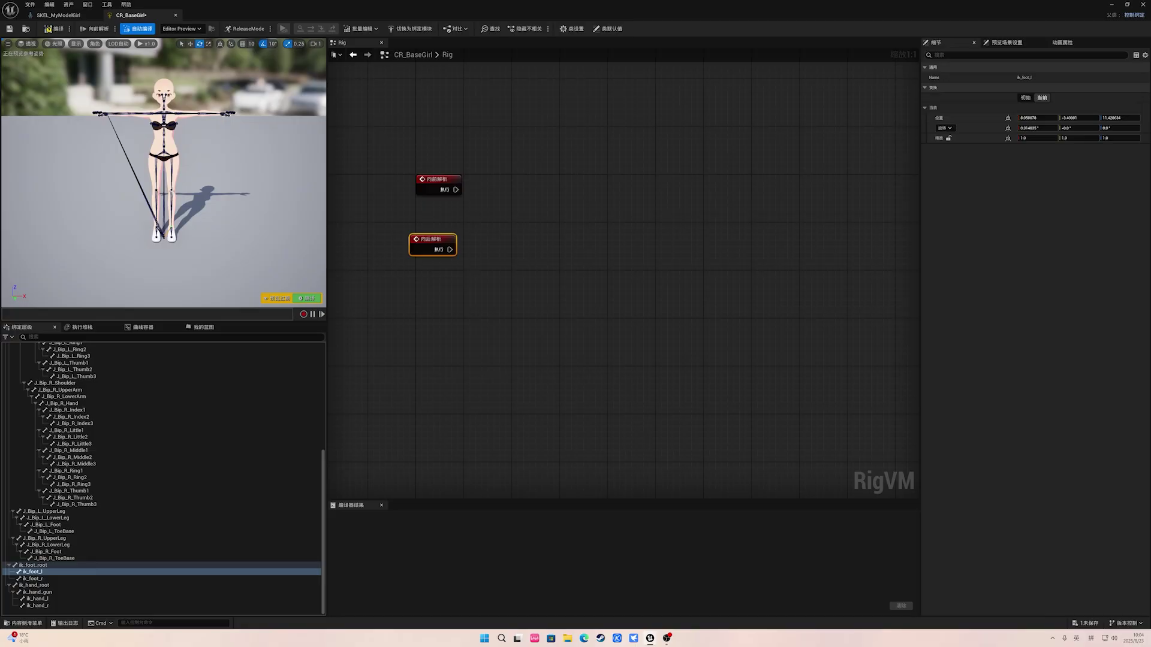
pyautogui.click(172, 207)
pyautogui.click(165, 154)
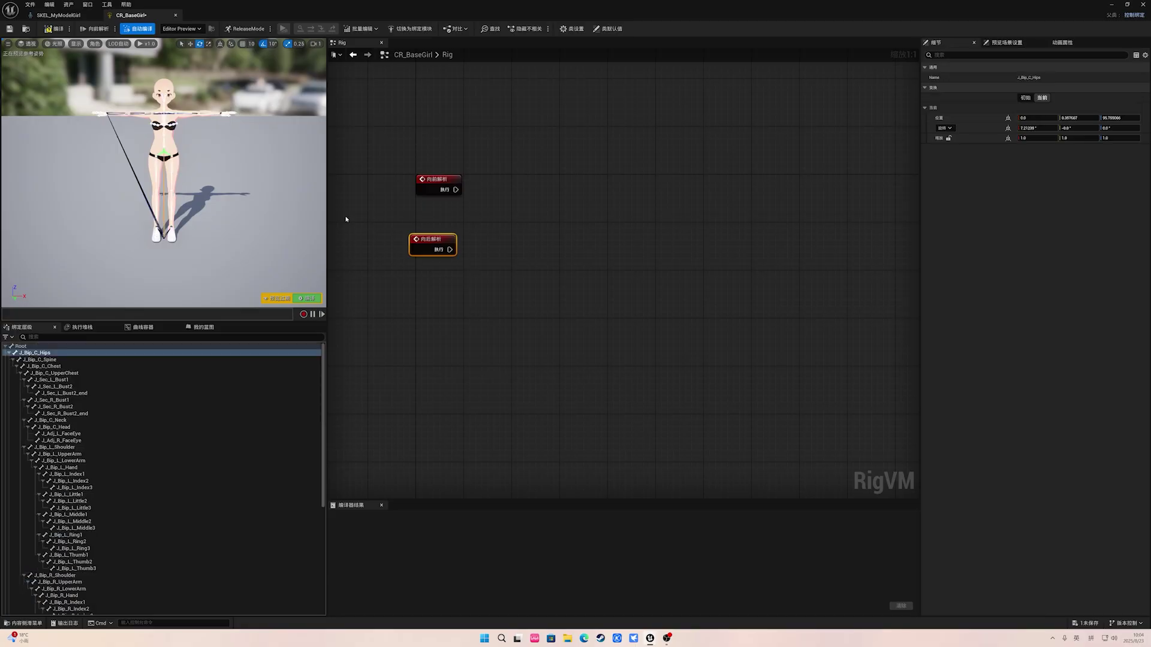
pyautogui.click(467, 214)
pyautogui.click(438, 185)
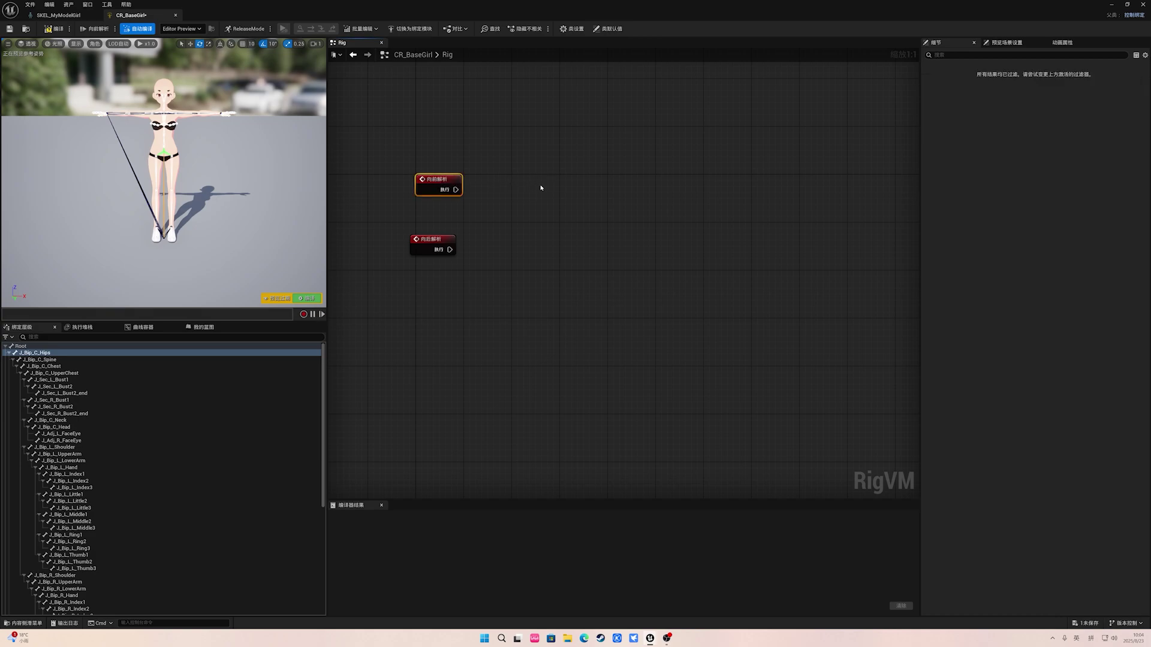
pyautogui.click(436, 240)
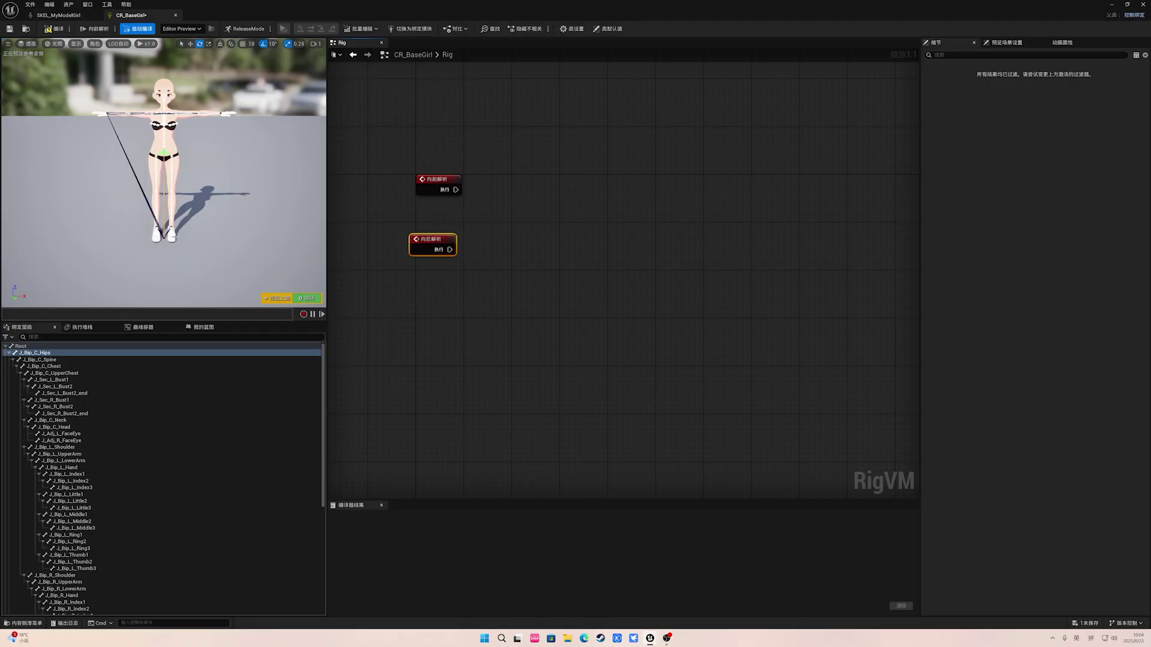
pyautogui.click(172, 230)
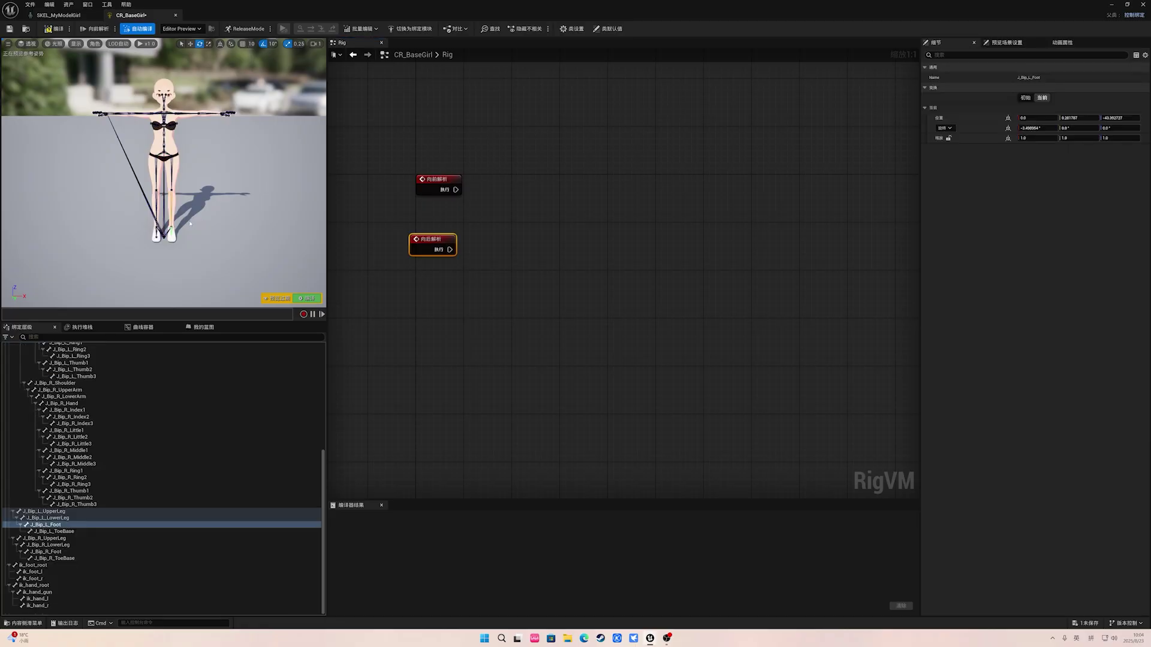
pyautogui.click(171, 186)
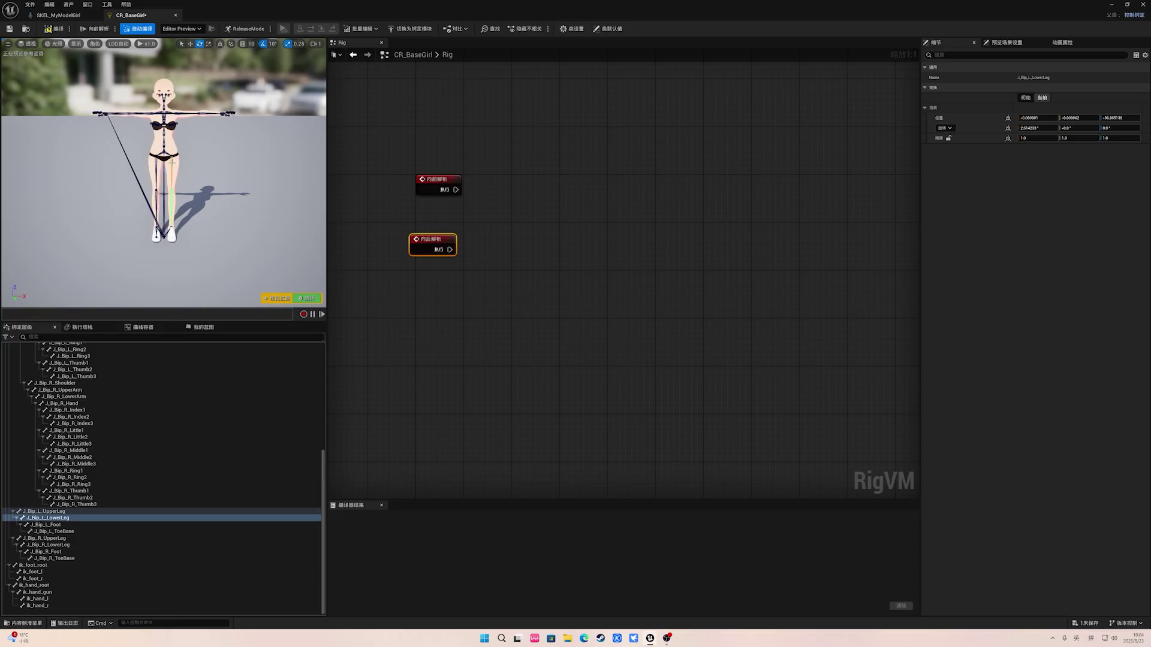
pyautogui.click(172, 160)
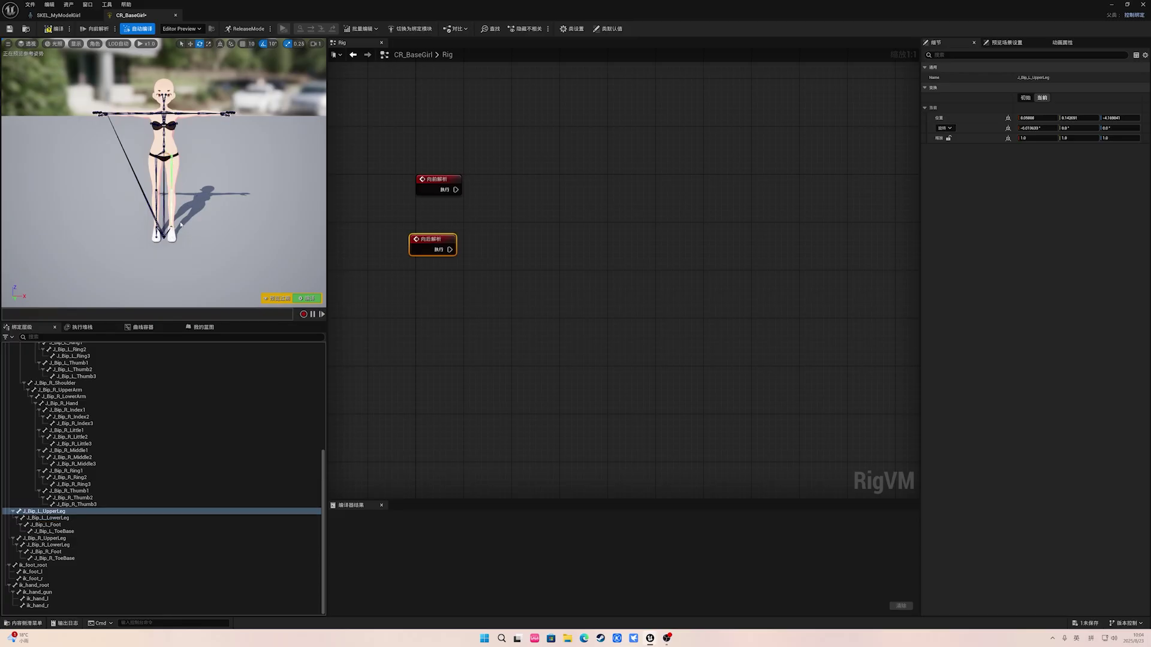
# Step: Delete the Backwards Solve node, leaving only the forward solve event in the graph
pyautogui.click(476, 223)
pyautogui.moveTo(391, 219); pyautogui.dragTo(471, 275)
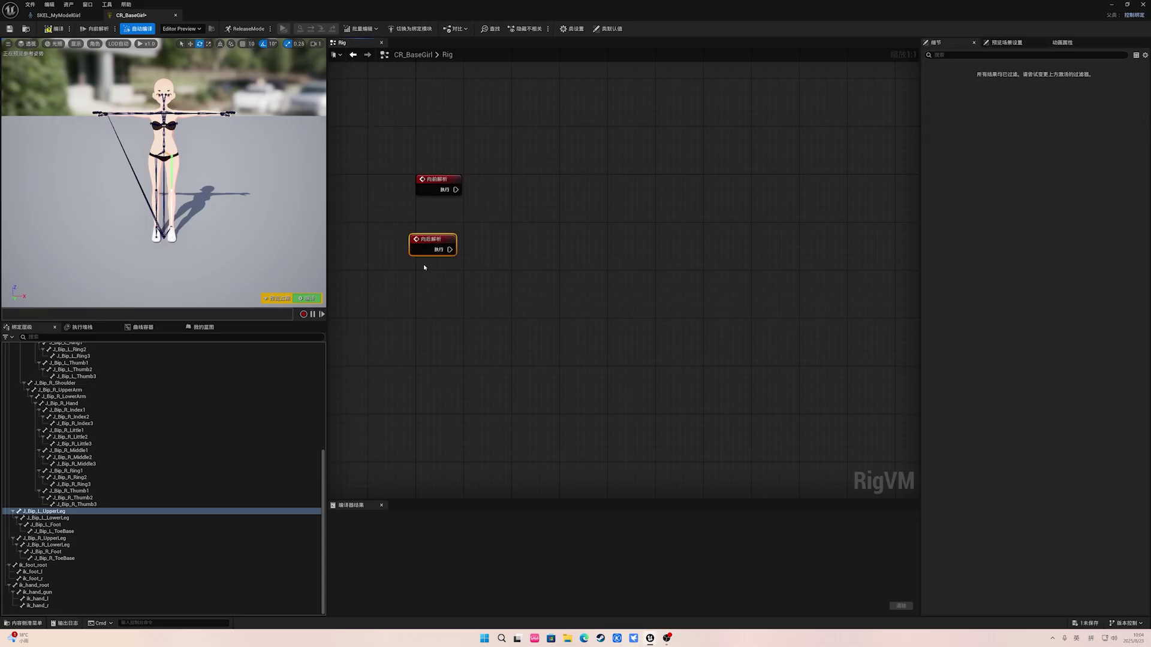
pyautogui.press('Delete')
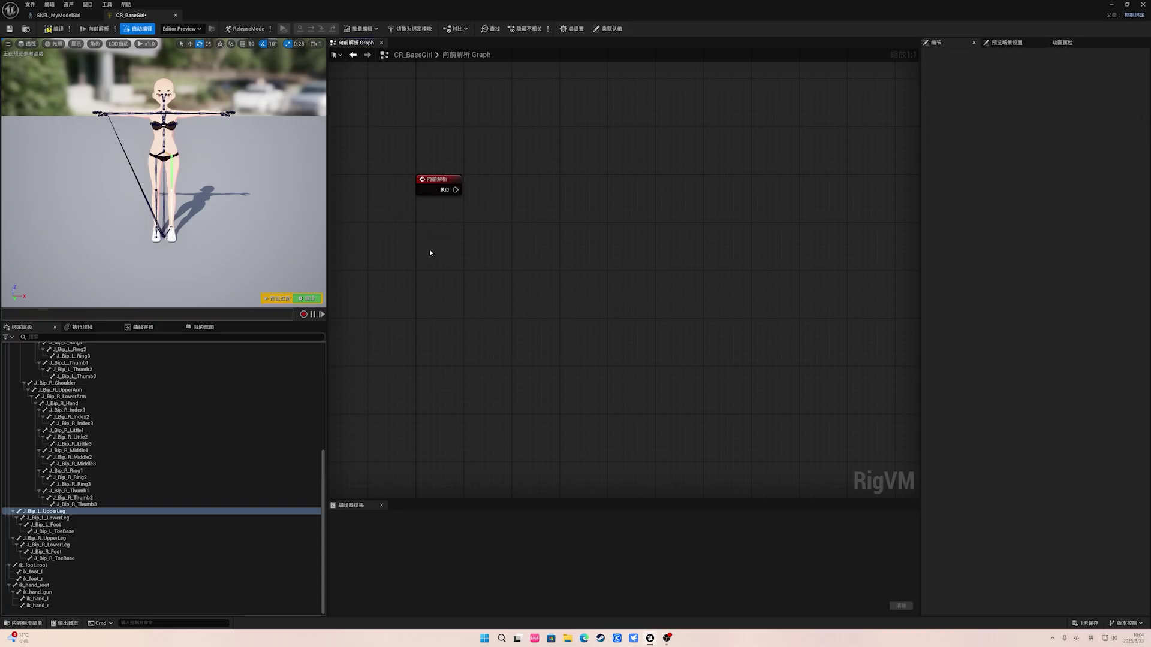
pyautogui.click(448, 188)
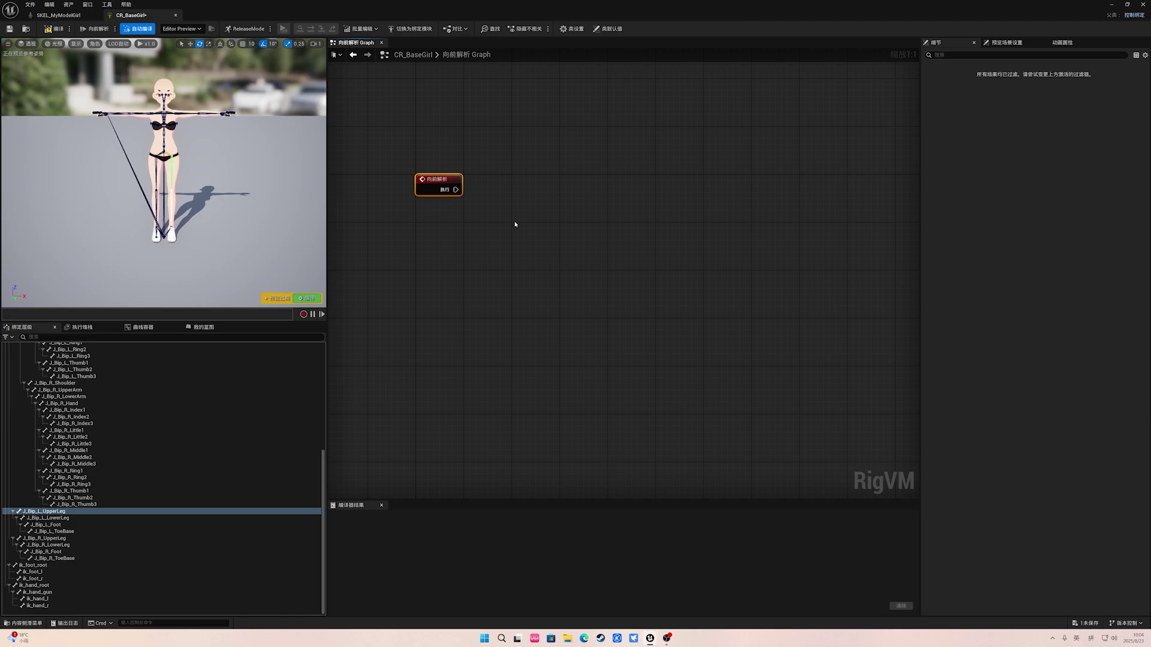
pyautogui.click(506, 249)
# Step: Add a Set Transform node for the J_Bip_C_Head bone to the forward solve graph
pyautogui.scroll(10, 207, 436)
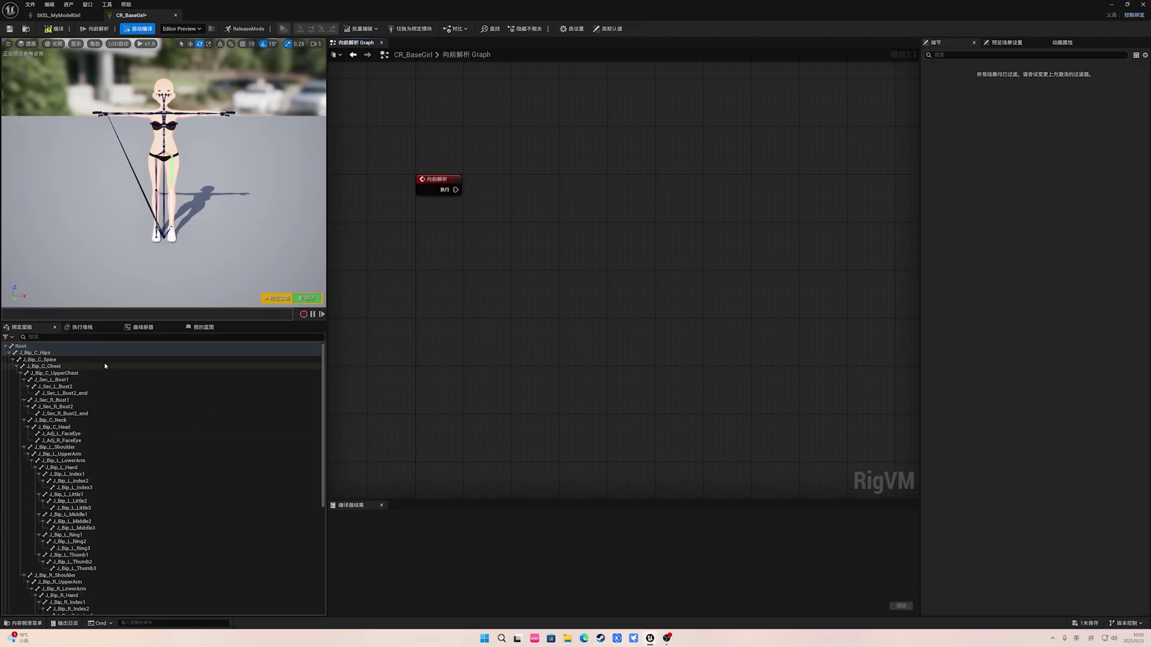
pyautogui.click(164, 95)
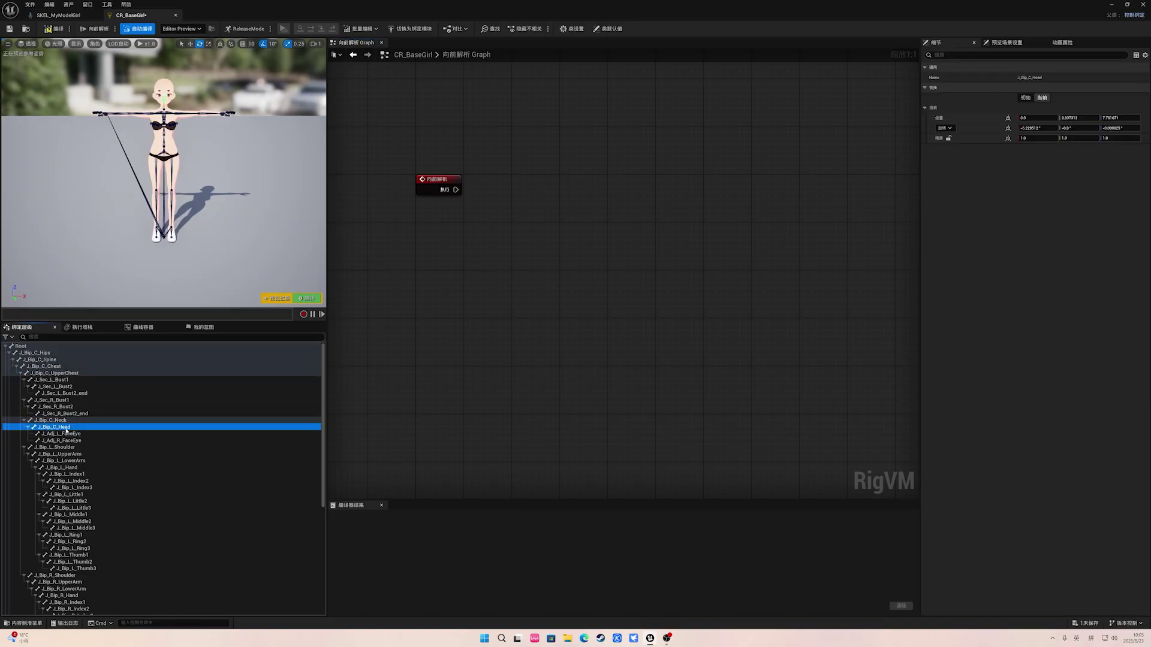
pyautogui.moveTo(58, 429); pyautogui.dragTo(489, 288)
pyautogui.moveTo(512, 218); pyautogui.dragTo(513, 217)
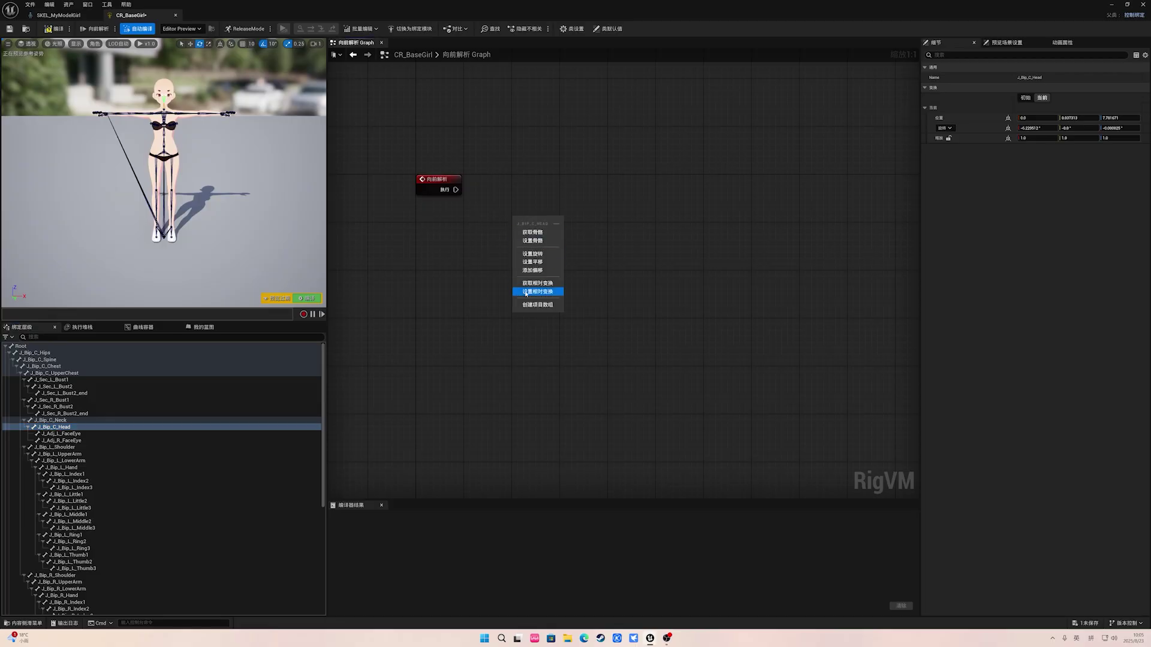
pyautogui.click(536, 241)
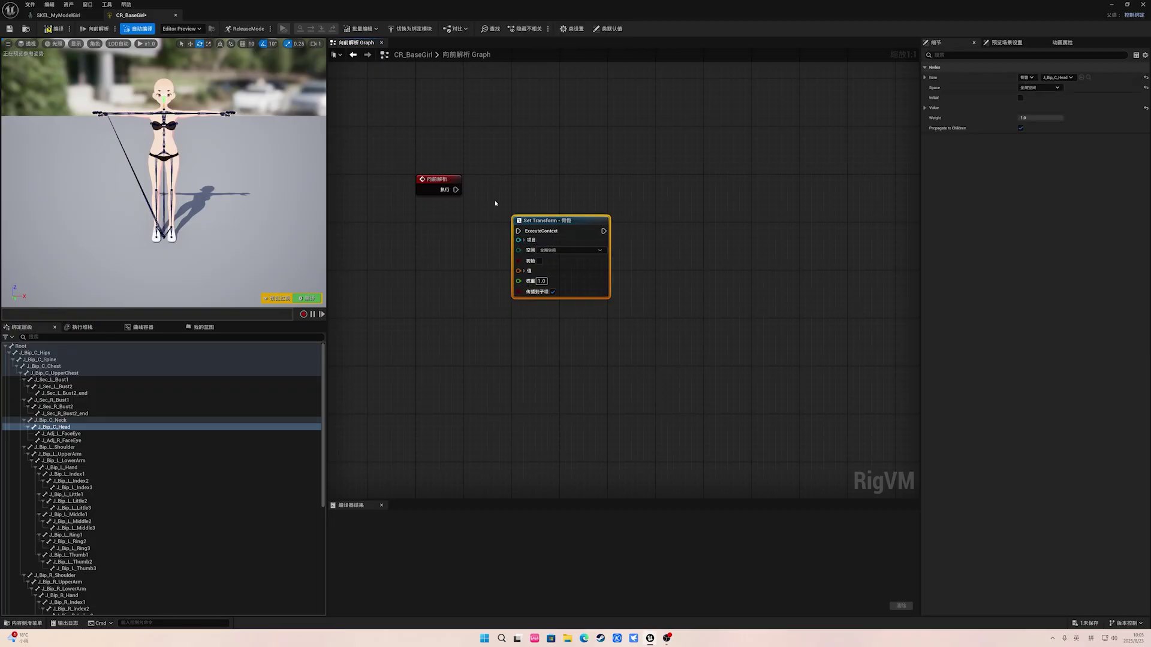
# Step: Connect the forward solve execution output to the head's Set Transform node and straighten the link between them
pyautogui.moveTo(553, 220); pyautogui.dragTo(556, 277, button='right')
pyautogui.moveTo(556, 277); pyautogui.dragTo(550, 248)
pyautogui.moveTo(458, 245); pyautogui.dragTo(514, 256)
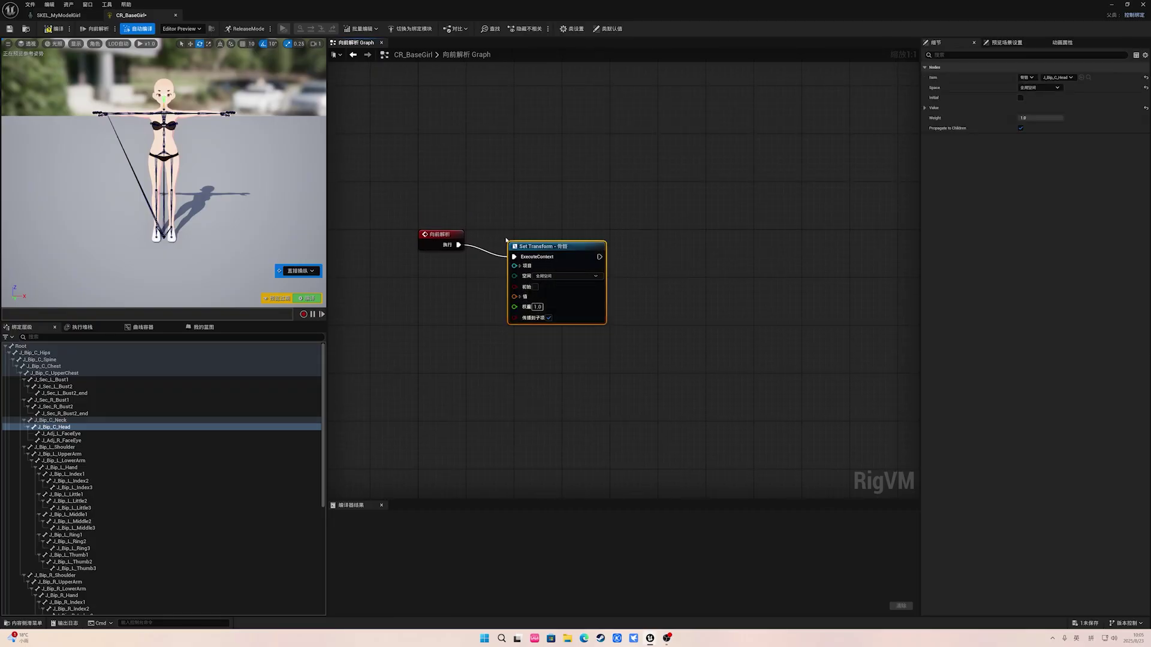
pyautogui.press('q')
pyautogui.moveTo(527, 288); pyautogui.dragTo(579, 292, button='right')
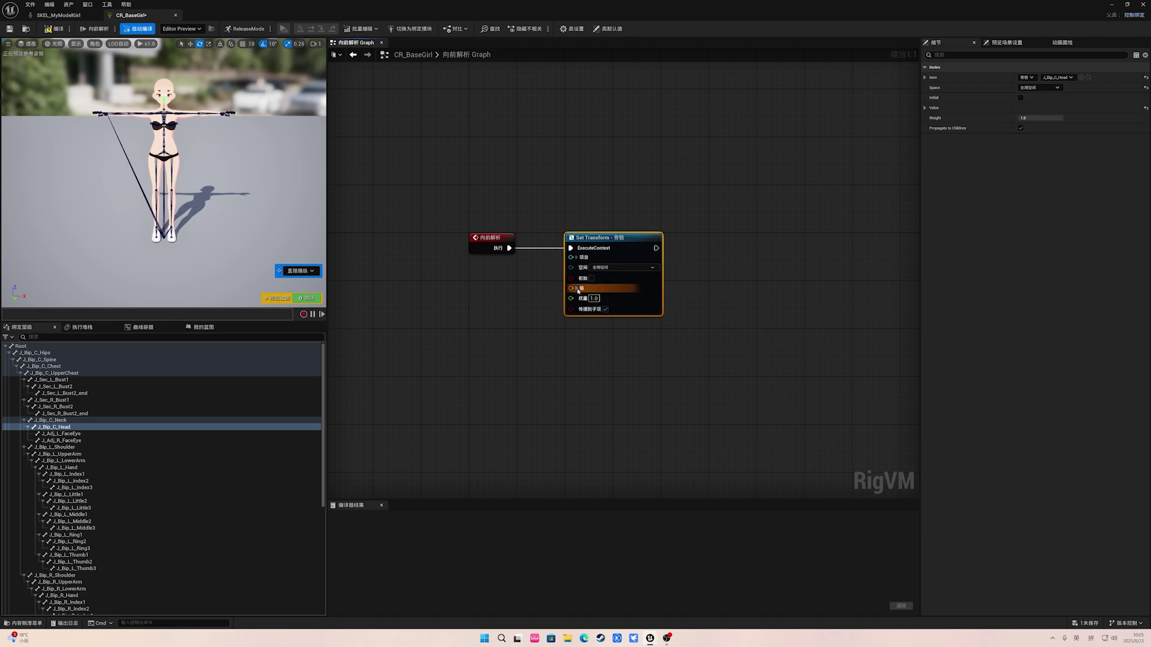
# Step: Expand the Set Transform node's value and look over its rotation, translation and scale components
pyautogui.click(578, 289)
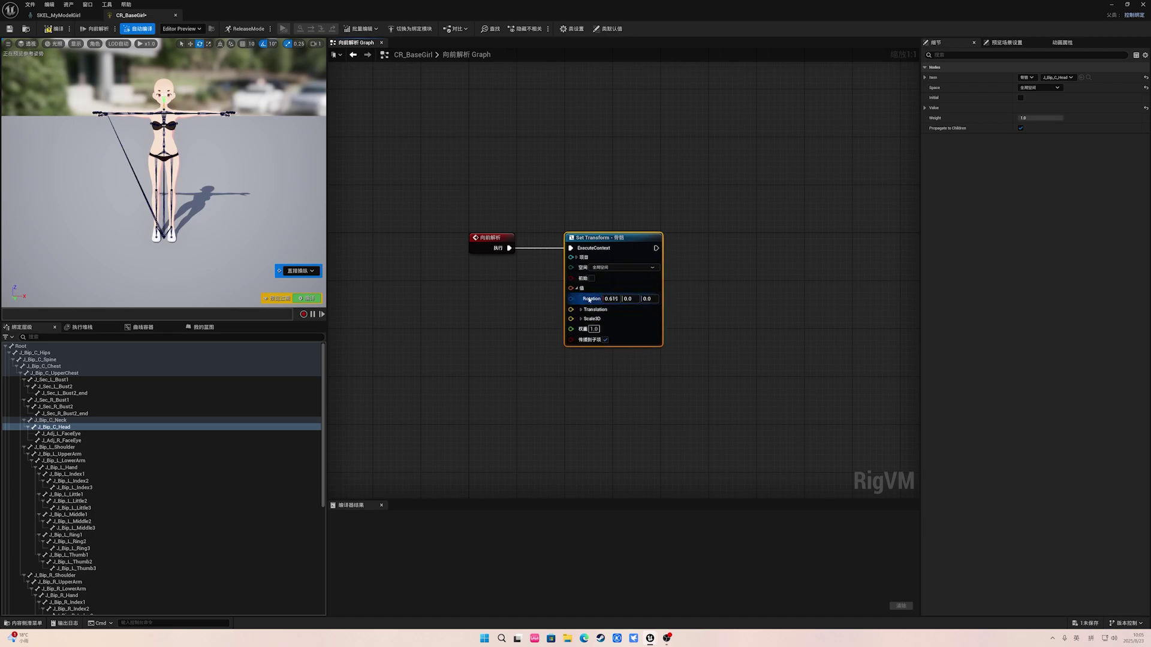
pyautogui.click(581, 310)
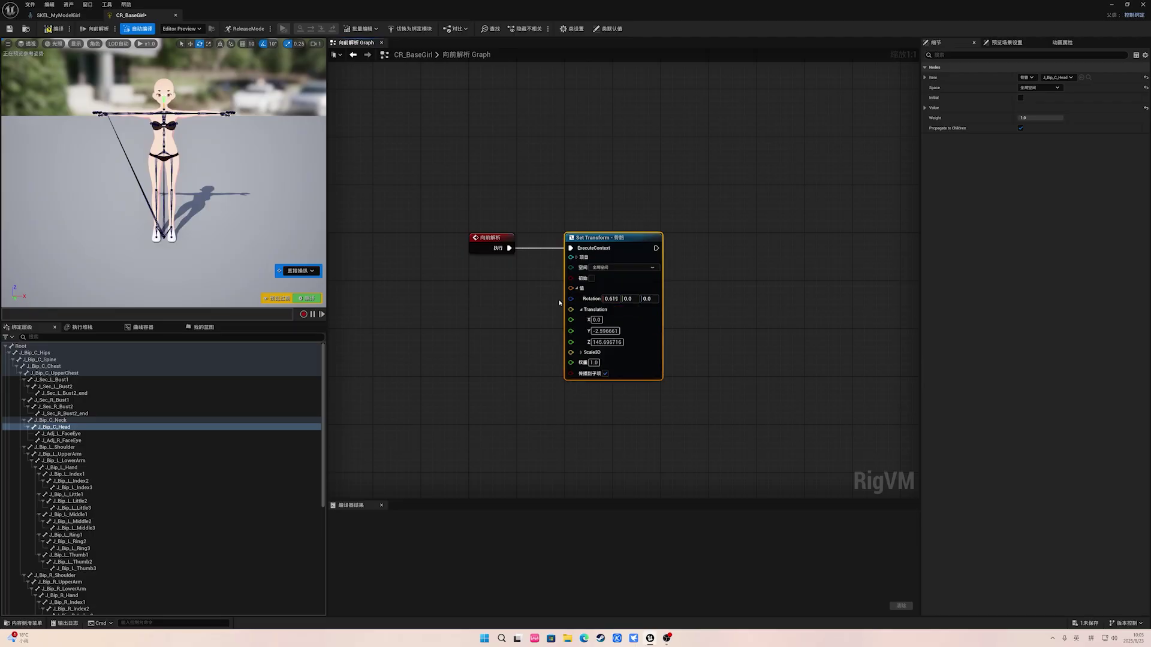
pyautogui.click(581, 310)
pyautogui.click(580, 319)
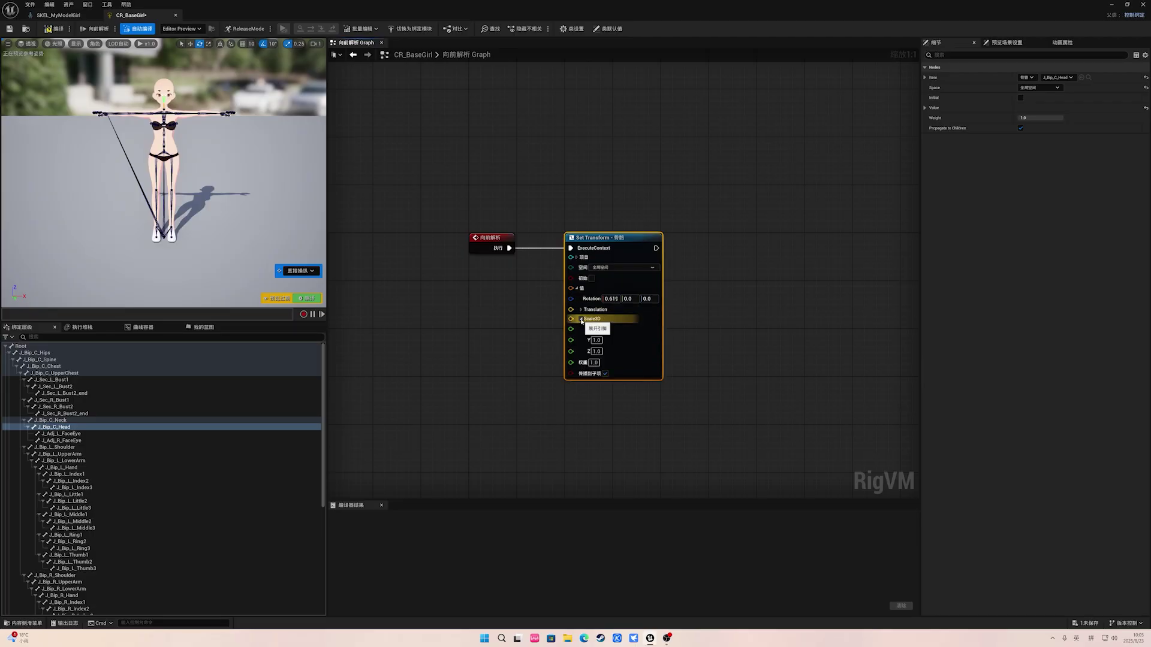
pyautogui.click(580, 319)
pyautogui.click(507, 298)
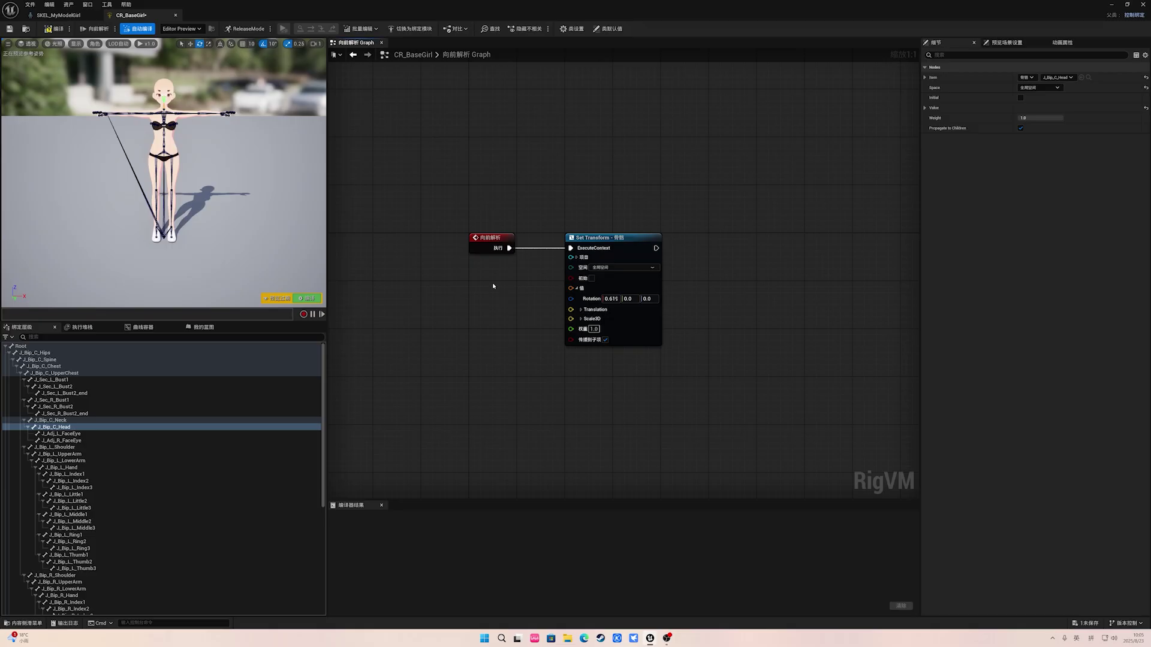
# Step: Set the head bone's Scale3D to 2 on X, Y and Z in the Set Transform node
pyautogui.click(581, 319)
pyautogui.write('2')
pyautogui.press('Tab')
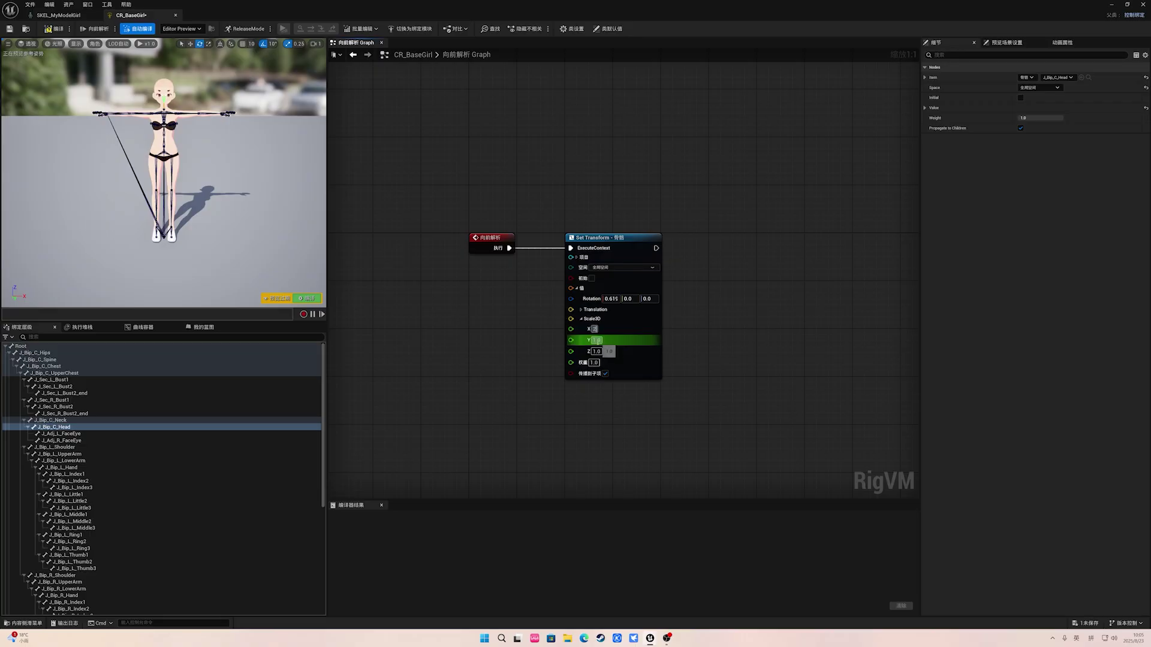
pyautogui.write('2')
pyautogui.press('Tab')
pyautogui.write('2')
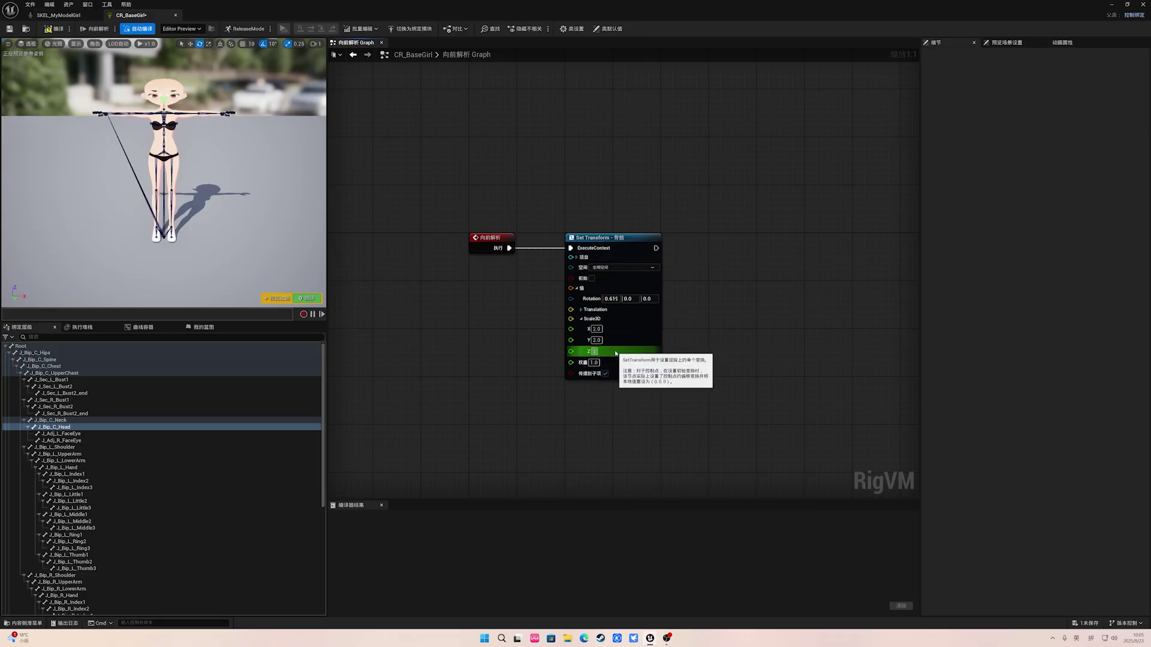
pyautogui.press('Return')
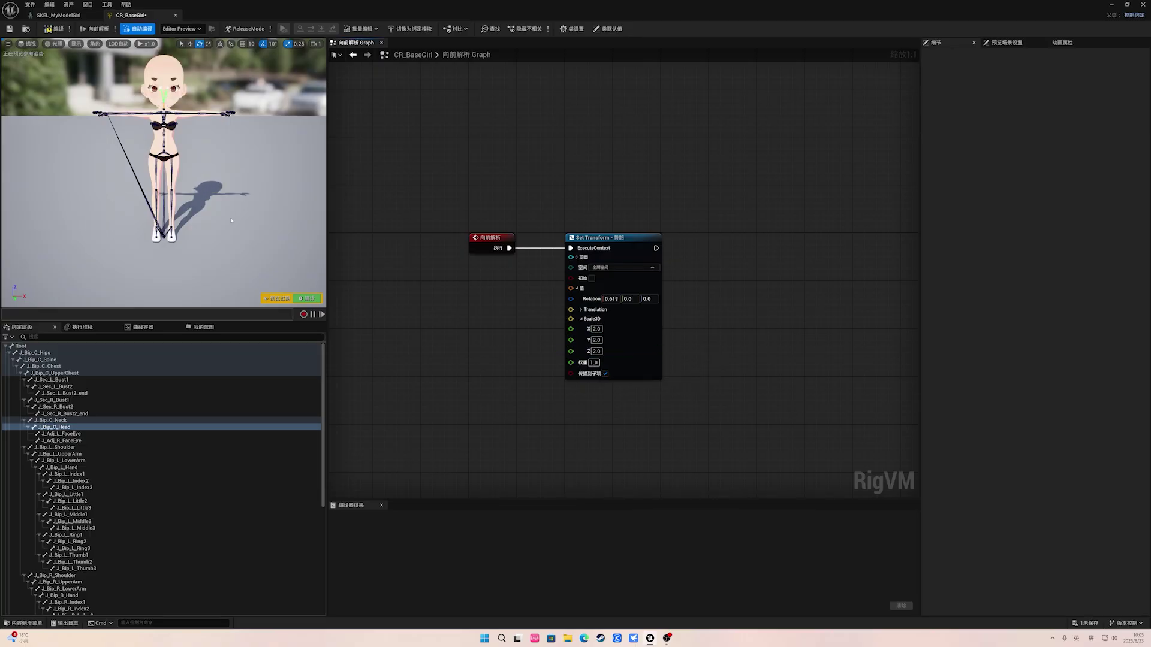
# Step: Set the head bone's Z translation to 0 in the Set Transform node and view the character's full body
pyautogui.moveTo(225, 172); pyautogui.dragTo(212, 113, button='middle')
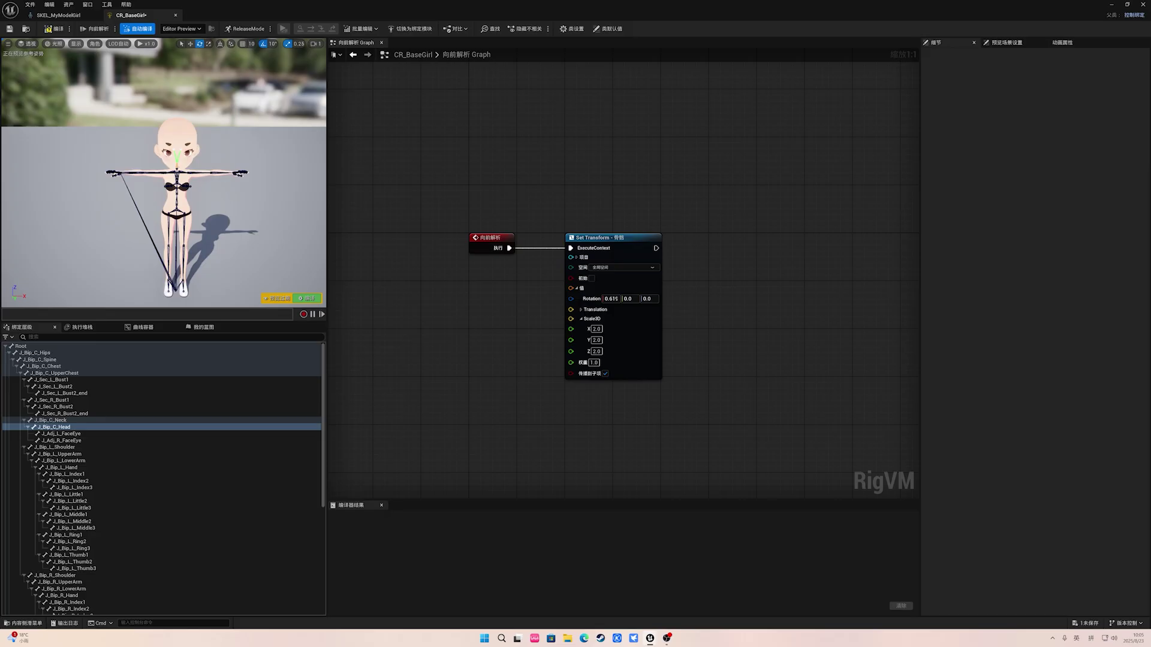
pyautogui.moveTo(212, 138)
pyautogui.keyDown('alt'); pyautogui.mouseDown()
pyautogui.moveTo(114, 114)
pyautogui.moveTo(212, 117)
pyautogui.mouseUp(); pyautogui.keyUp('alt')
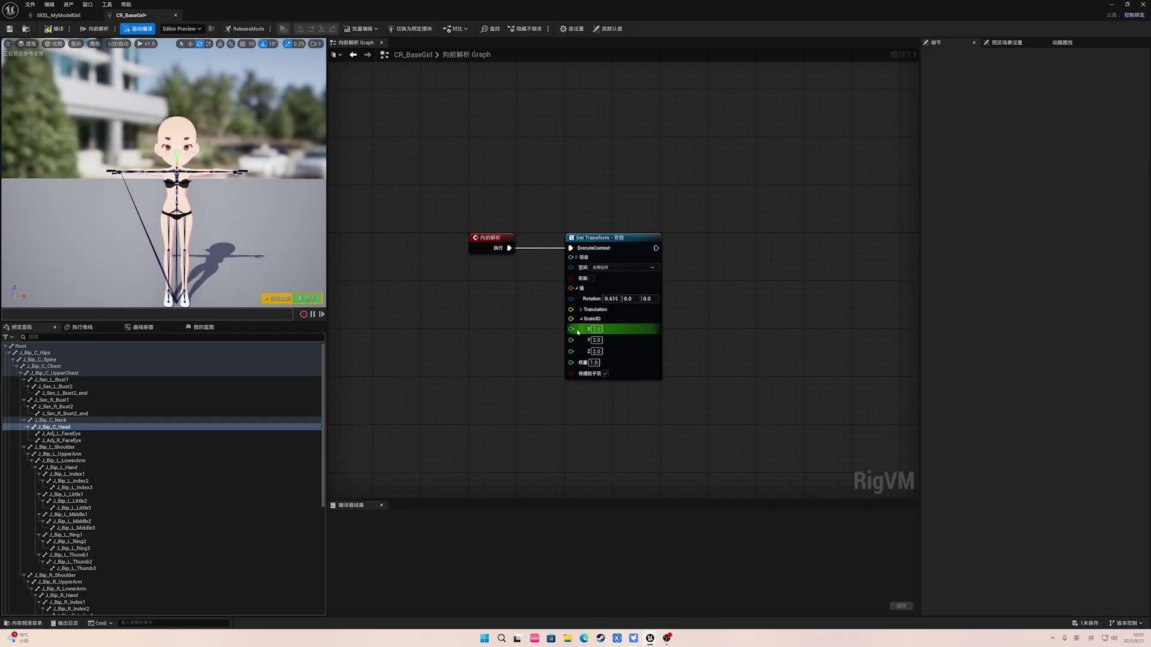
pyautogui.click(581, 309)
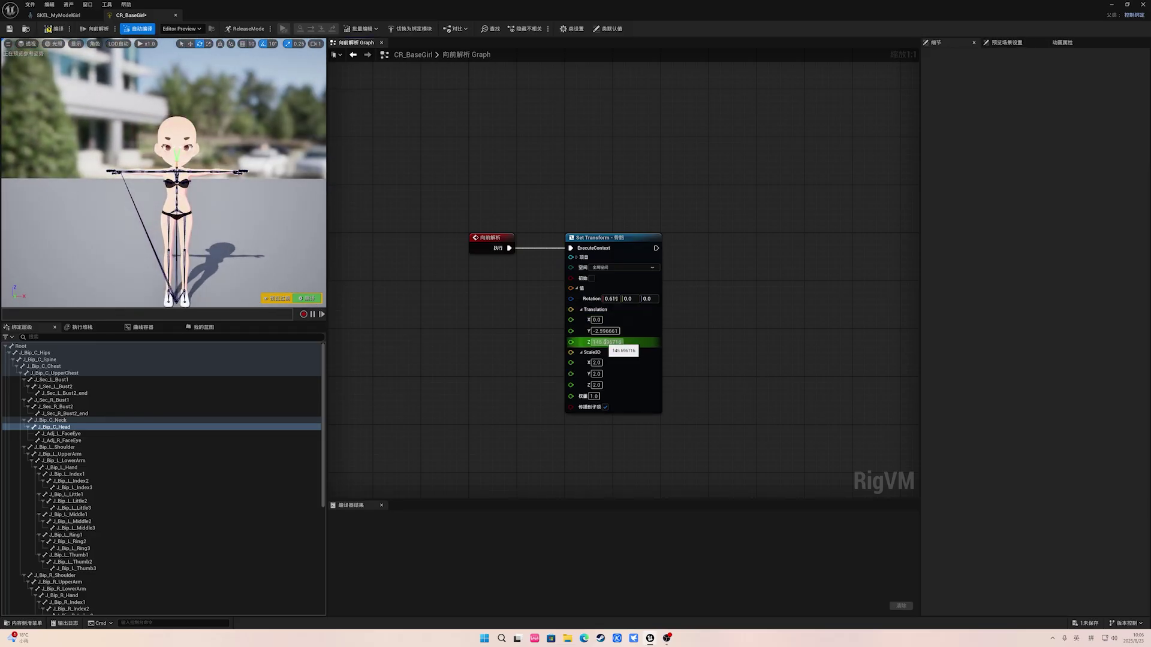
pyautogui.click(601, 342)
pyautogui.write('0')
pyautogui.press('Return')
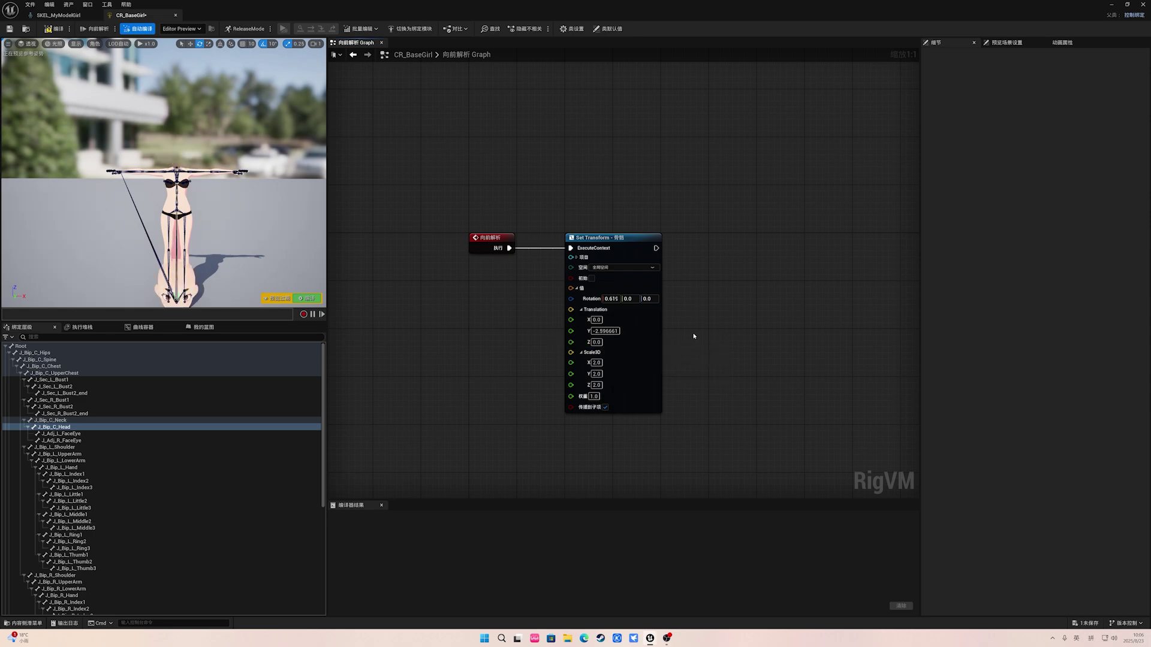
pyautogui.scroll(-2, 184, 252)
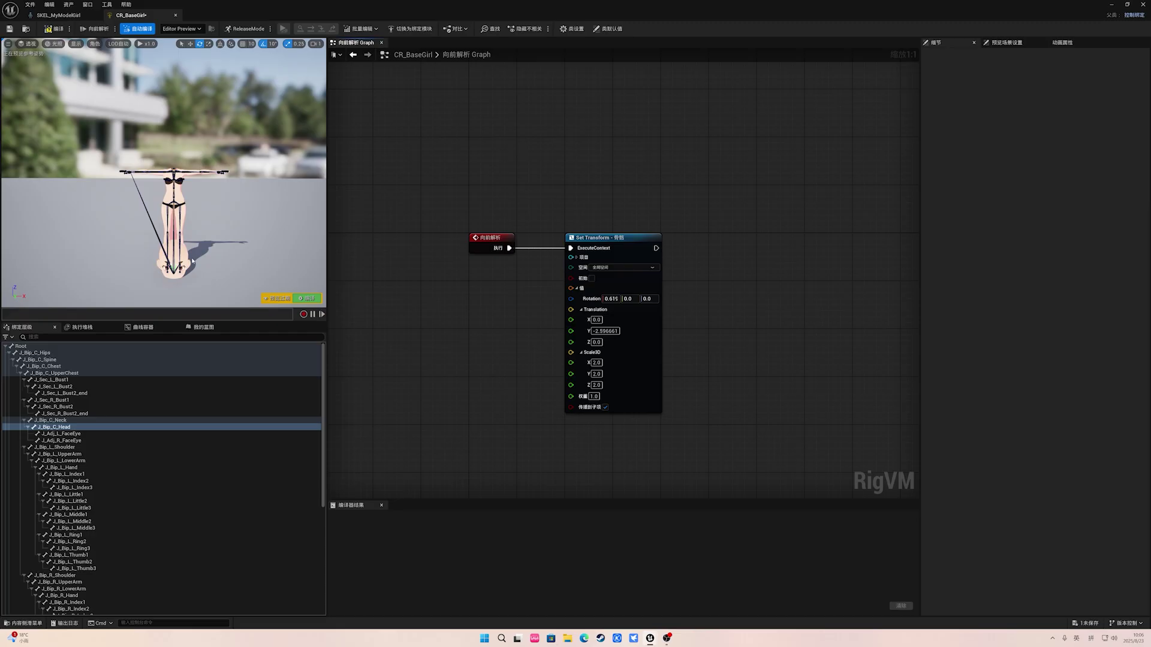
# Step: Undo the last Z translation change on the Set Transform node and move the node farther from the forward solve node
pyautogui.hotkey('ctrl', 'z')
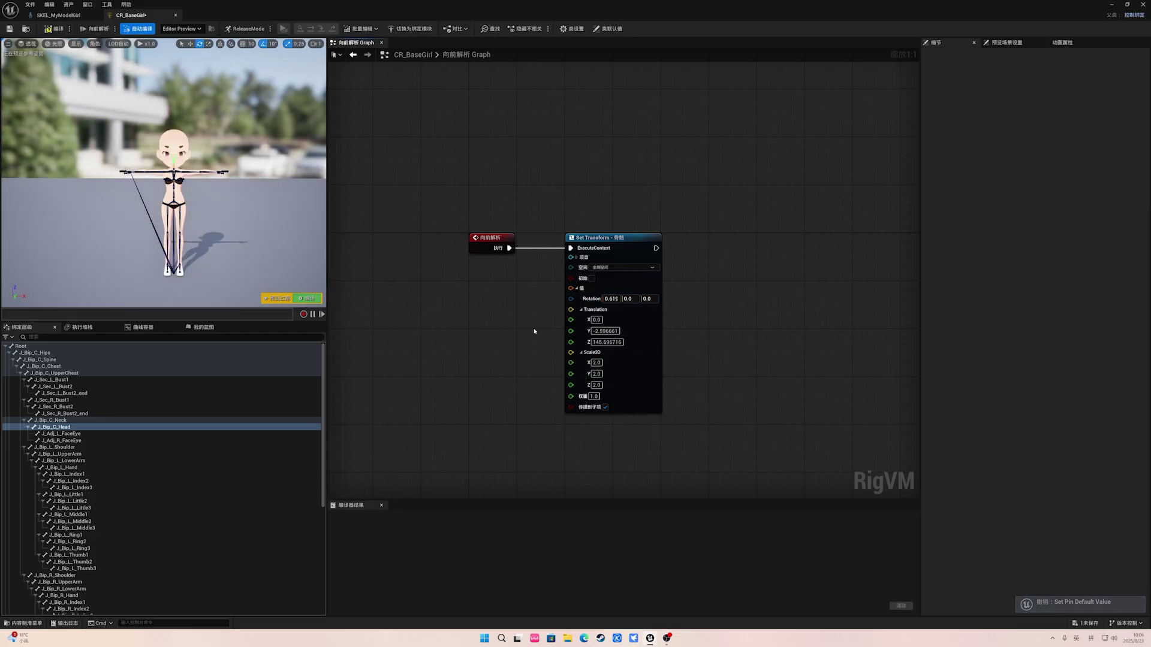
pyautogui.moveTo(593, 252); pyautogui.dragTo(641, 252)
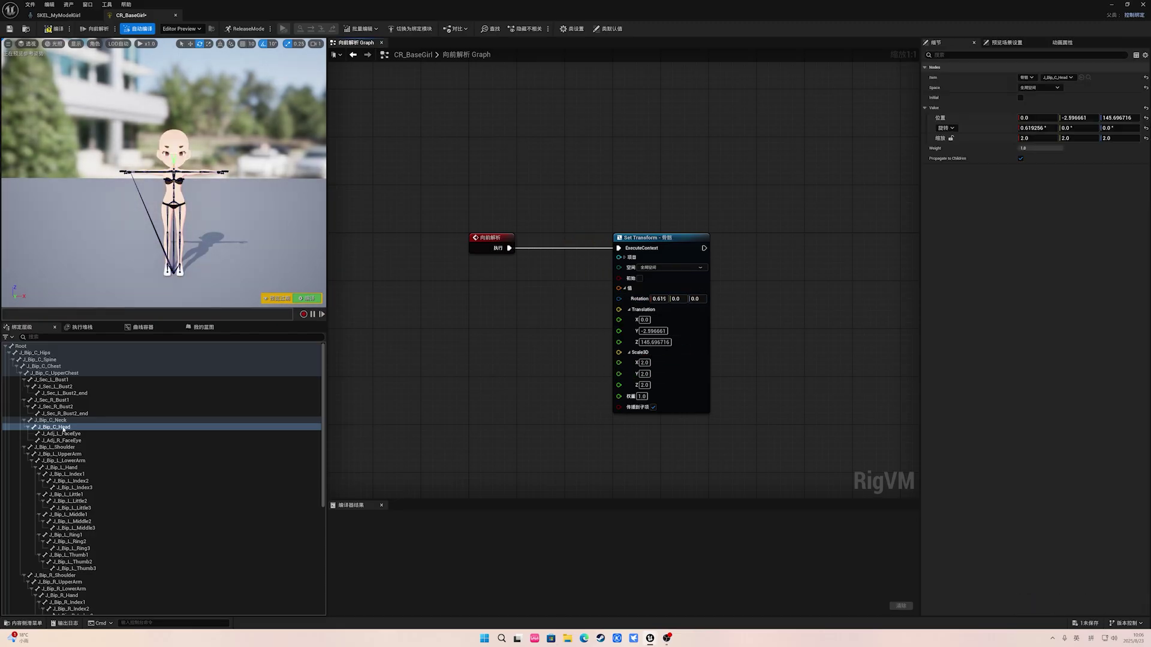
# Step: Add a Get Transform node for the J_Bip_C_Head bone and expand its transform output into rotation, translation and scale
pyautogui.moveTo(63, 429); pyautogui.dragTo(487, 309)
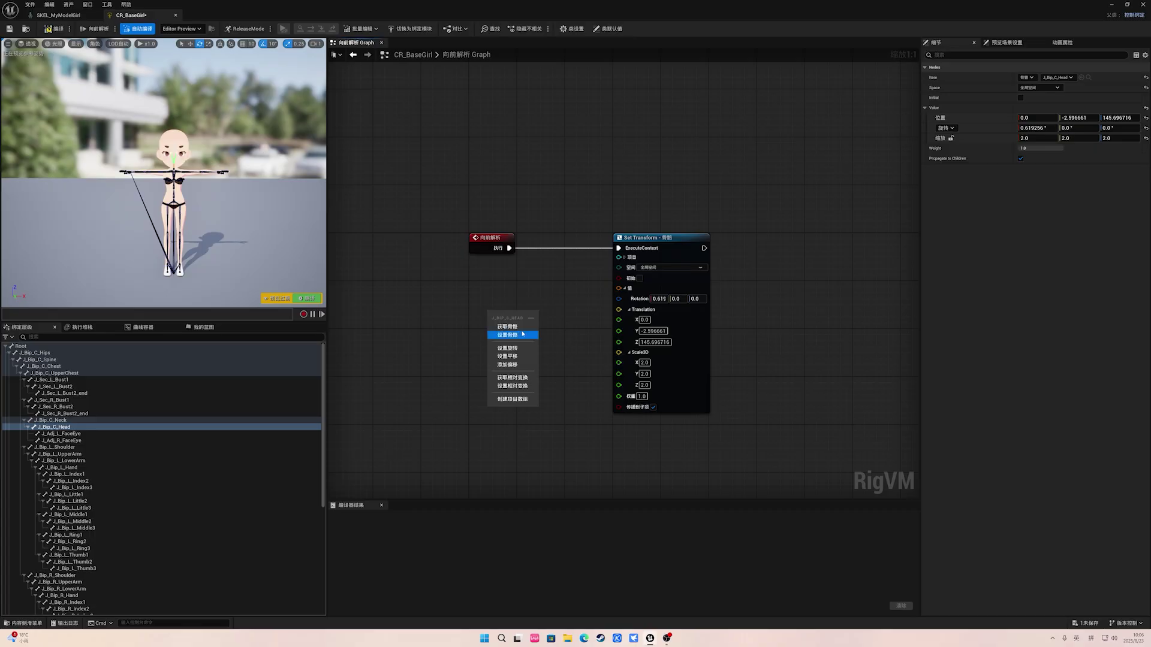
pyautogui.click(509, 327)
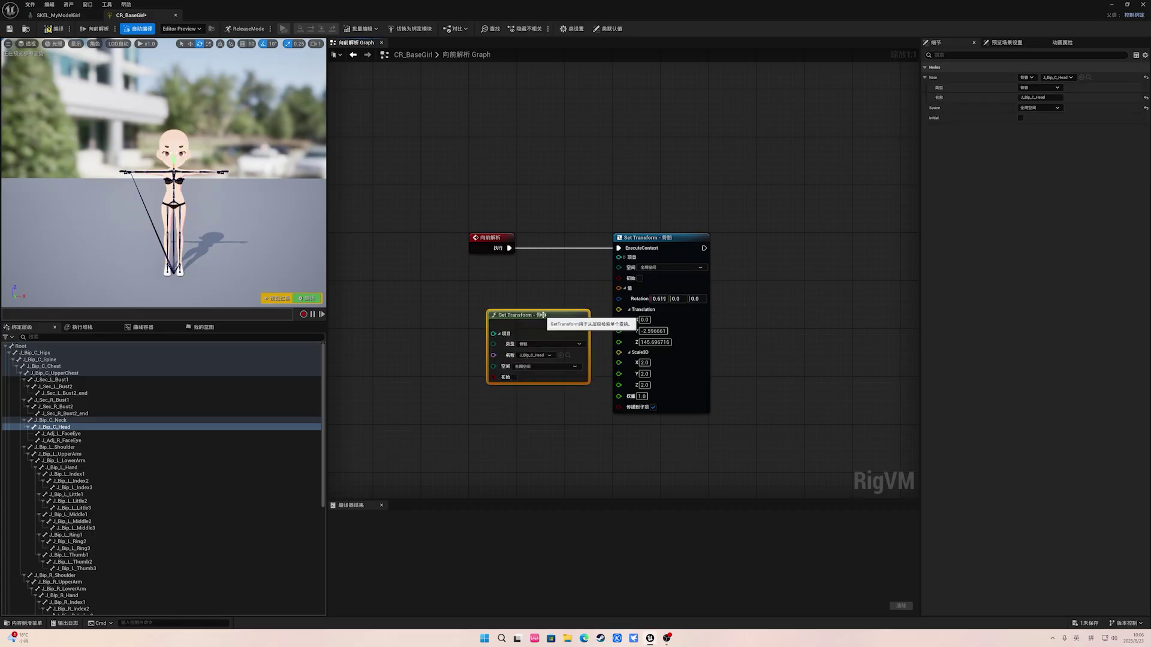
pyautogui.moveTo(542, 315); pyautogui.dragTo(503, 303)
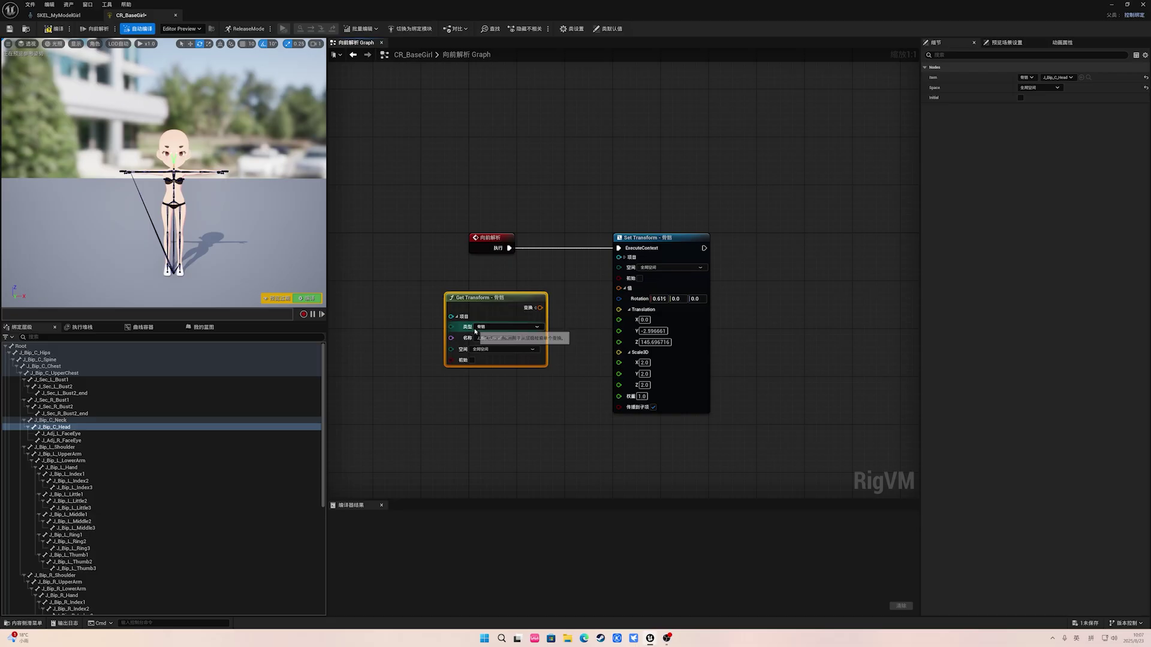
pyautogui.click(535, 308)
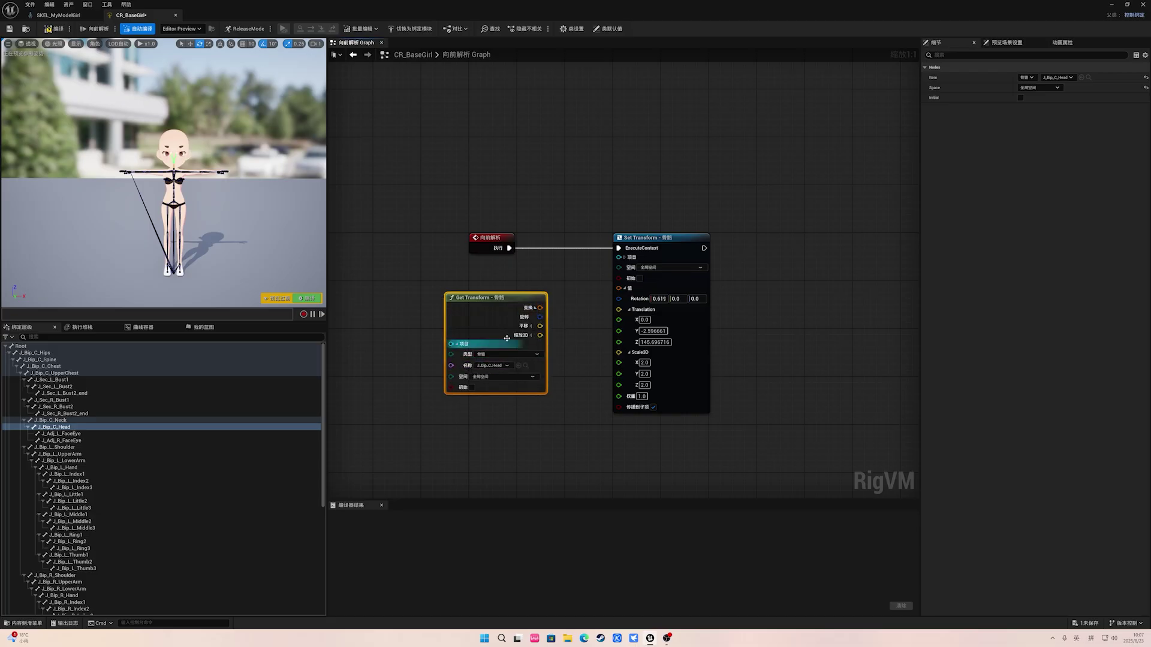
pyautogui.click(566, 343)
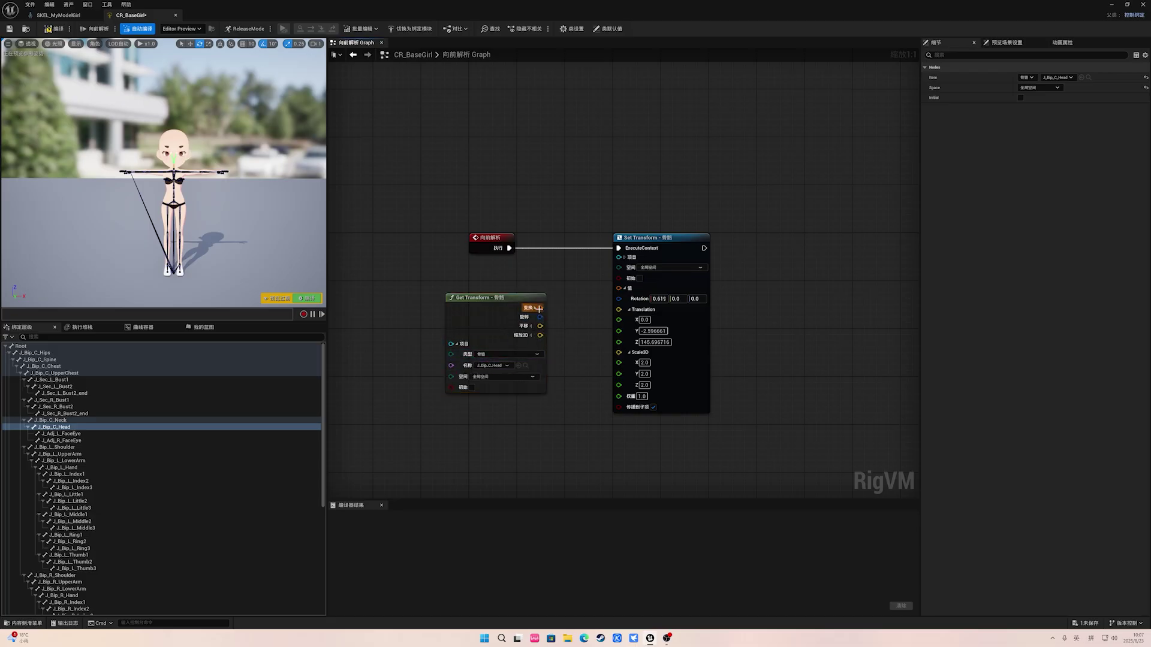
# Step: Set the space of both the Get Transform and Set Transform nodes to local space (本地空间)
pyautogui.click(504, 376)
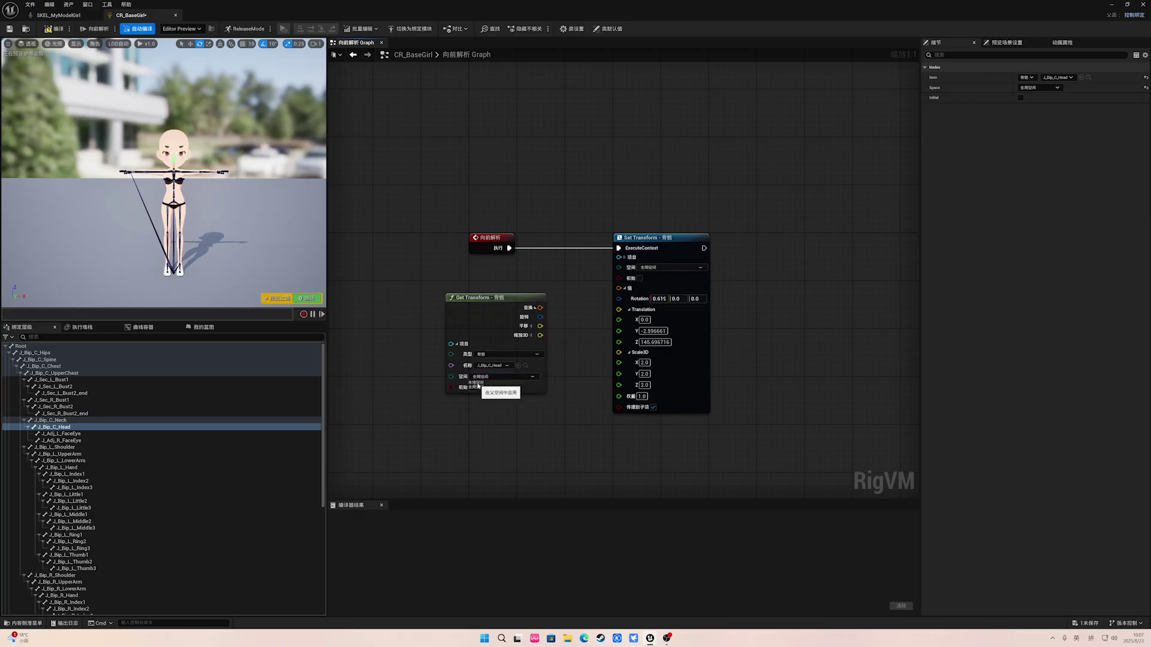
pyautogui.click(476, 382)
pyautogui.click(665, 268)
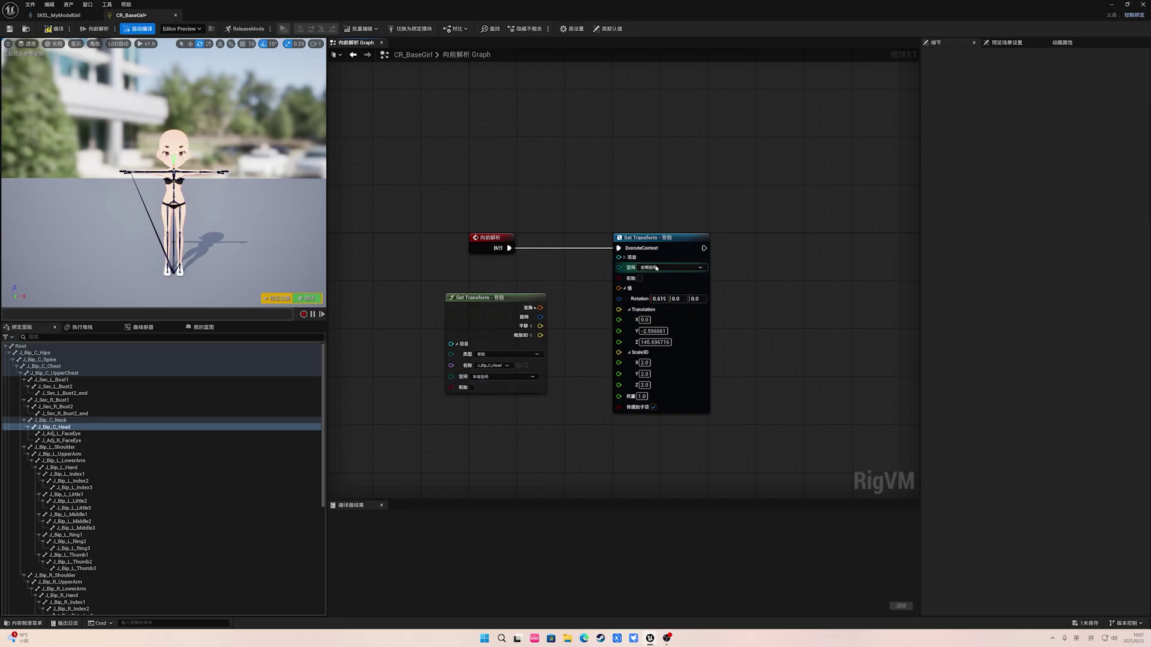
pyautogui.click(650, 274)
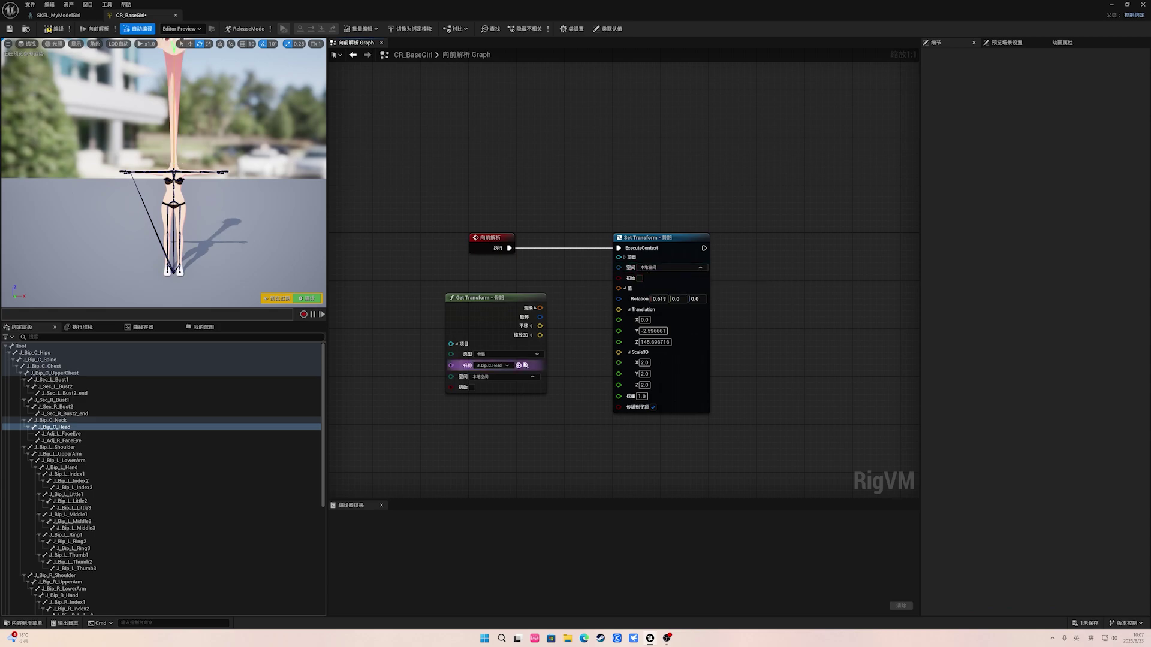
# Step: Move the head's Get Transform node farther away from the Set Transform node to leave room for links
pyautogui.moveTo(548, 300); pyautogui.dragTo(550, 288)
pyautogui.moveTo(550, 289); pyautogui.dragTo(558, 314, button='right')
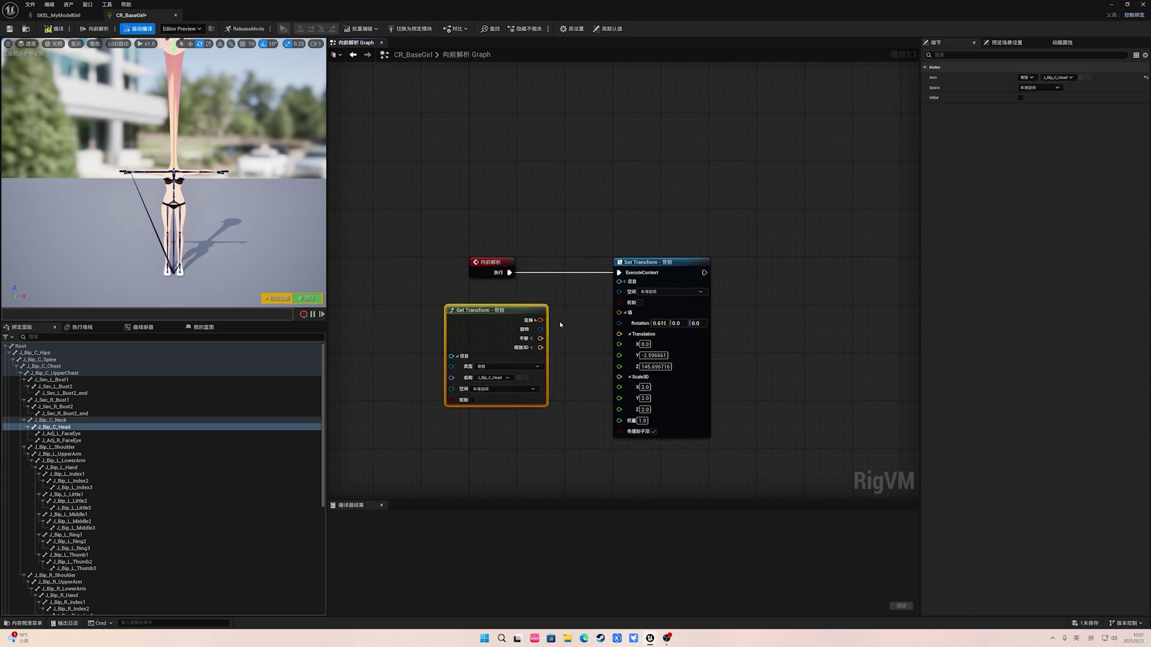
pyautogui.click(498, 389)
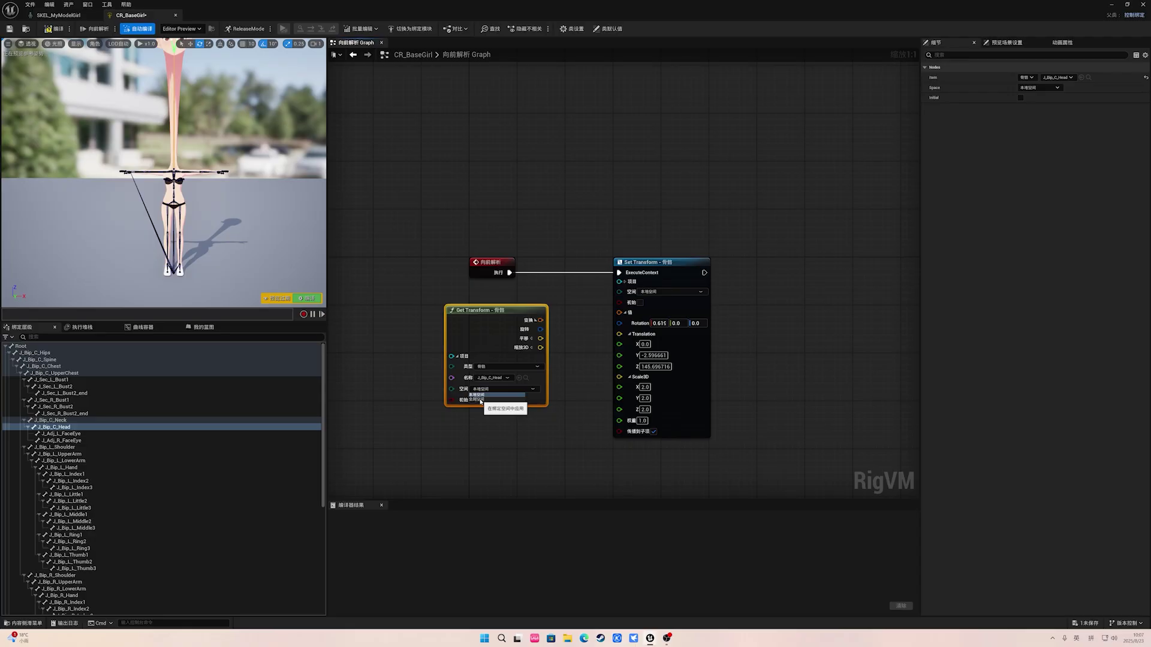
pyautogui.click(568, 325)
pyautogui.moveTo(569, 325); pyautogui.dragTo(579, 334, button='right')
pyautogui.hotkey('ctrl', 'z')
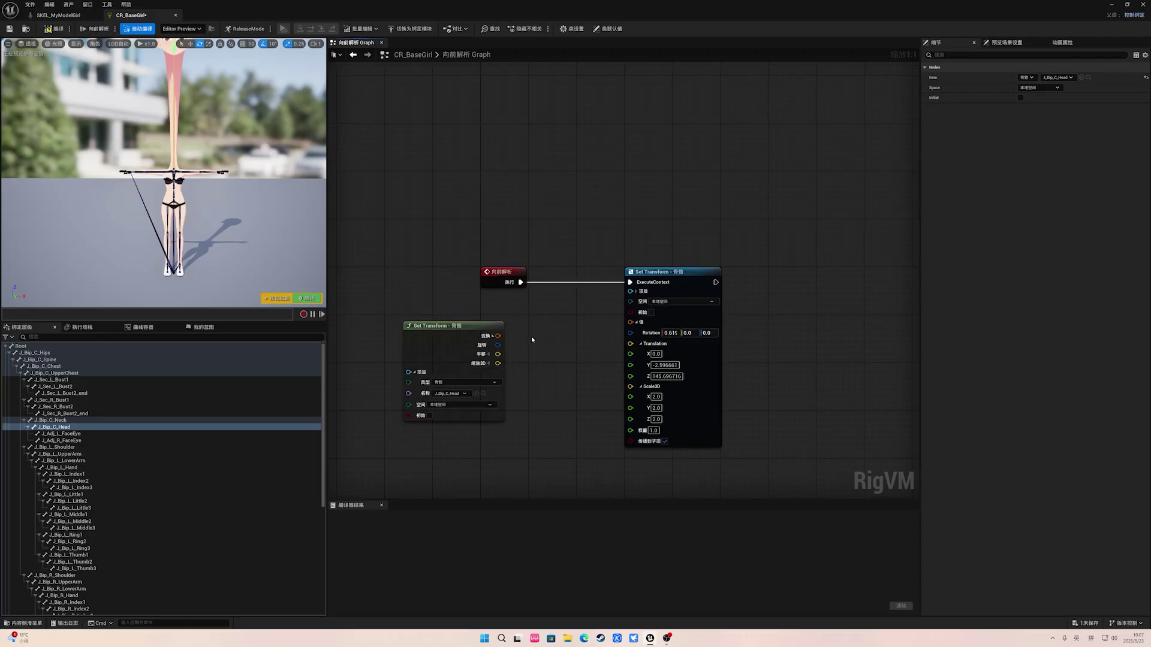
# Step: Link the Get Transform node's rotation, translation and scale to the matching Set Transform inputs, leaving a gap between the nodes
pyautogui.moveTo(497, 345); pyautogui.dragTo(630, 333)
pyautogui.moveTo(497, 354); pyautogui.dragTo(630, 377)
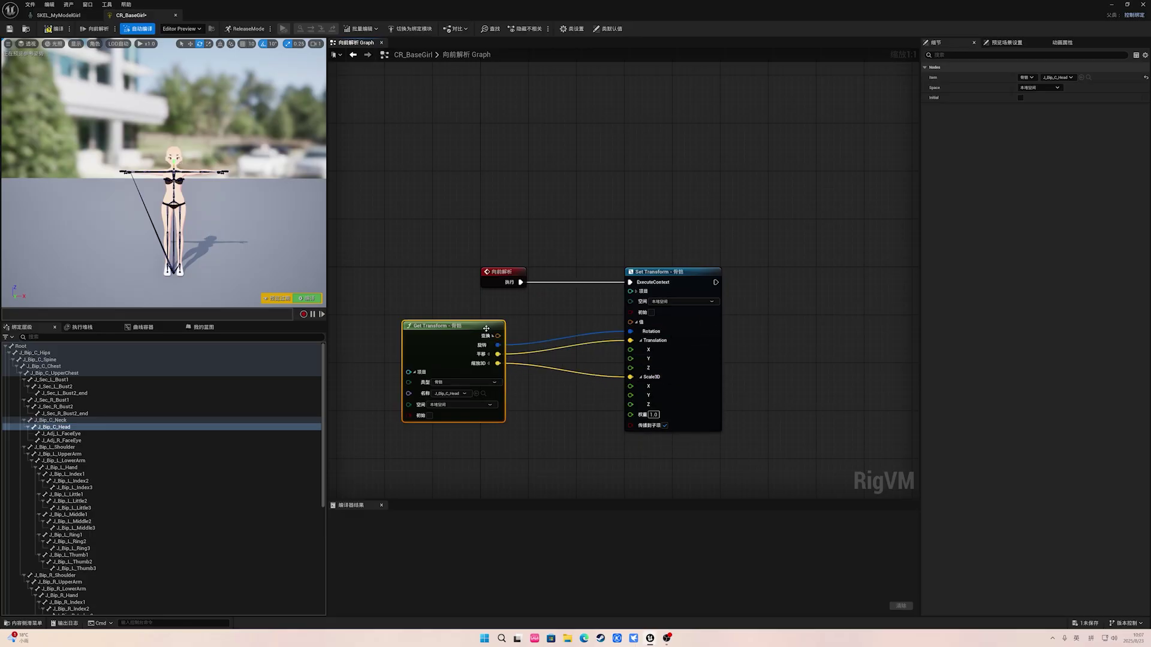
pyautogui.moveTo(482, 334); pyautogui.dragTo(554, 327)
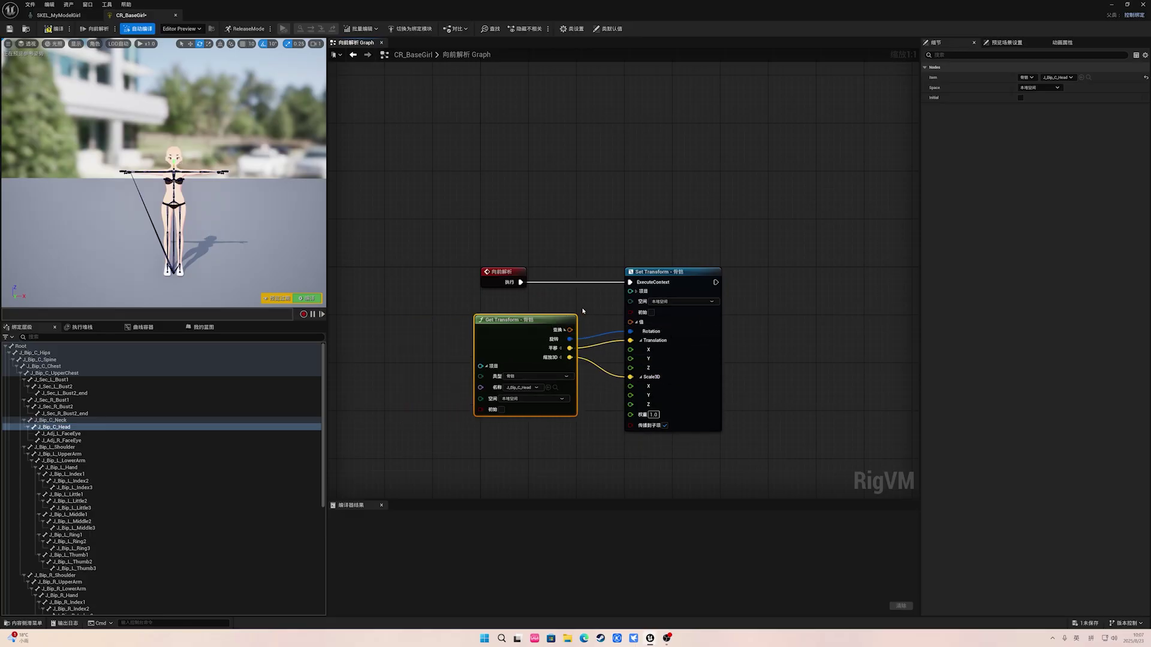
pyautogui.click(629, 294)
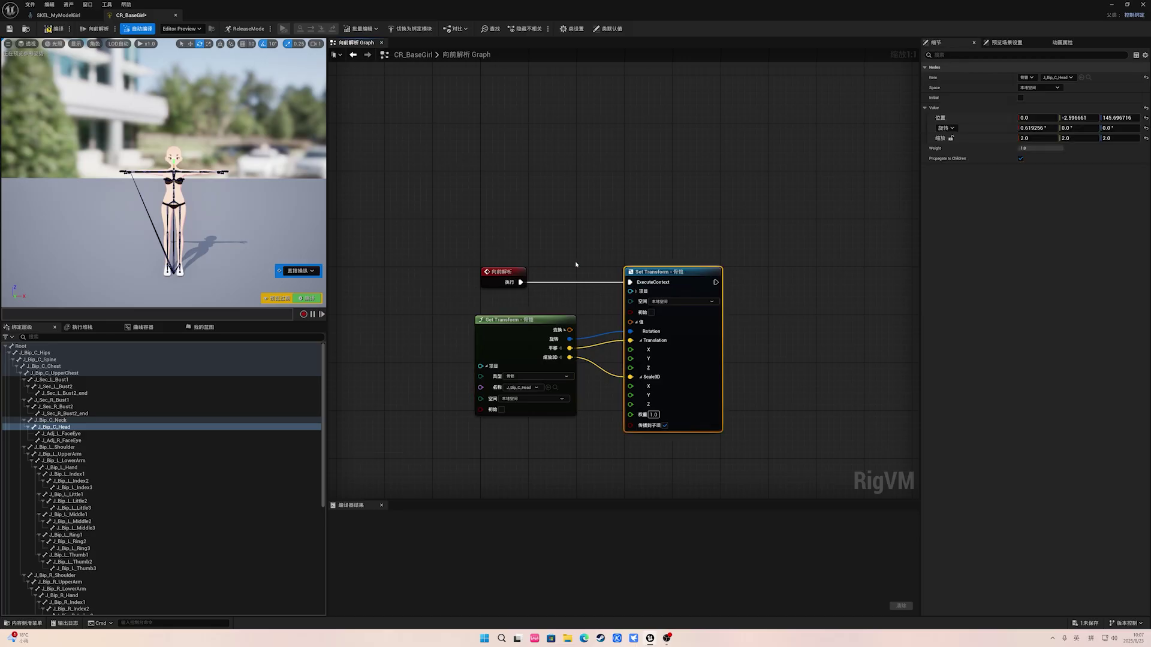
pyautogui.moveTo(574, 261); pyautogui.dragTo(519, 220, button='right')
pyautogui.moveTo(509, 280); pyautogui.dragTo(456, 280)
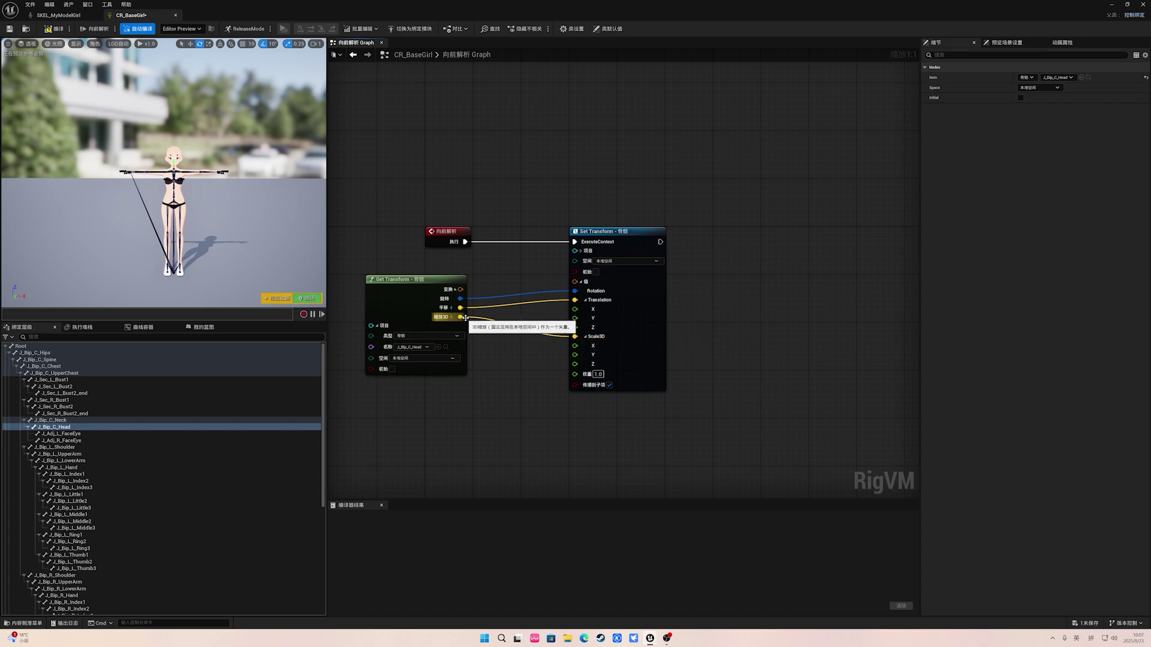
# Step: Insert a Multiply node between the Get Transform node's scale output and the Set Transform node's Scale3D input
pyautogui.moveTo(469, 321); pyautogui.dragTo(500, 350)
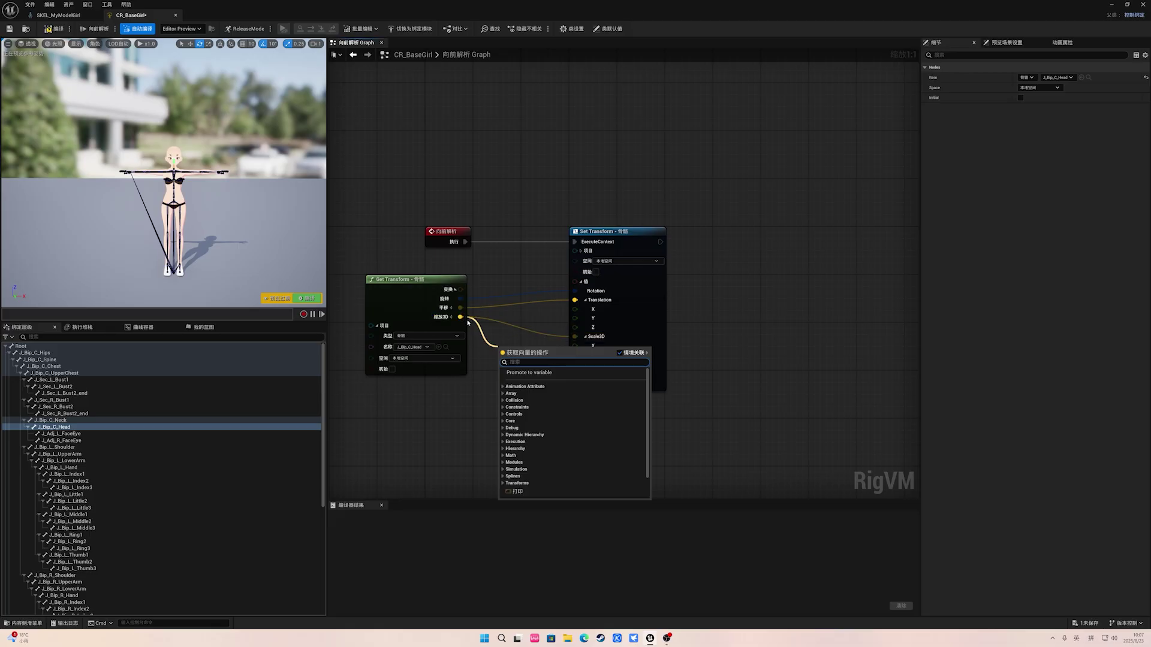
pyautogui.write('*')
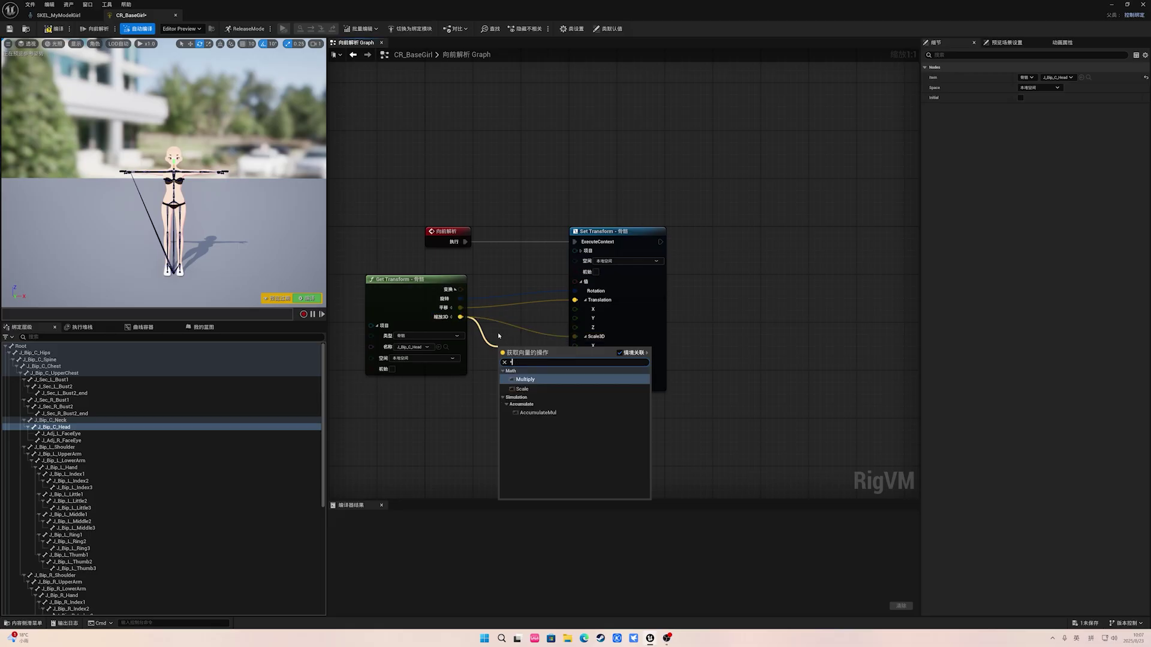
pyautogui.click(527, 379)
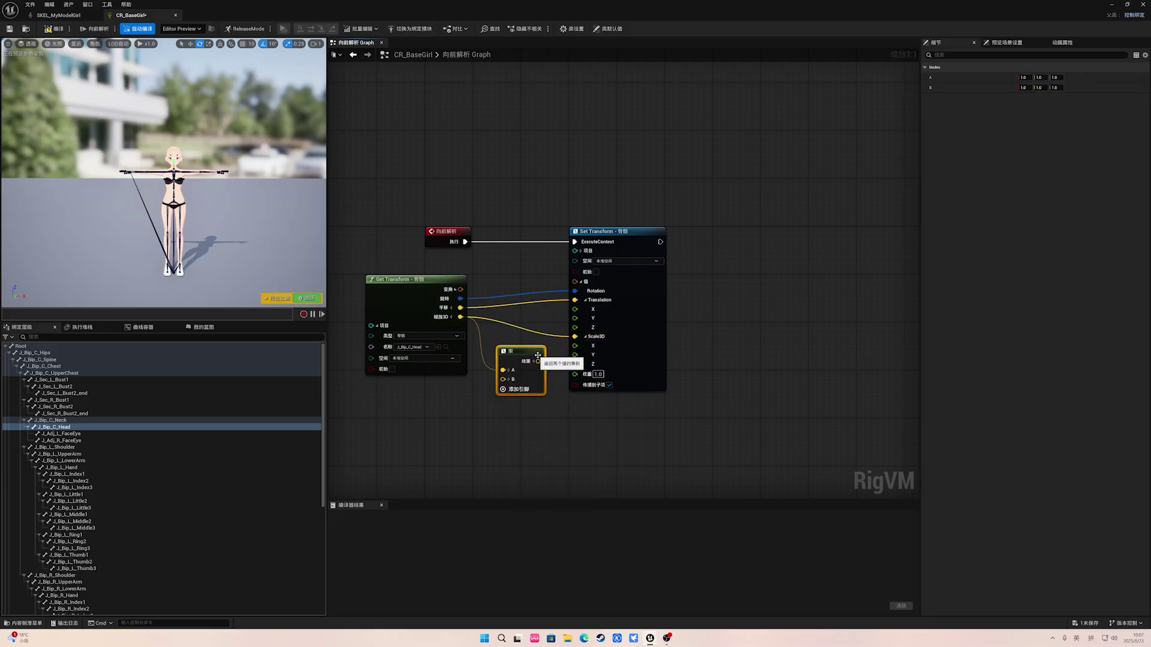
pyautogui.moveTo(538, 361); pyautogui.dragTo(569, 342)
# Step: Set the Multiply node's B vector to 2 on X, Y and Z, and shift the node slightly down
pyautogui.click(523, 390)
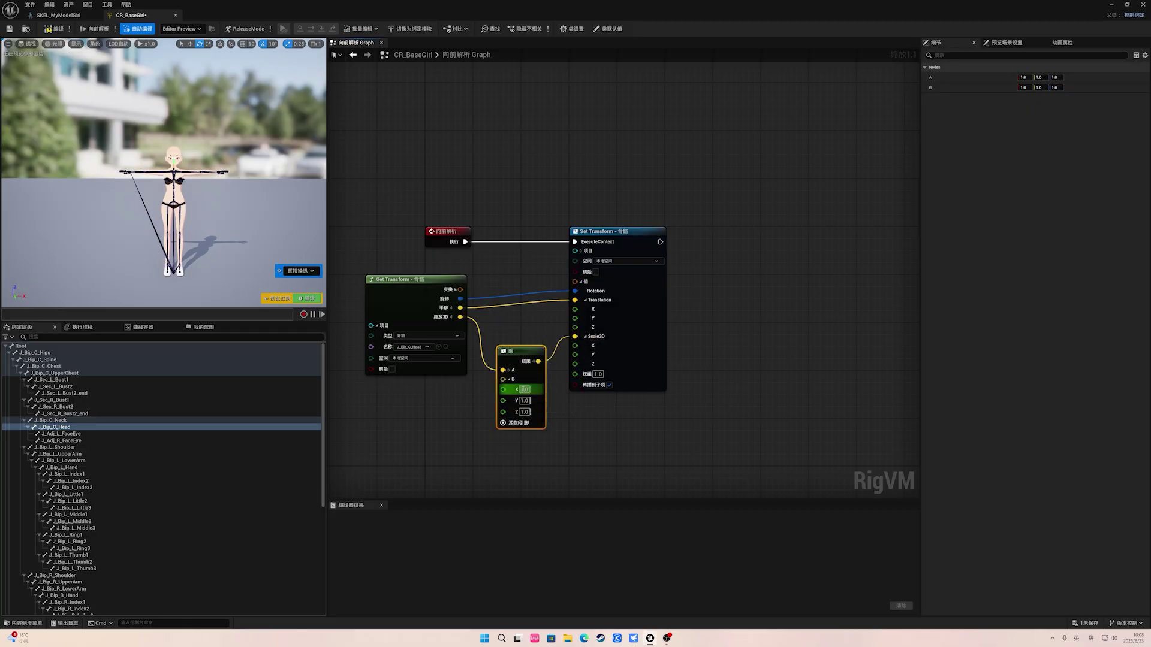
pyautogui.write('2')
pyautogui.press('Tab')
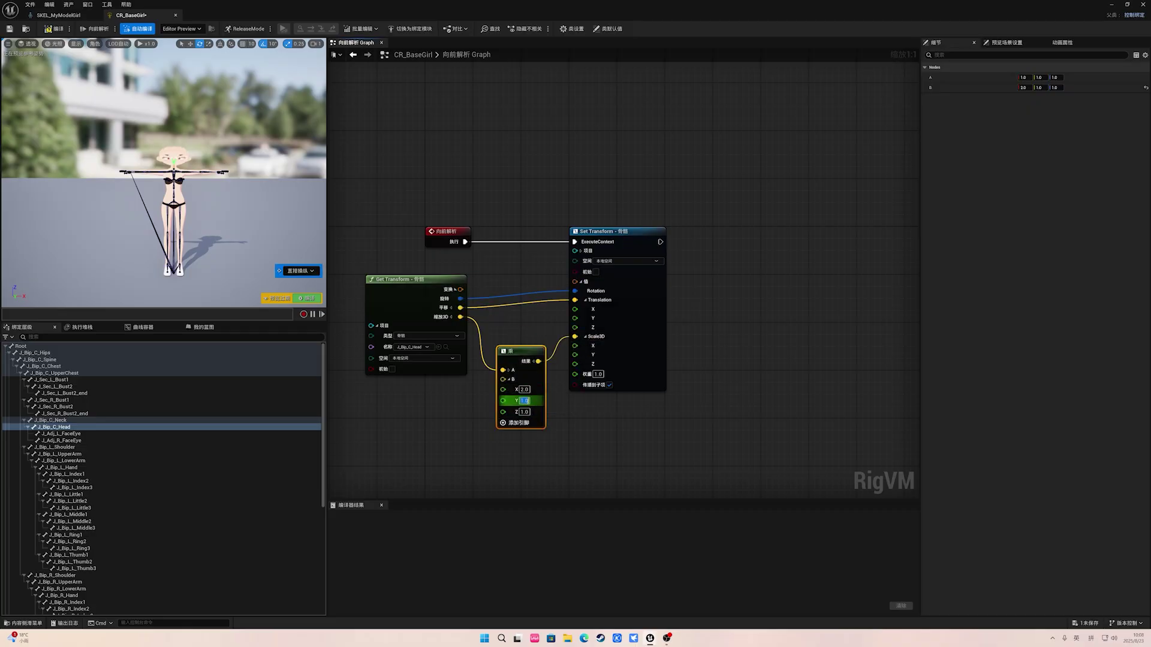
pyautogui.write('2')
pyautogui.press('Tab')
pyautogui.write('2')
pyautogui.click(562, 416)
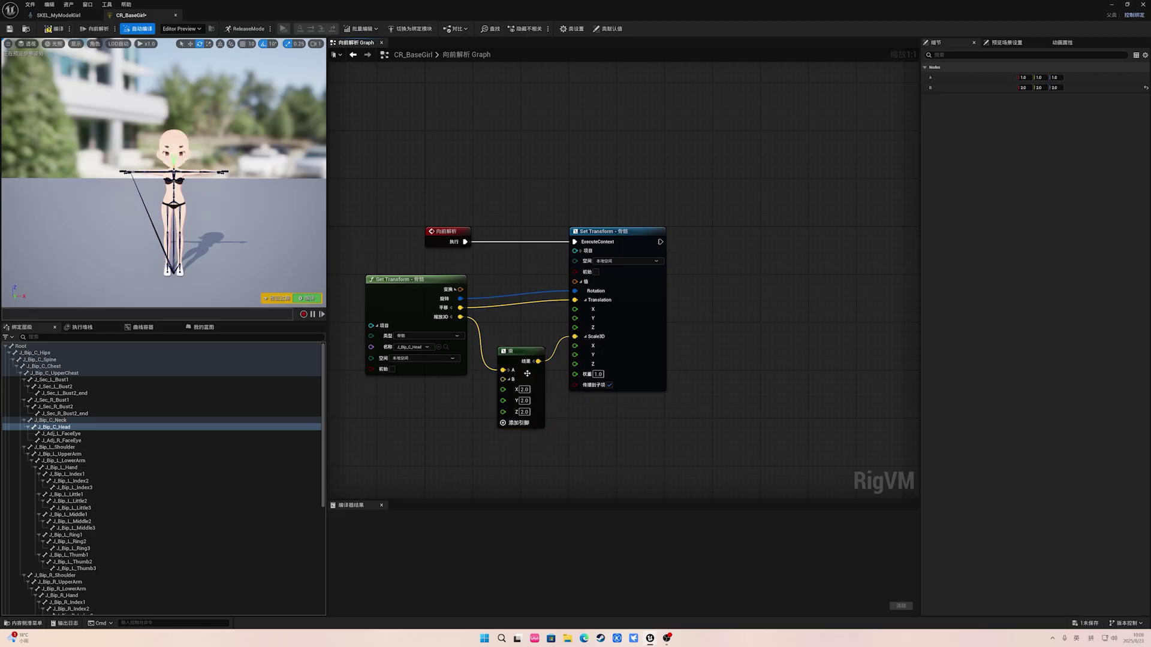
pyautogui.moveTo(533, 349); pyautogui.dragTo(532, 368)
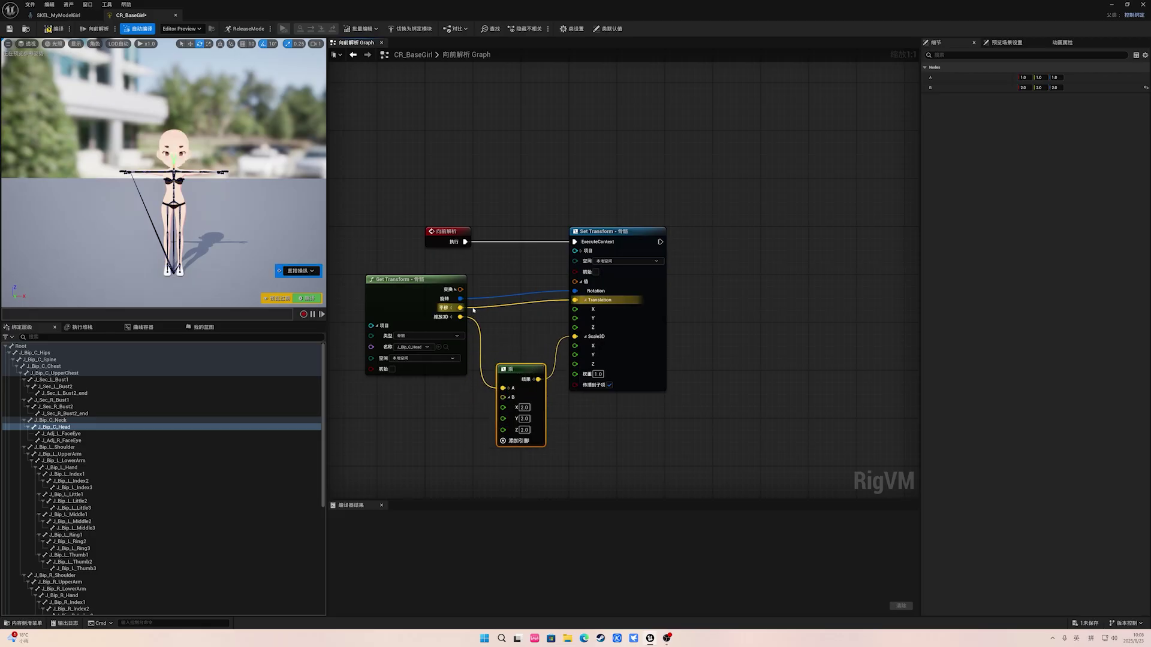
# Step: Insert an Add node between the Get Transform node's translation output and the Set Transform node's Translation input
pyautogui.moveTo(460, 308); pyautogui.dragTo(506, 318)
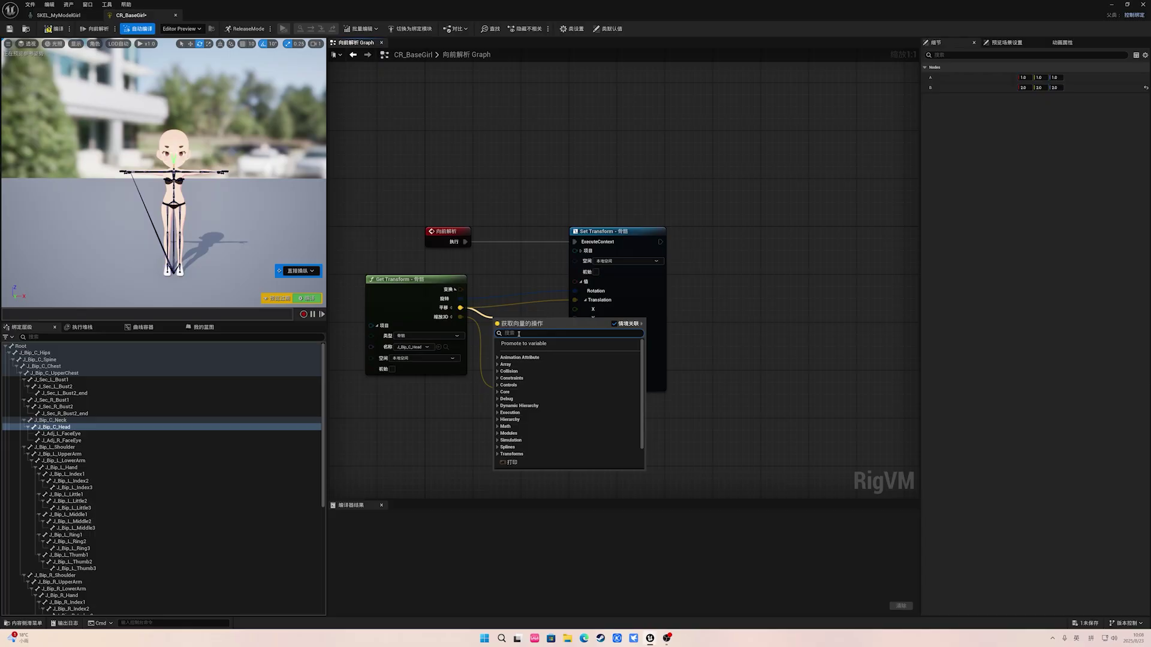
pyautogui.write('+')
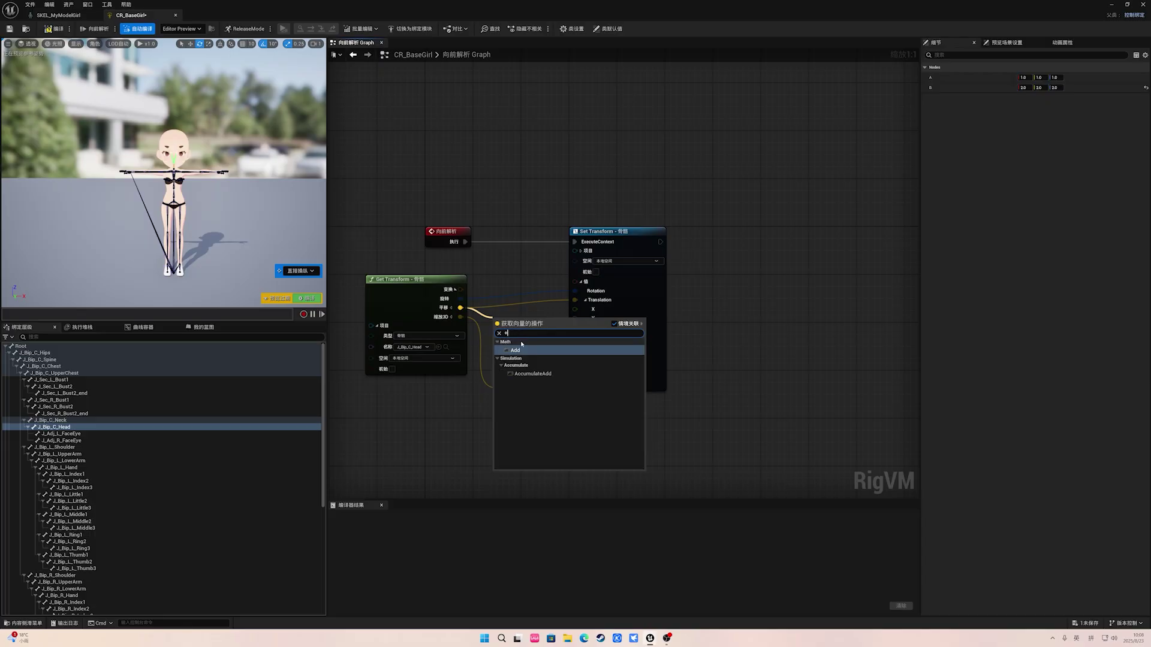
pyautogui.click(525, 350)
pyautogui.moveTo(532, 331); pyautogui.dragTo(575, 299)
# Step: Expand the Add node's B vector, move the overlapping Multiply node below it, and set B's Z value to 10
pyautogui.click(499, 349)
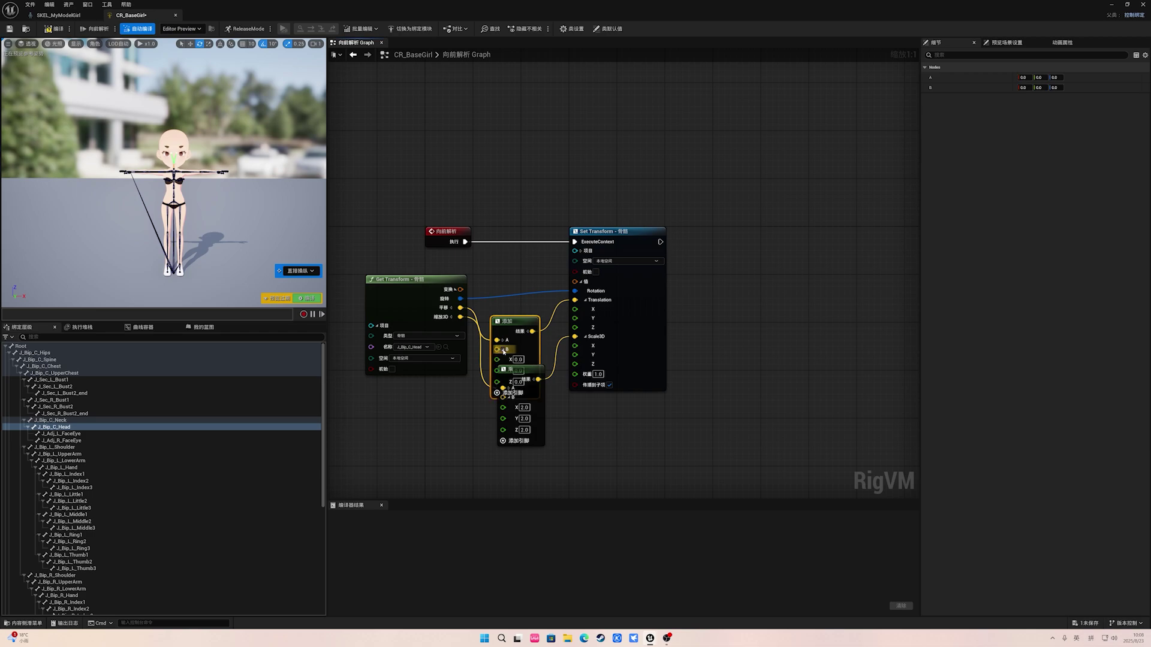
pyautogui.moveTo(537, 379); pyautogui.dragTo(526, 433)
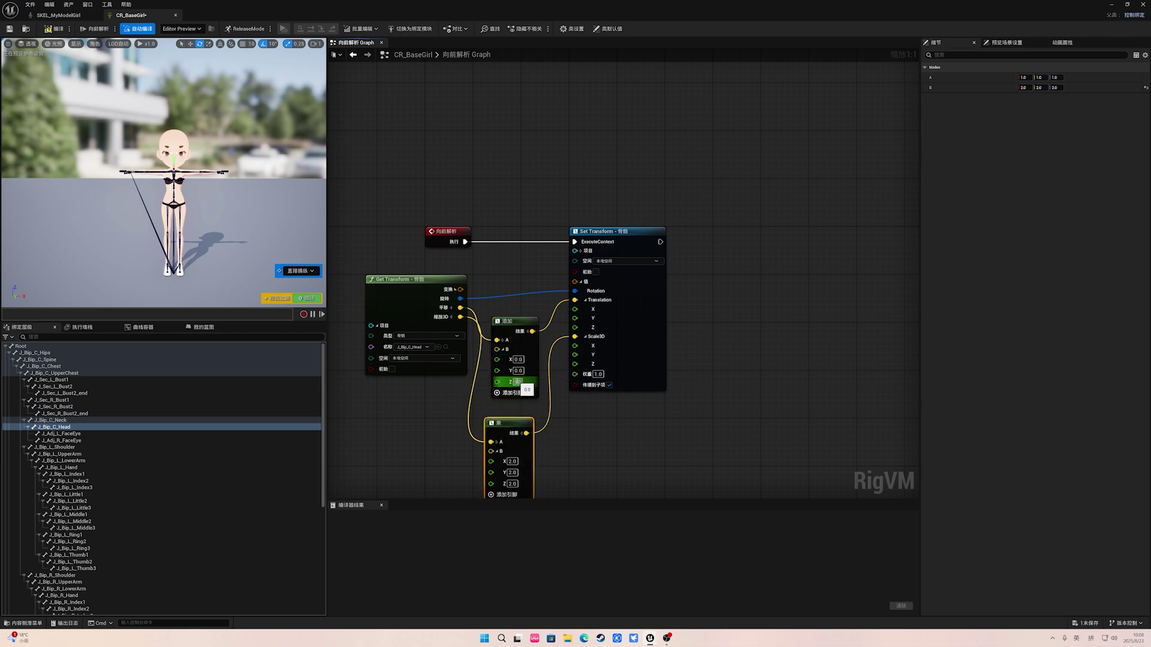
pyautogui.write('10')
pyautogui.press('Return')
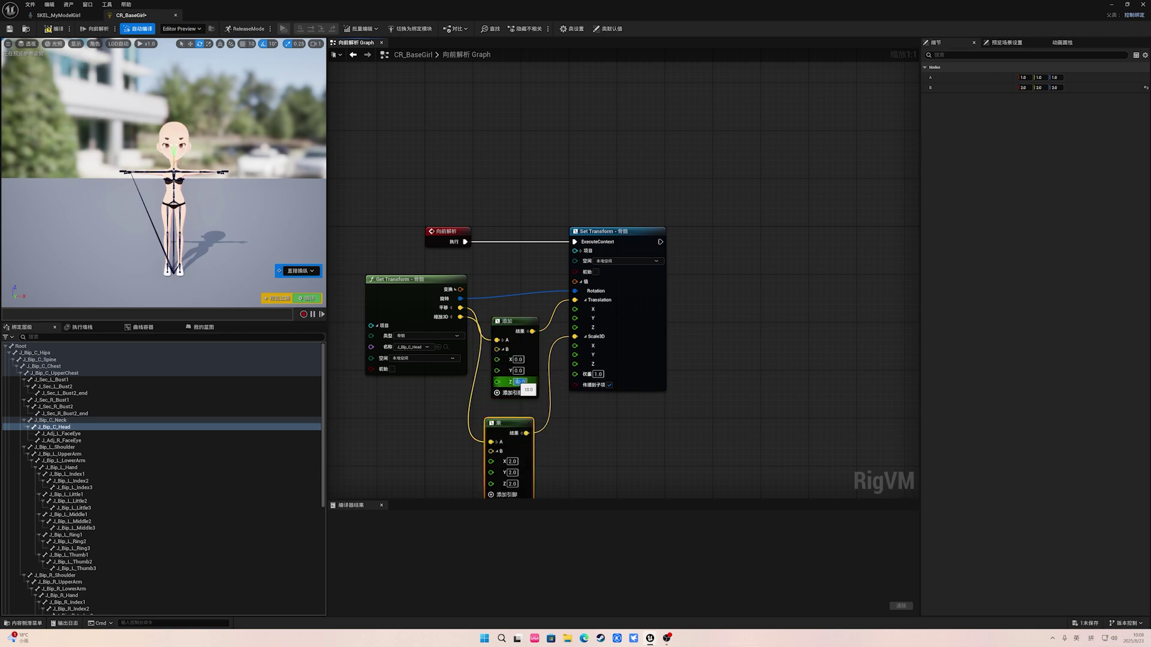
pyautogui.click(527, 308)
# Step: Align the Add node above the Multiply node and space the Get Transform node farther from them
pyautogui.moveTo(502, 282); pyautogui.dragTo(528, 233, button='right')
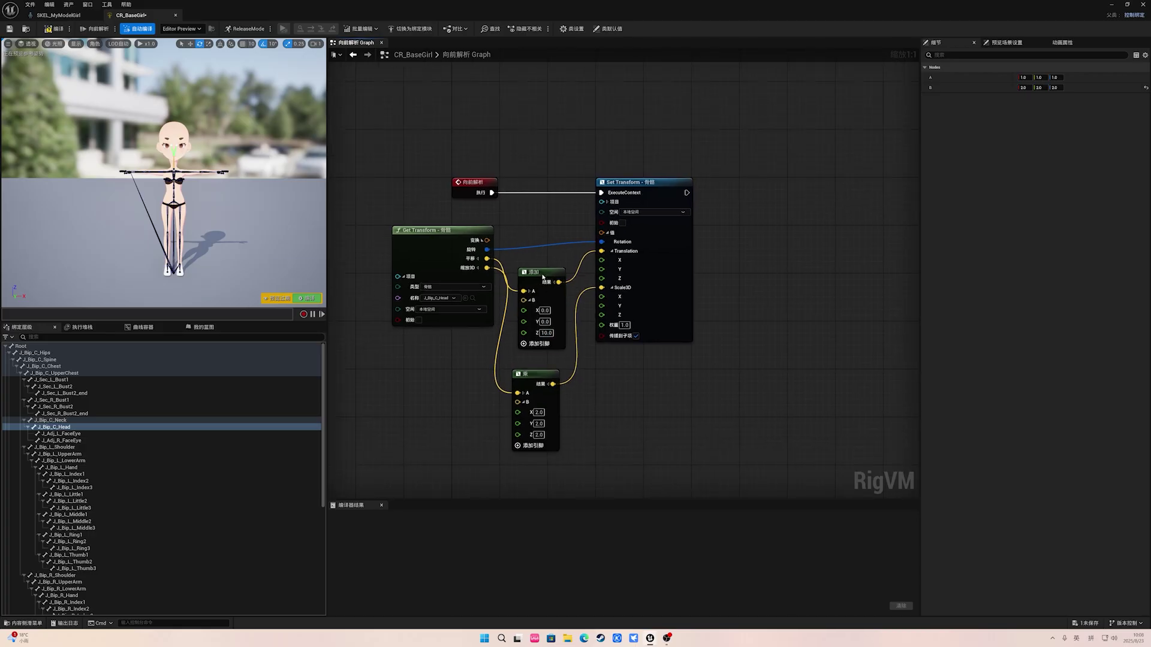
pyautogui.moveTo(543, 277); pyautogui.dragTo(541, 286)
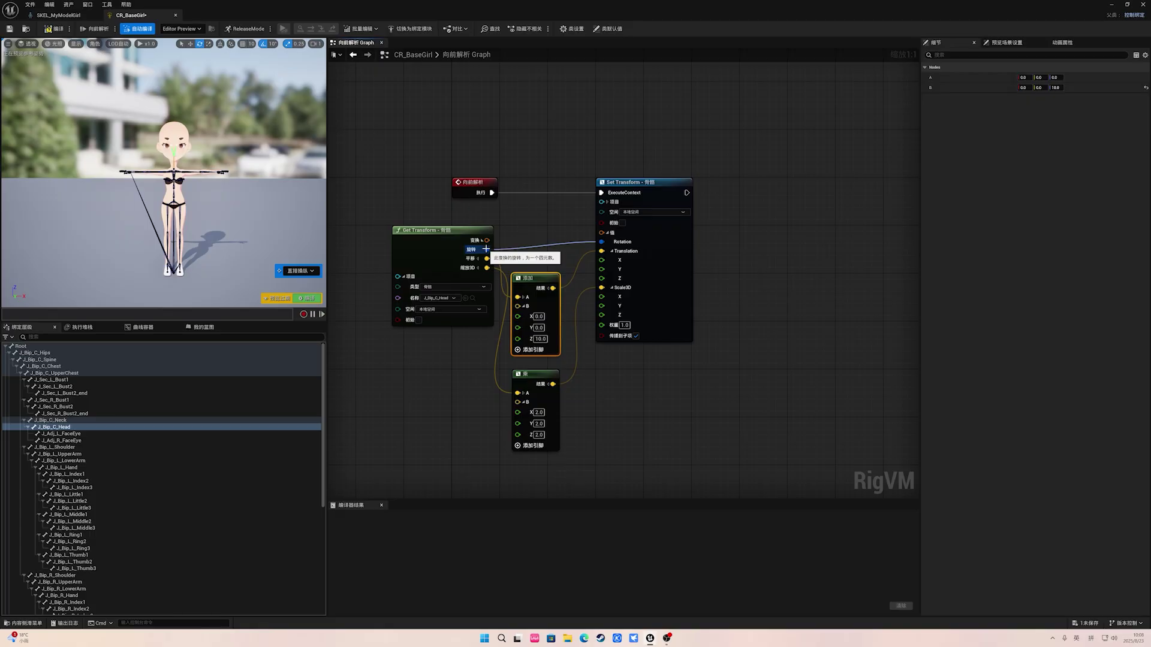
pyautogui.moveTo(462, 231); pyautogui.dragTo(426, 225)
pyautogui.moveTo(537, 168); pyautogui.dragTo(604, 187, button='right')
pyautogui.scroll(-1, 604, 187)
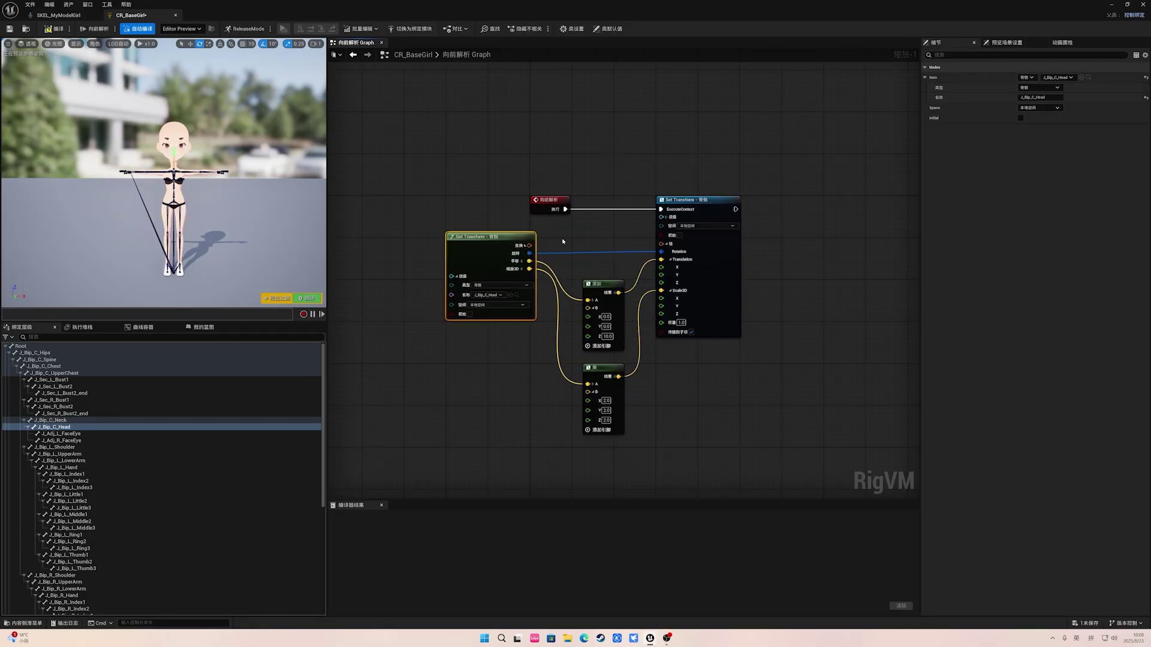
pyautogui.click(449, 199)
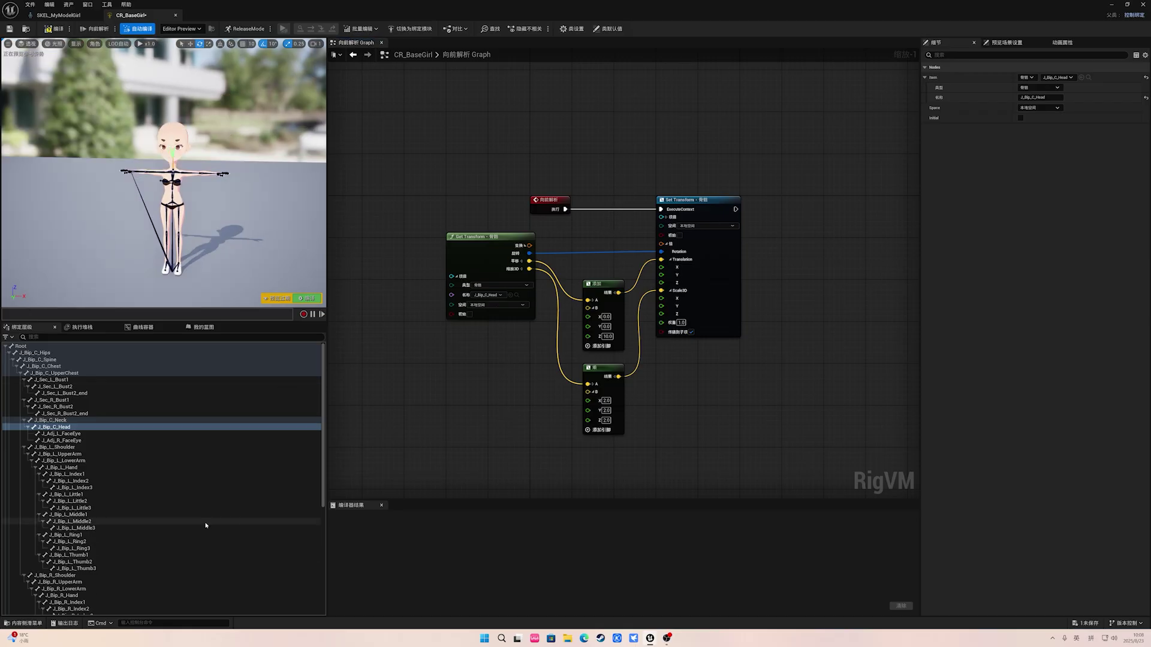
pyautogui.scroll(-4, 221, 489)
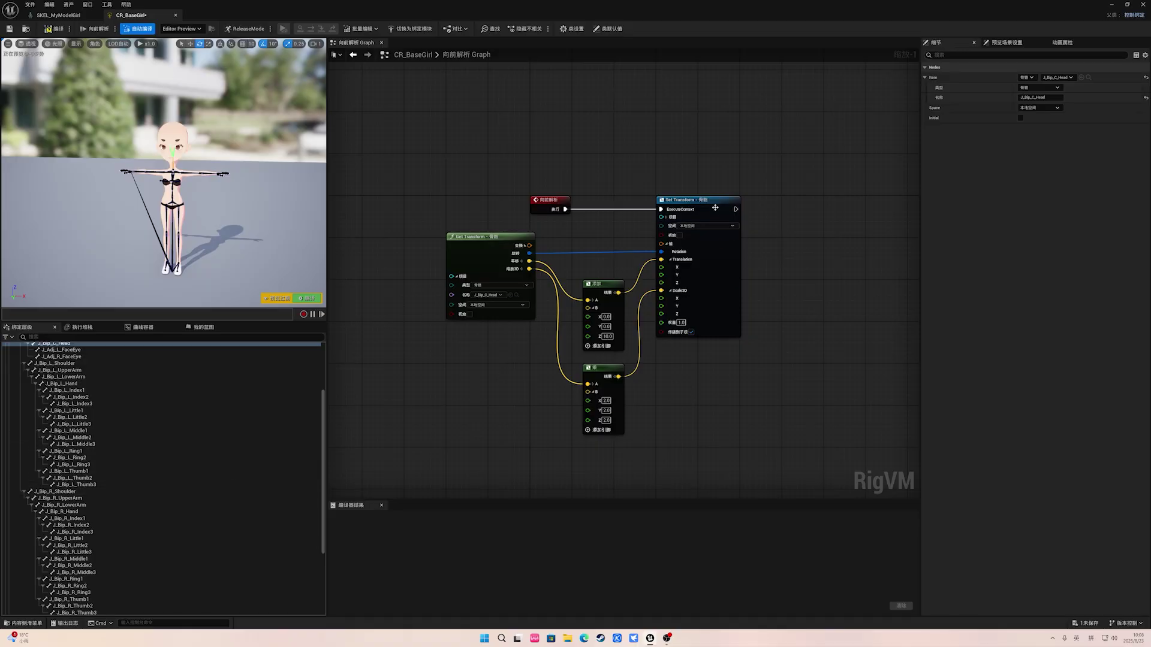
pyautogui.moveTo(645, 372); pyautogui.dragTo(589, 350, button='right')
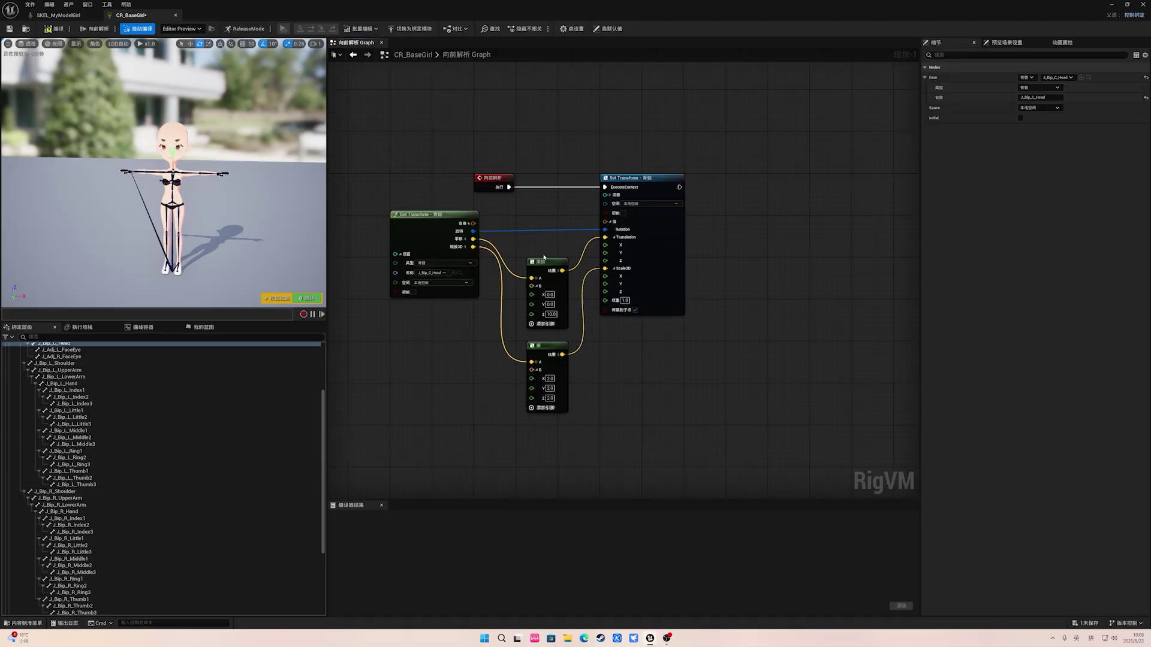
pyautogui.moveTo(532, 286); pyautogui.dragTo(449, 348)
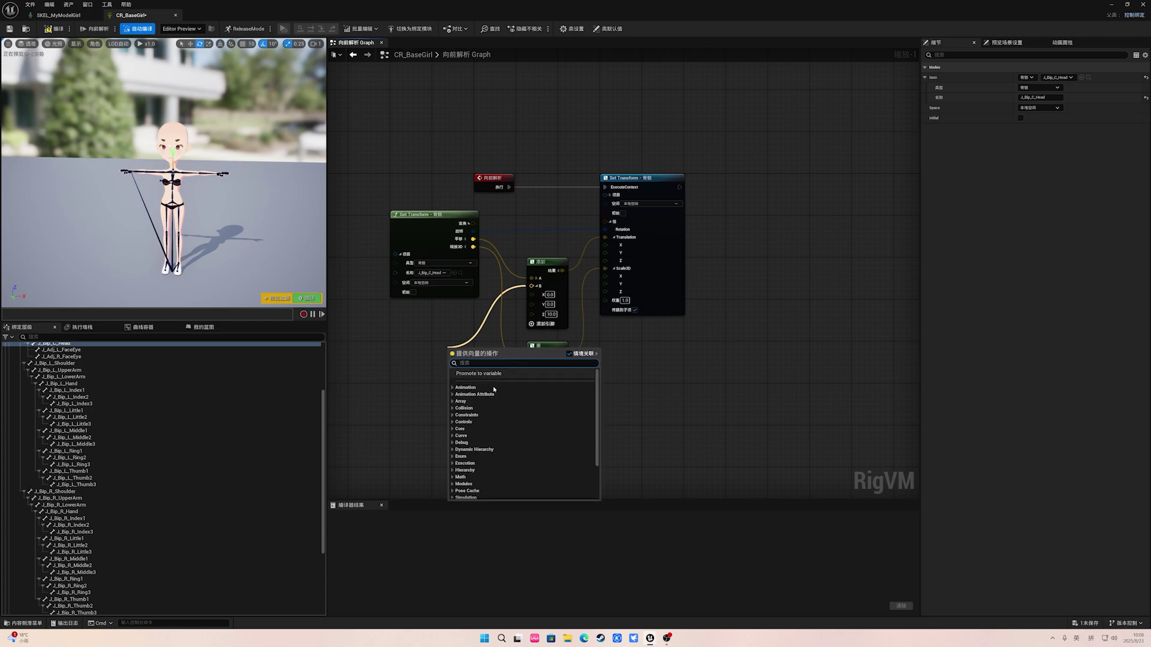
pyautogui.click(380, 386)
pyautogui.moveTo(532, 369); pyautogui.dragTo(474, 371)
pyautogui.click(406, 334)
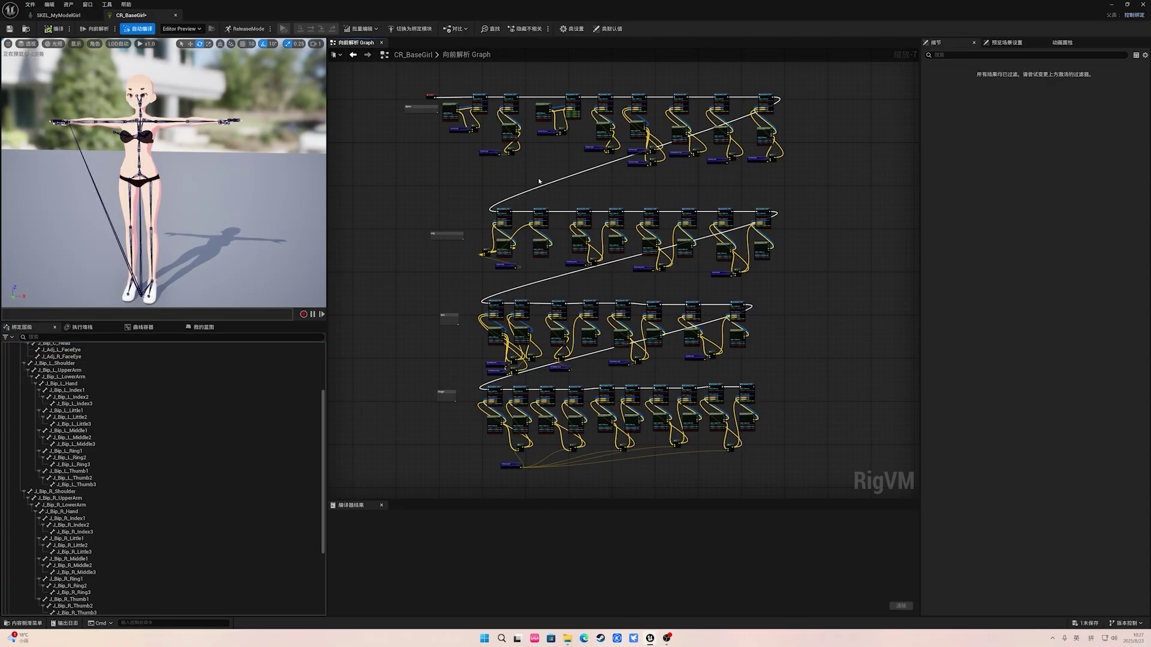
# Step: Examine the Spine section's Root_Scale, Hips_Scale and Hips_Position variable nodes and how they feed the math and transform nodes
pyautogui.scroll(5, 208, 378)
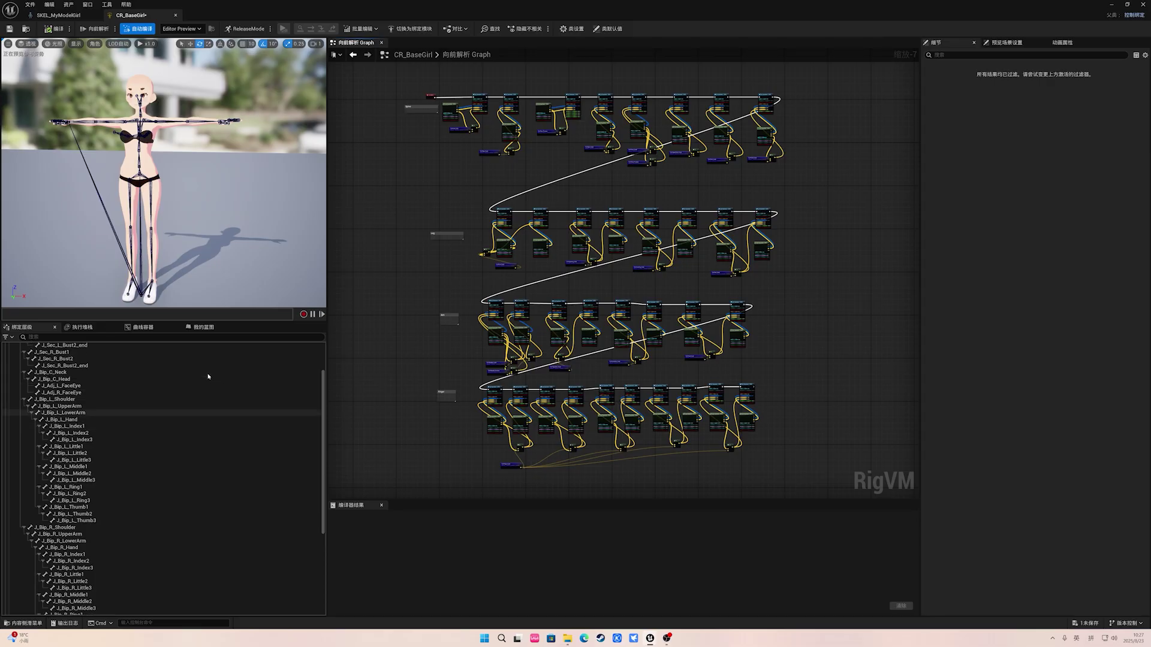
pyautogui.moveTo(450, 137); pyautogui.dragTo(448, 277, button='right')
pyautogui.scroll(7, 475, 247)
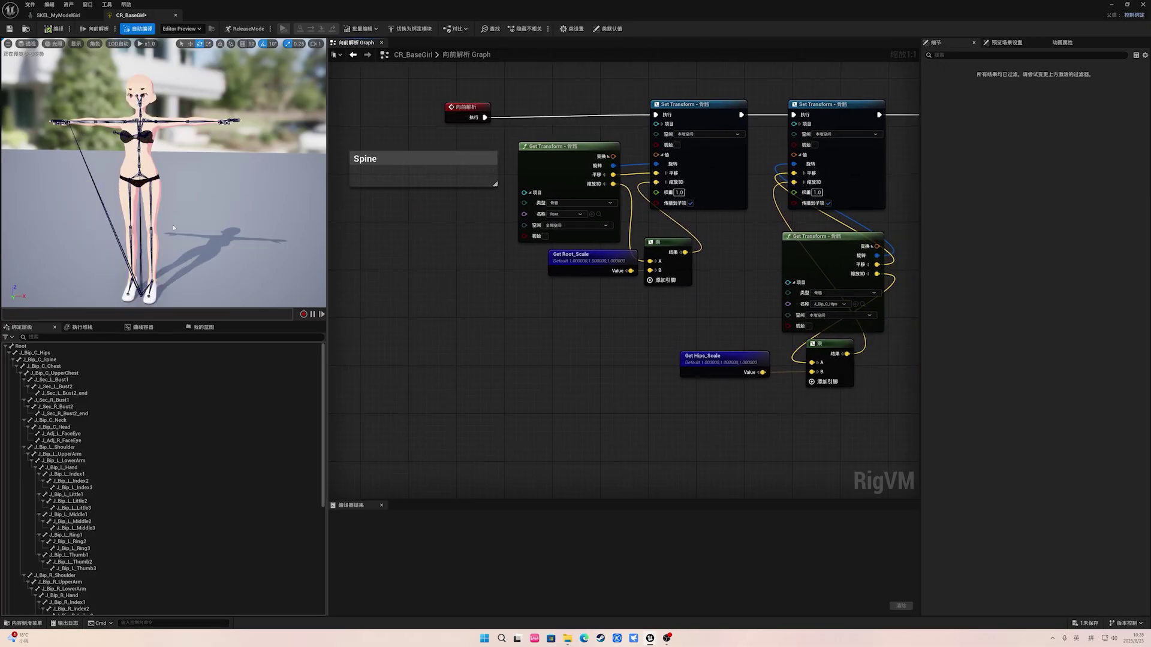
pyautogui.moveTo(720, 249); pyautogui.dragTo(608, 265, button='right')
pyautogui.click(493, 279)
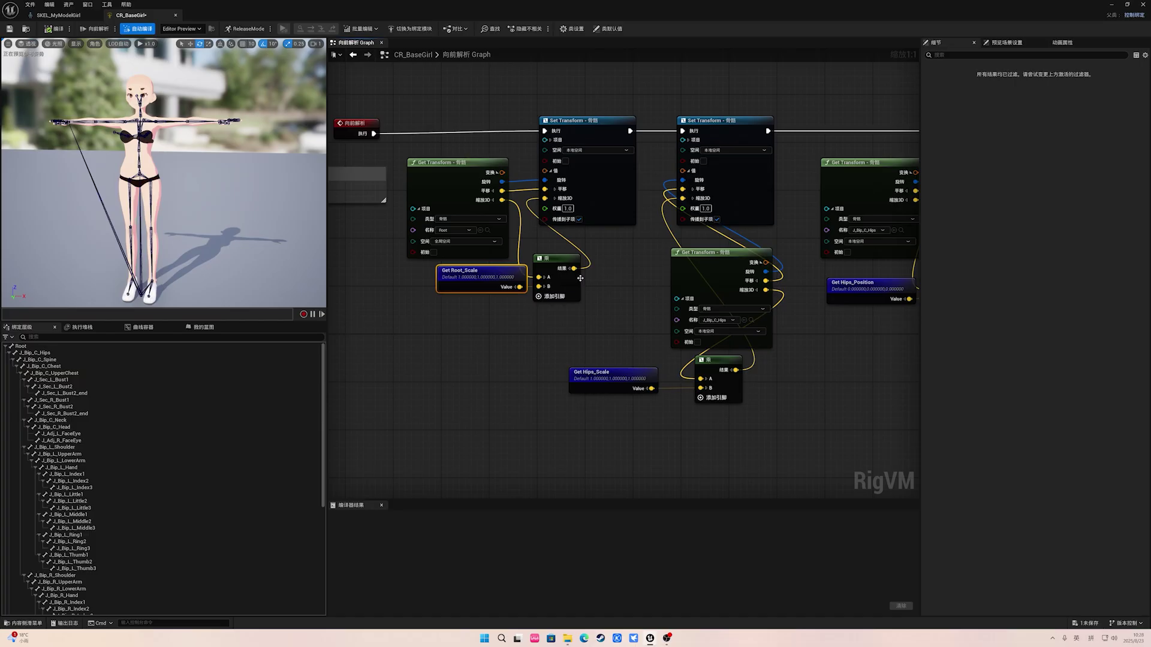
pyautogui.moveTo(616, 279); pyautogui.dragTo(532, 213, button='right')
pyautogui.click(562, 302)
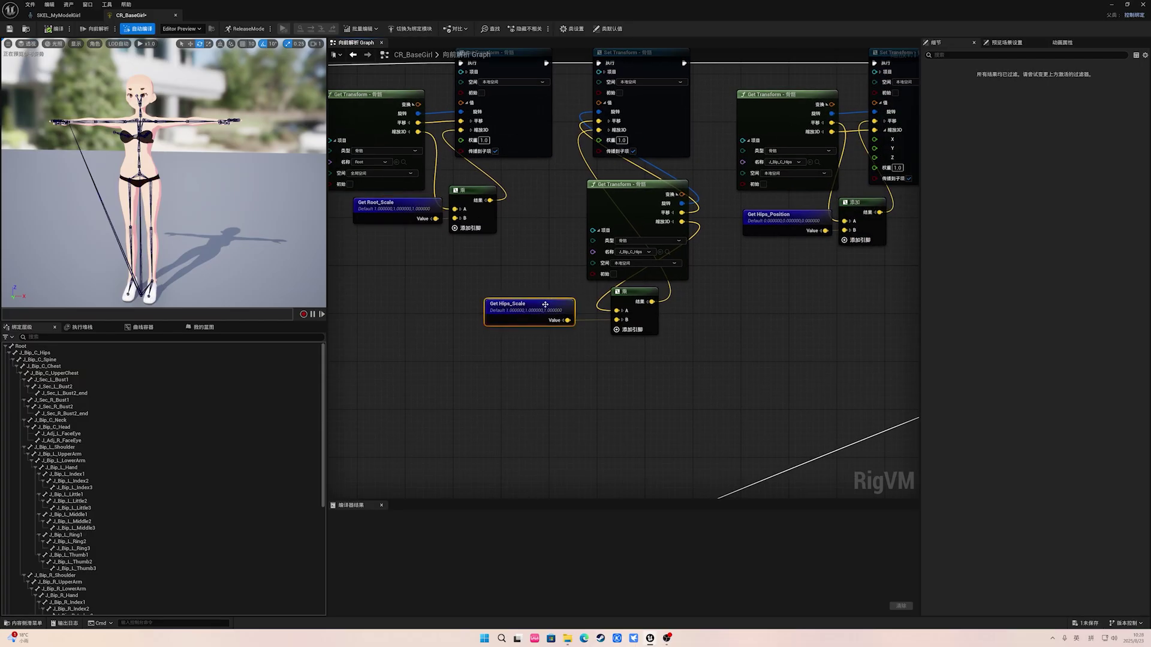
pyautogui.moveTo(642, 287); pyautogui.dragTo(574, 324, button='right')
pyautogui.click(705, 255)
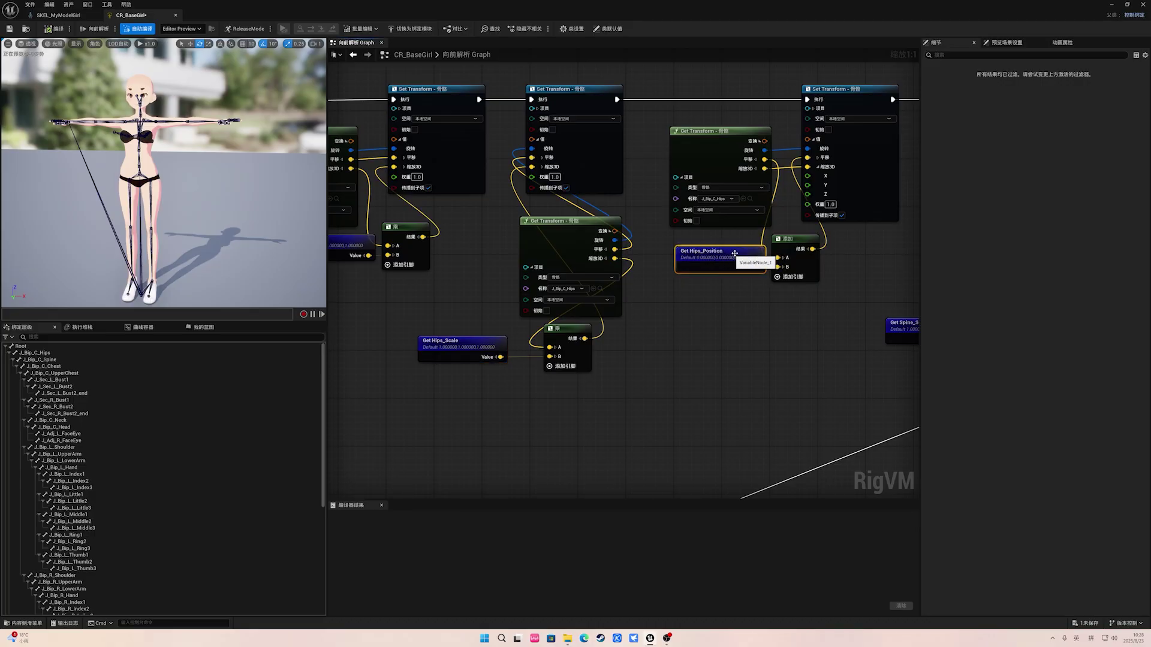
pyautogui.moveTo(849, 263); pyautogui.dragTo(763, 271, button='right')
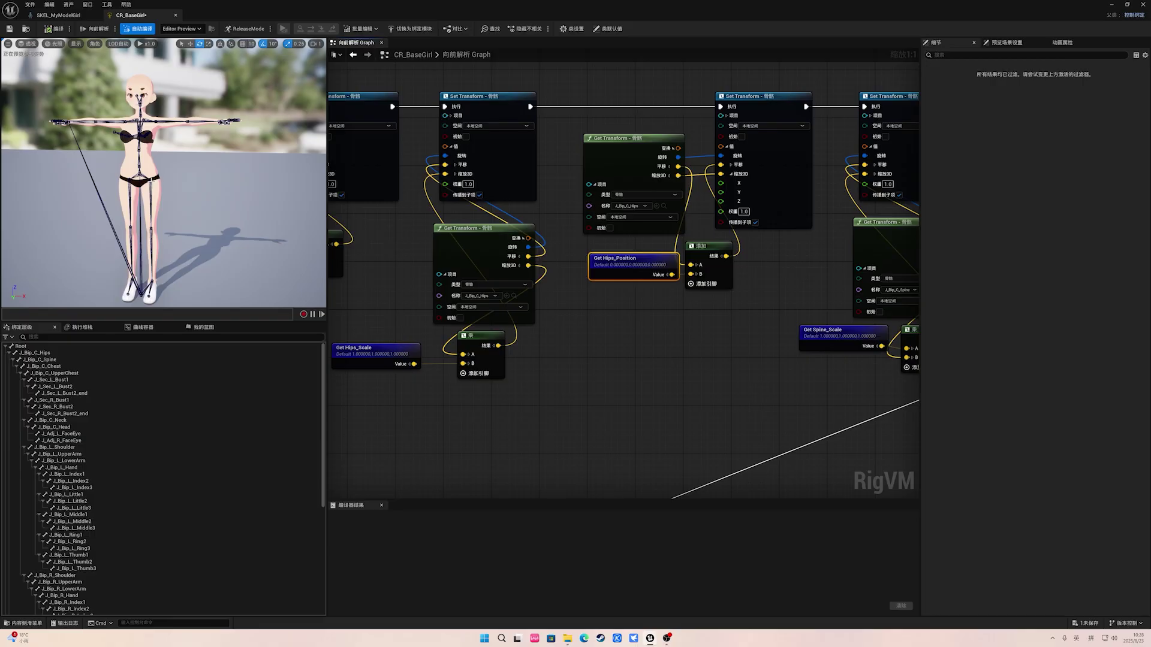
pyautogui.scroll(-2, 160, 267)
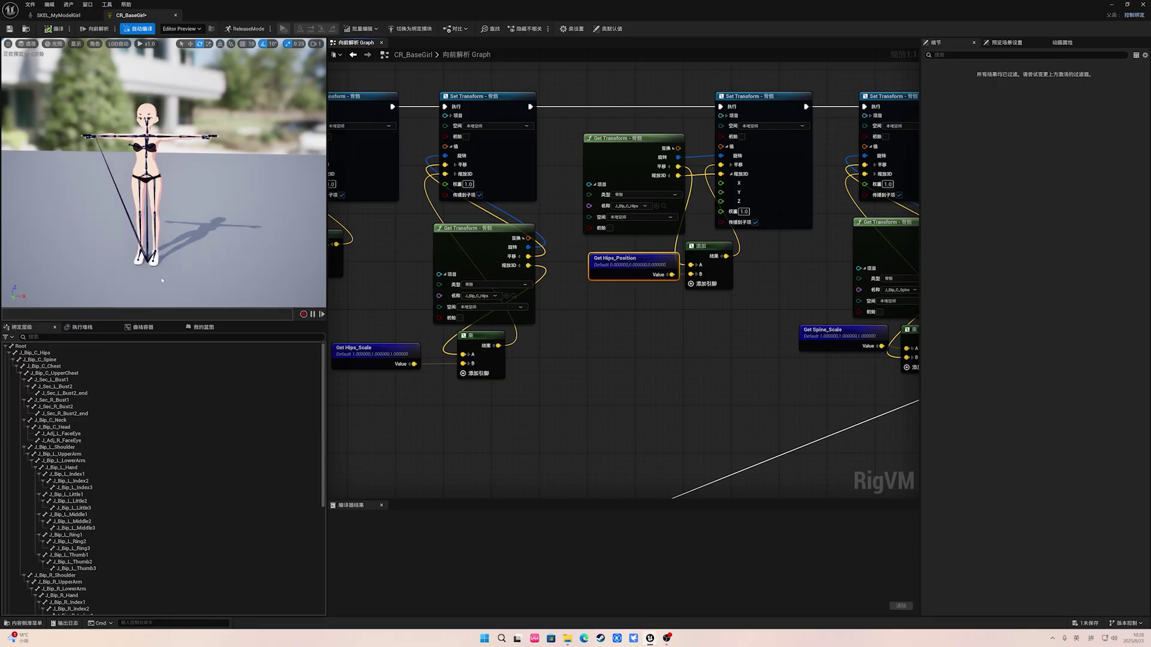
pyautogui.moveTo(703, 277); pyautogui.dragTo(667, 271, button='right')
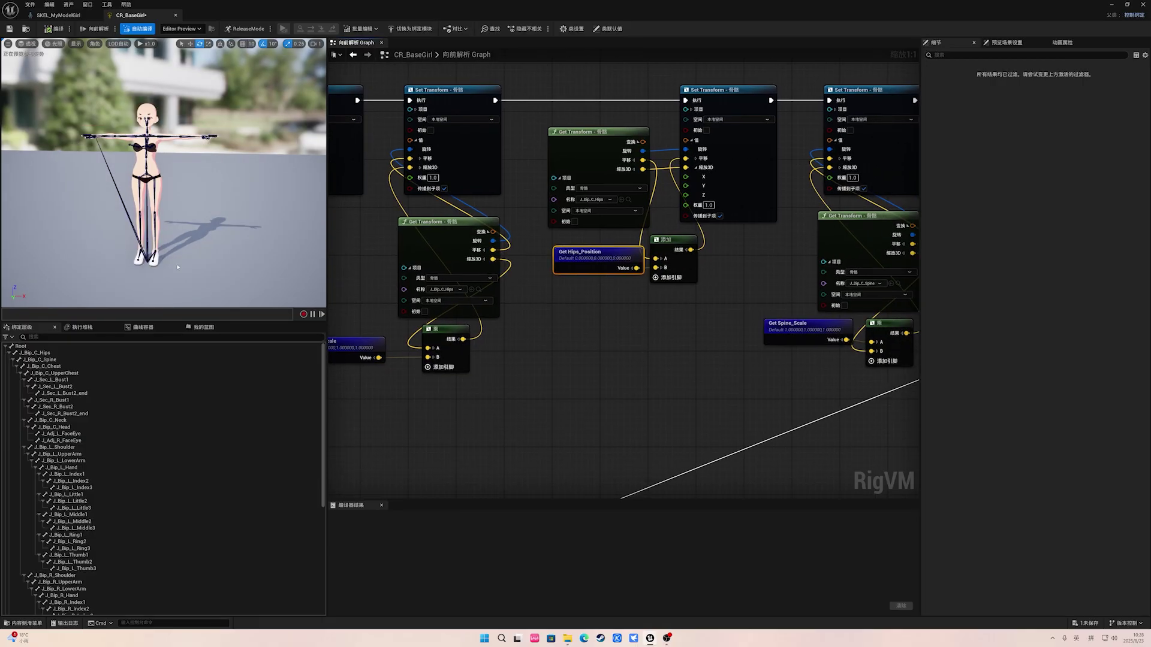
# Step: Select the left upper leg bone and set the UpperLeg_Scale variable's default Z value to 1.2
pyautogui.click(154, 180)
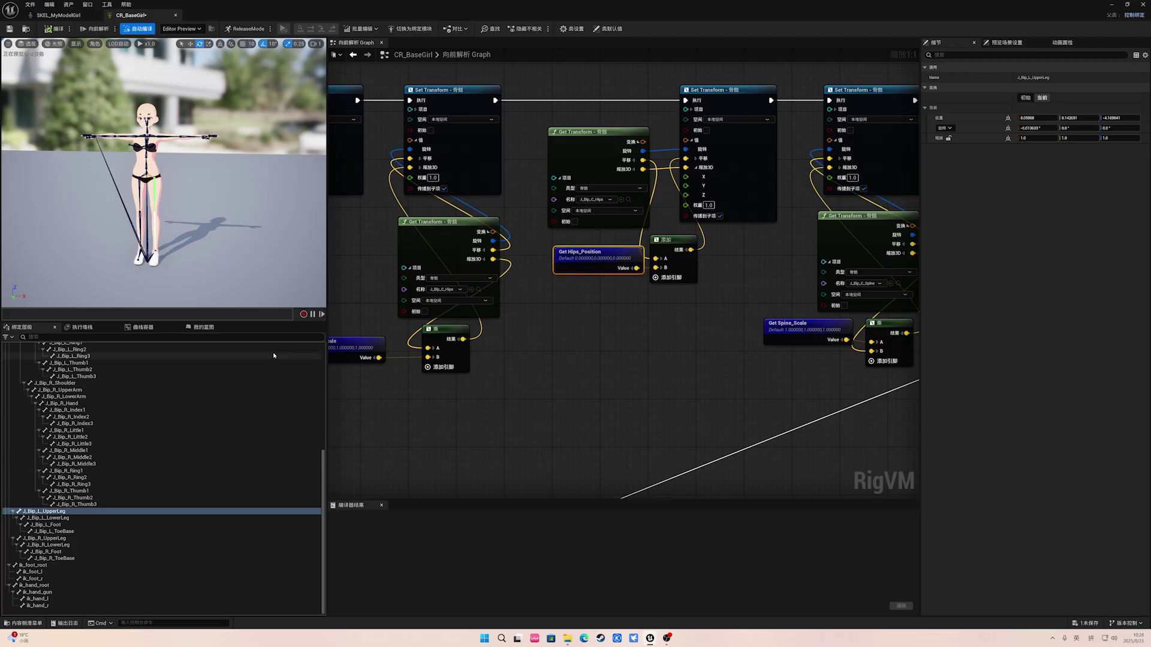
pyautogui.click(207, 330)
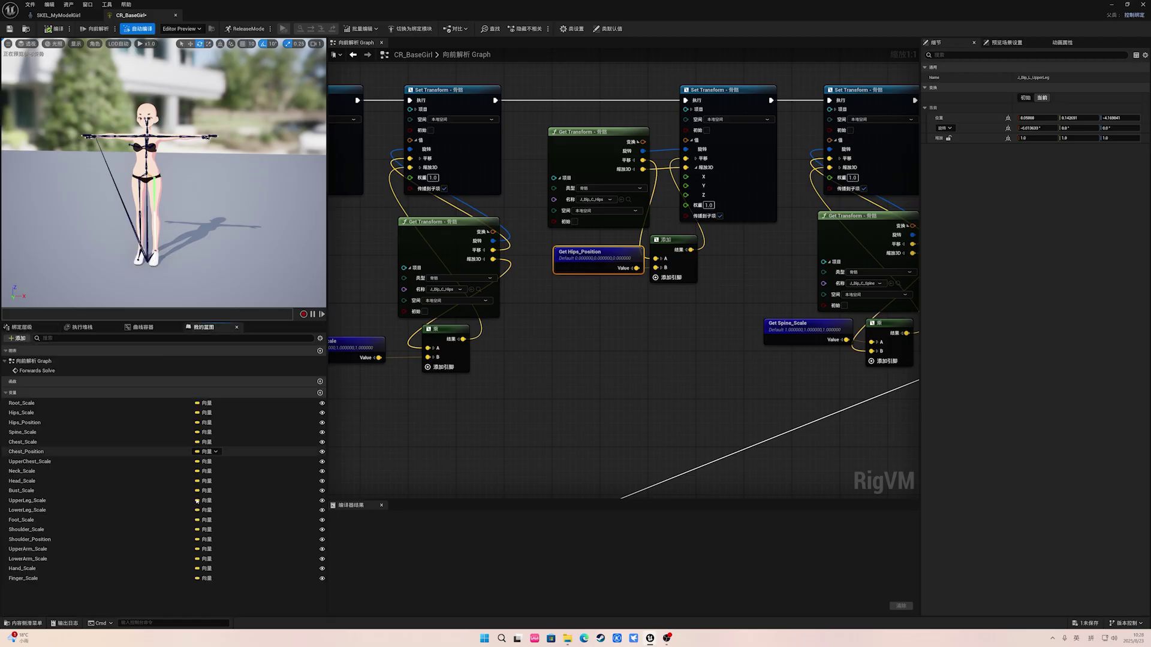
pyautogui.click(53, 502)
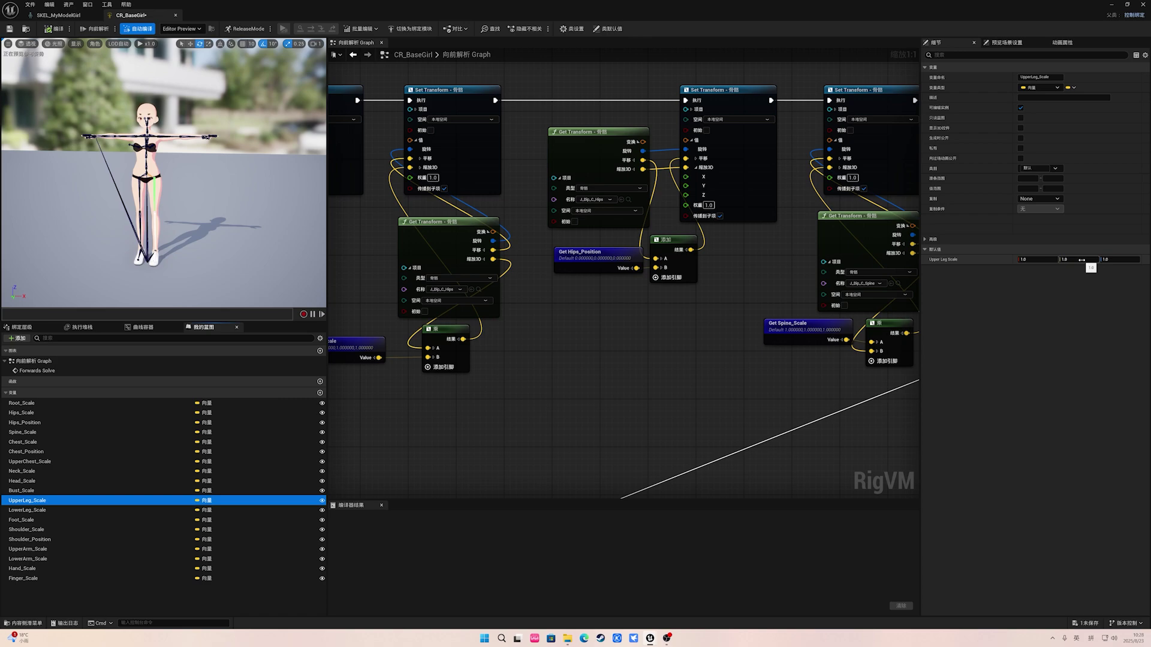
pyautogui.click(1114, 259)
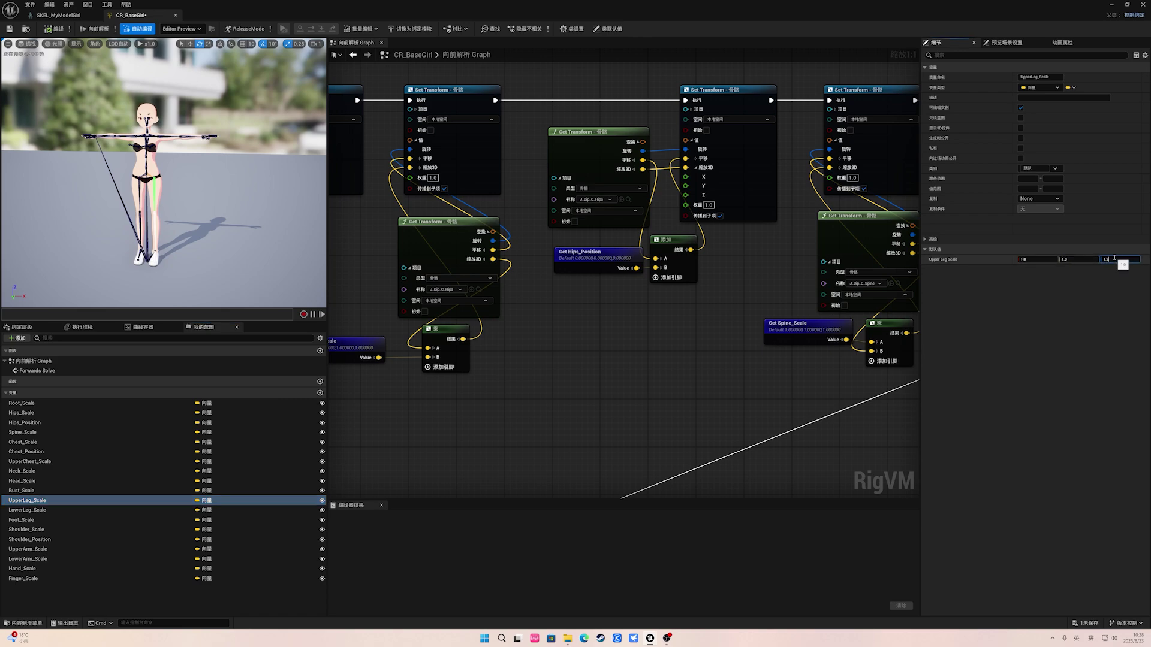
pyautogui.write('1.2')
pyautogui.press('Return')
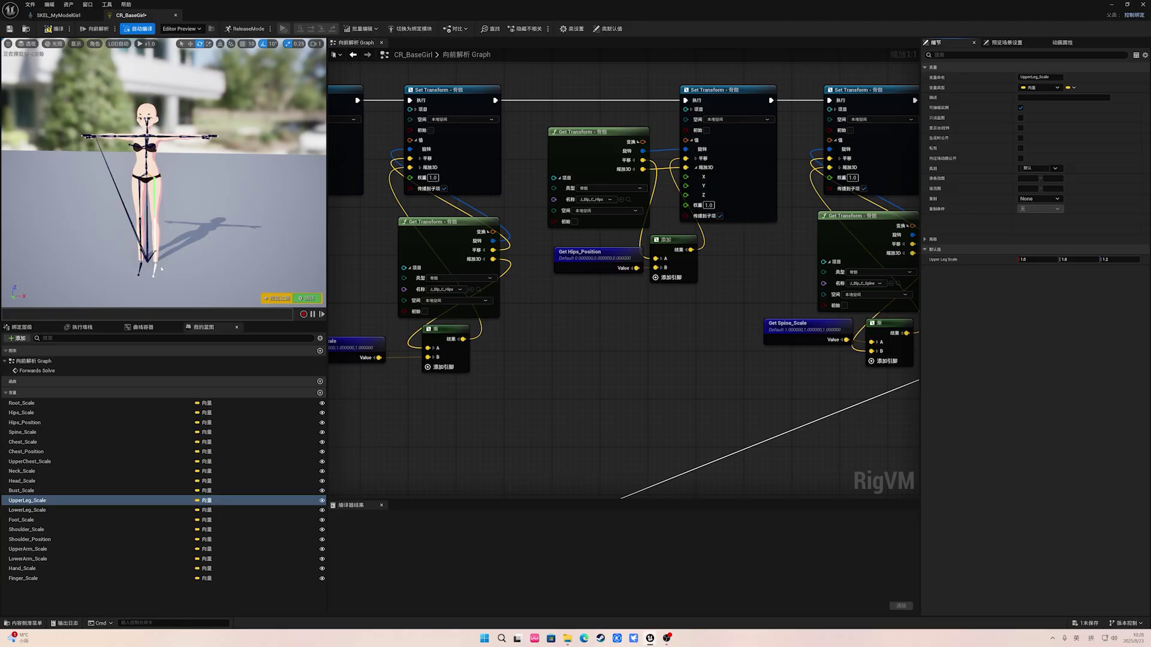
# Step: Select the Hips_Position variable and try a default Z value of 100
pyautogui.click(604, 253)
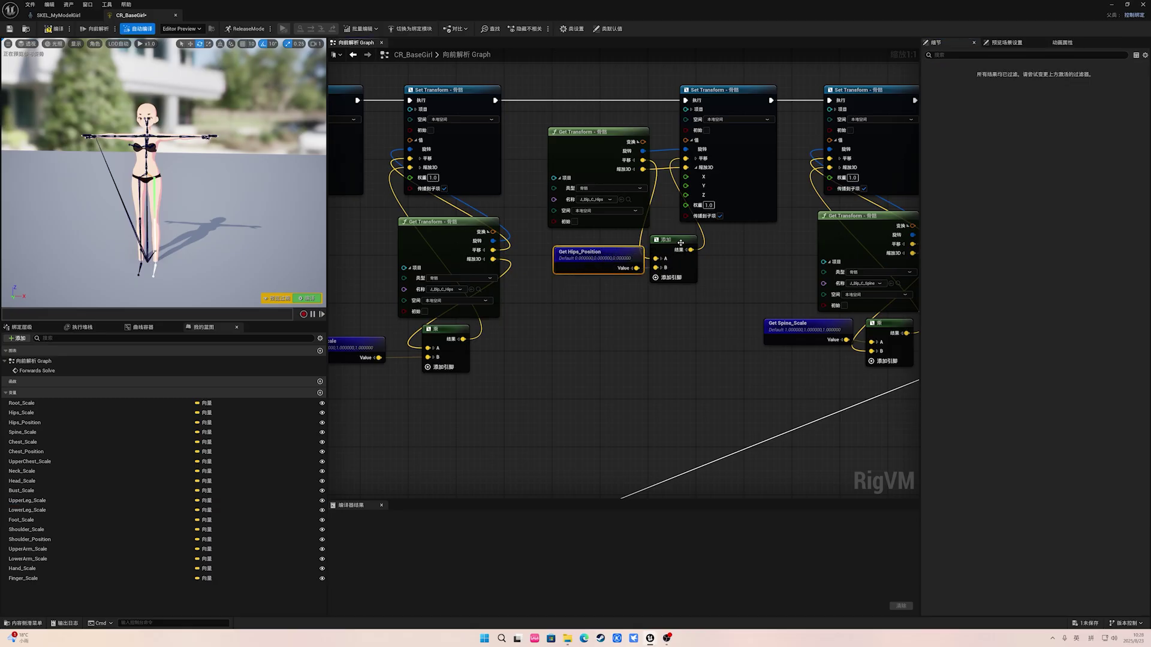
pyautogui.click(62, 422)
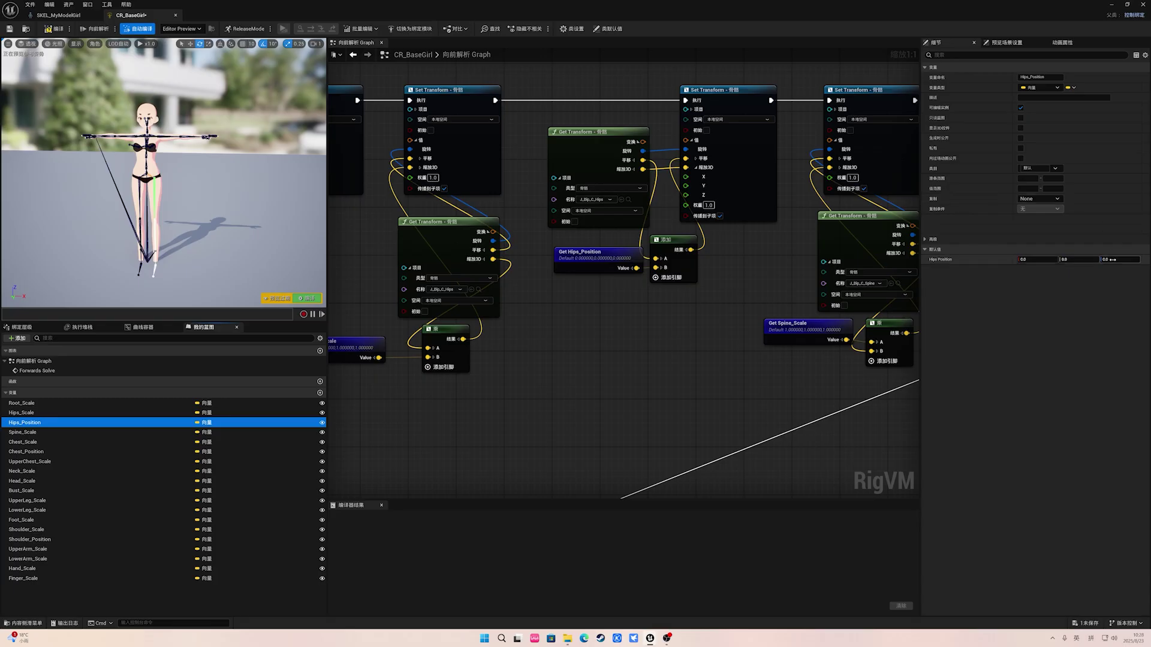
pyautogui.click(1111, 260)
pyautogui.write('1.97')
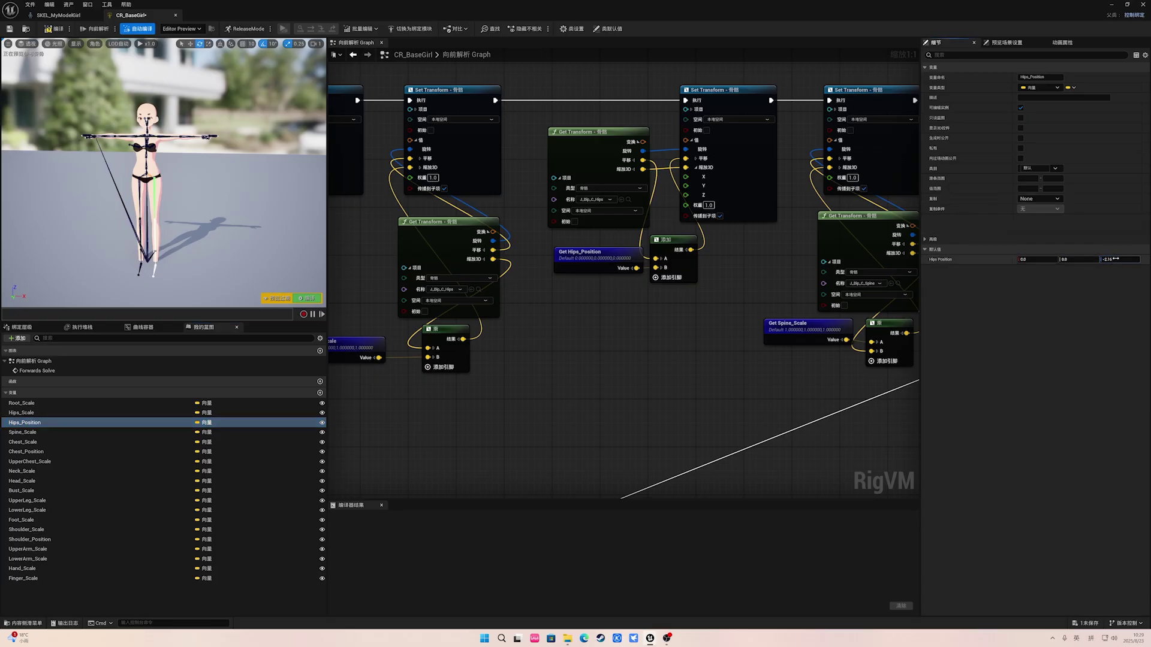
pyautogui.moveTo(1111, 260); pyautogui.dragTo(1097, 260)
pyautogui.click(1109, 260)
pyautogui.write('100')
pyautogui.press('Return')
# Step: Set the Hips_Position variable's default Z value to 20
pyautogui.click(1119, 260)
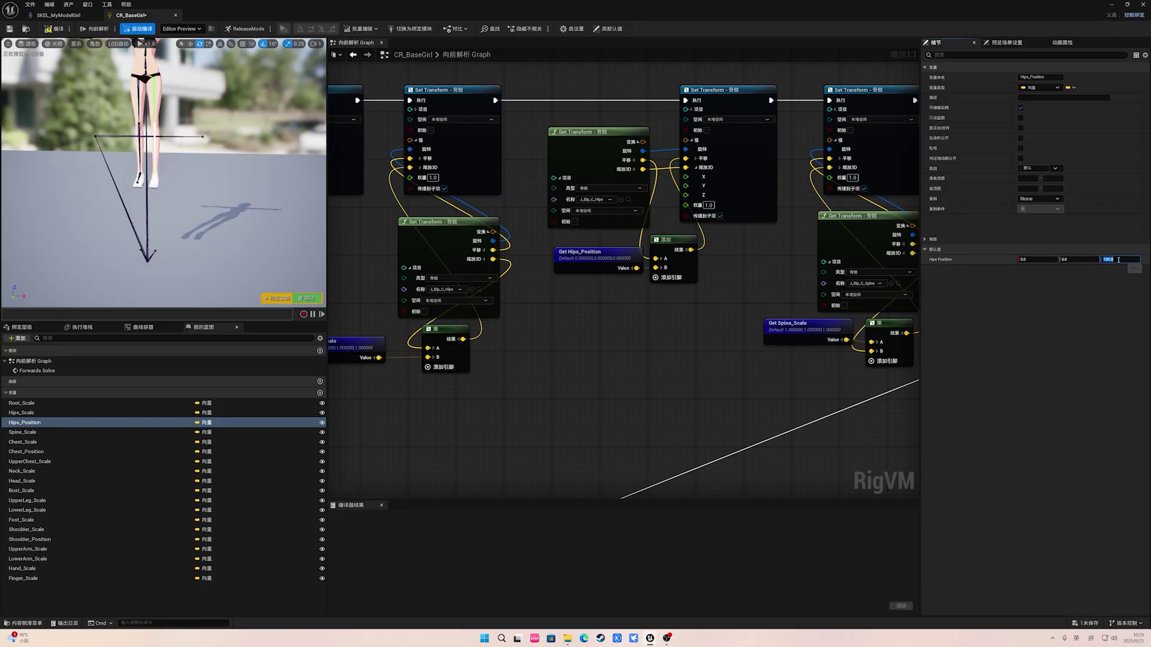
pyautogui.write('20')
pyautogui.press('Return')
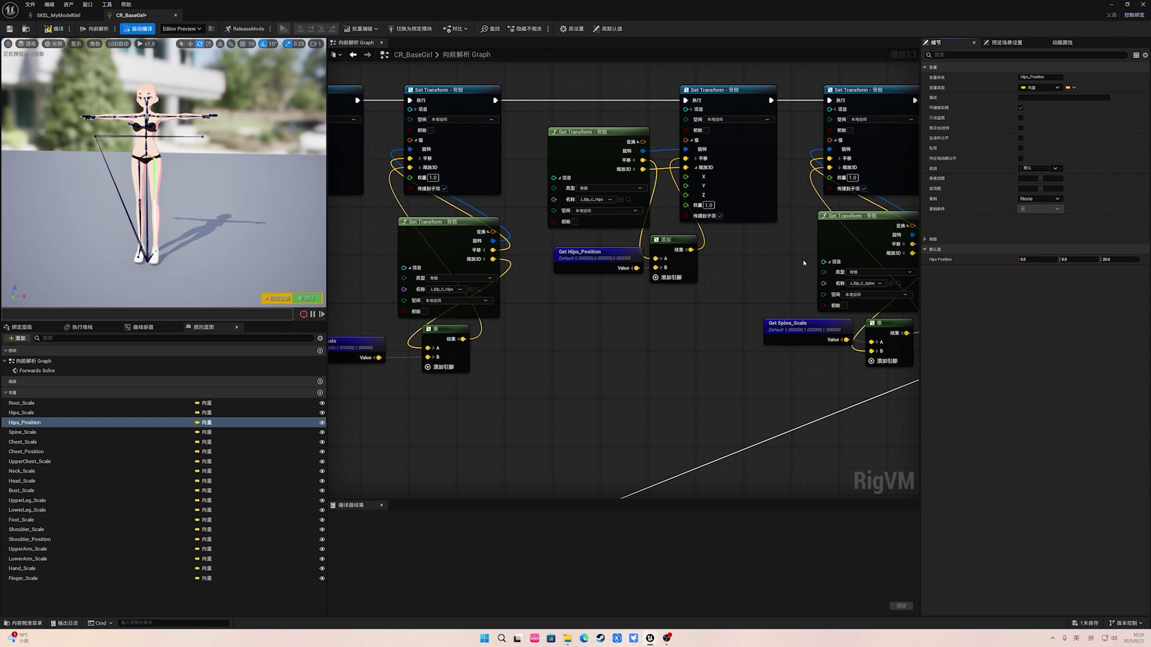
pyautogui.click(1107, 260)
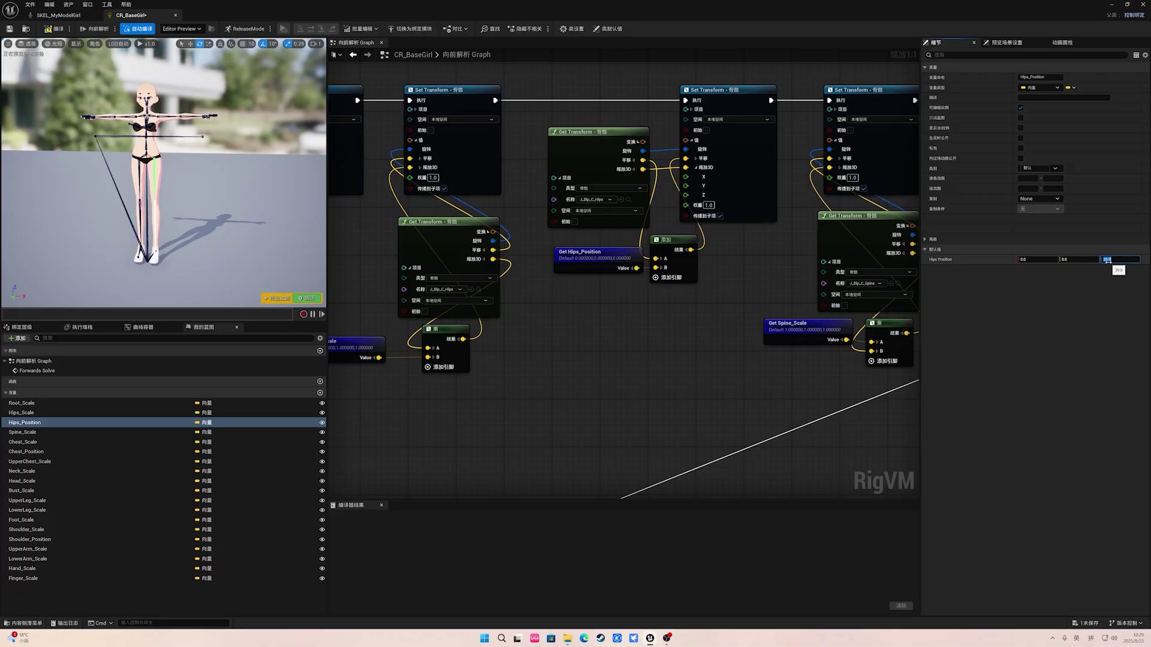
# Step: Examine the rest of the Spine row, covering the spine, chest, upper chest, neck and head variable nodes, and select the whole row
pyautogui.moveTo(717, 257); pyautogui.dragTo(462, 212, button='right')
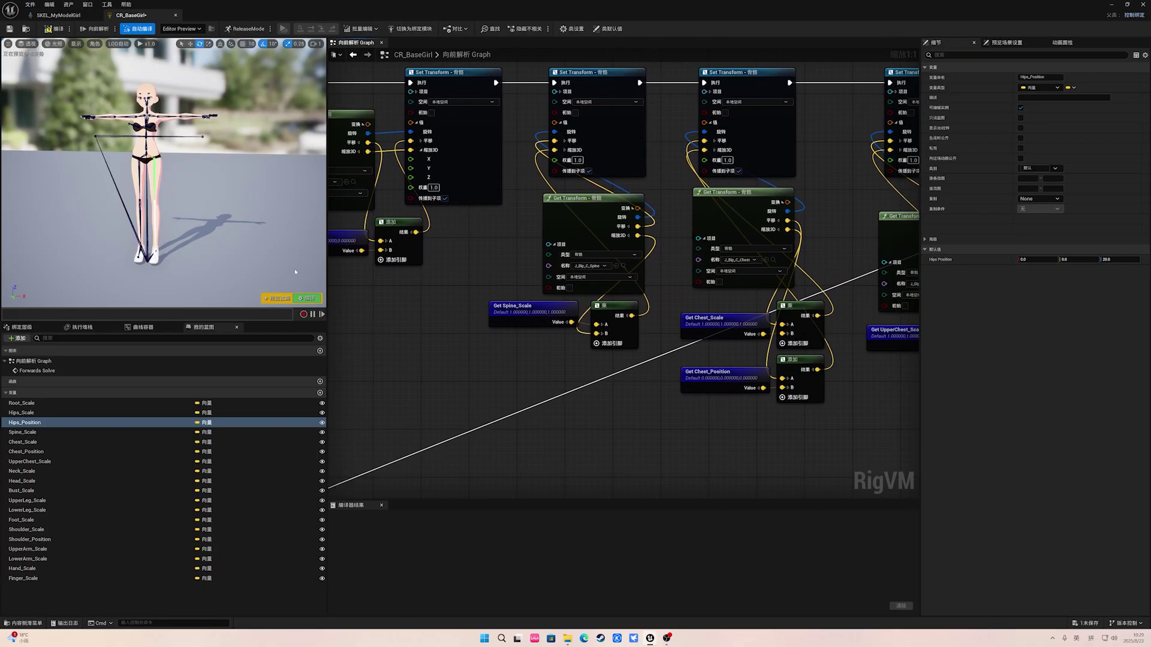
pyautogui.click(523, 306)
pyautogui.moveTo(685, 378); pyautogui.dragTo(572, 342, button='right')
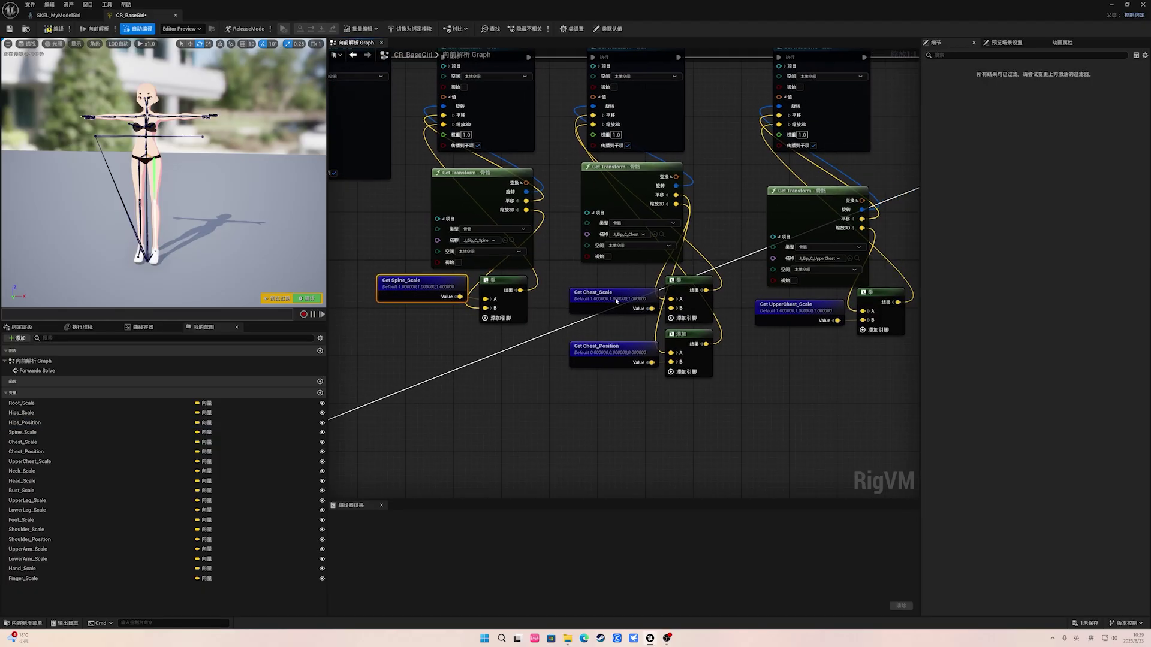
pyautogui.click(616, 300)
pyautogui.moveTo(793, 324); pyautogui.dragTo(587, 348, button='right')
pyautogui.click(588, 328)
pyautogui.moveTo(700, 406); pyautogui.dragTo(588, 381, button='right')
pyautogui.click(642, 345)
pyautogui.moveTo(717, 385); pyautogui.dragTo(536, 414, button='right')
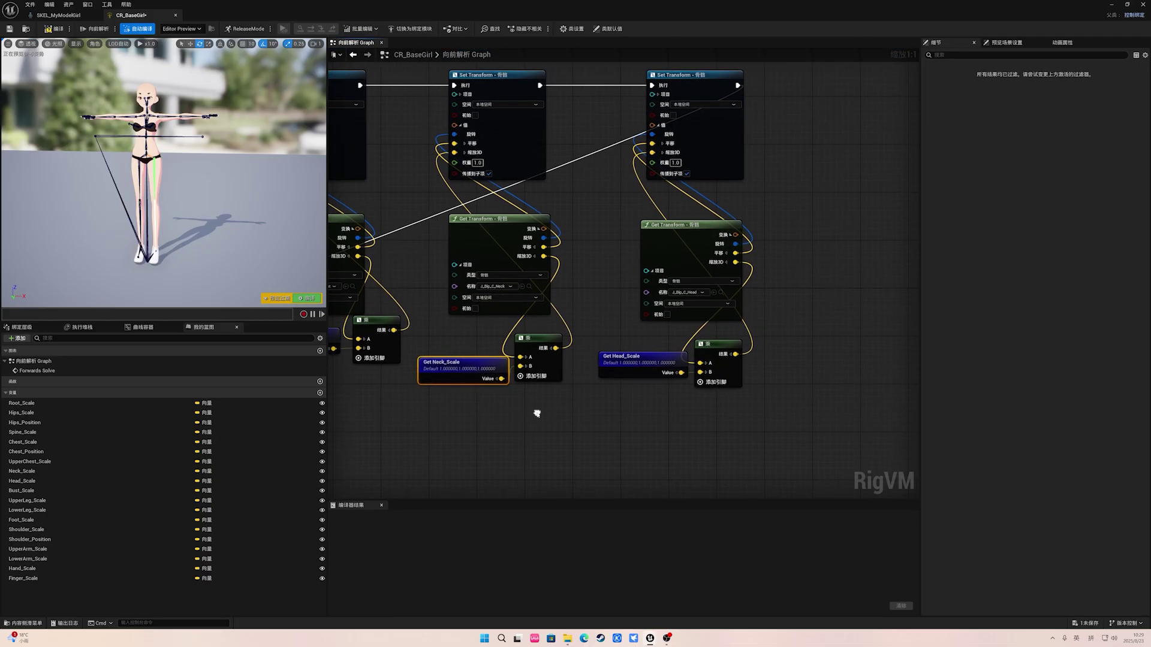
pyautogui.click(656, 357)
pyautogui.scroll(-6, 656, 359)
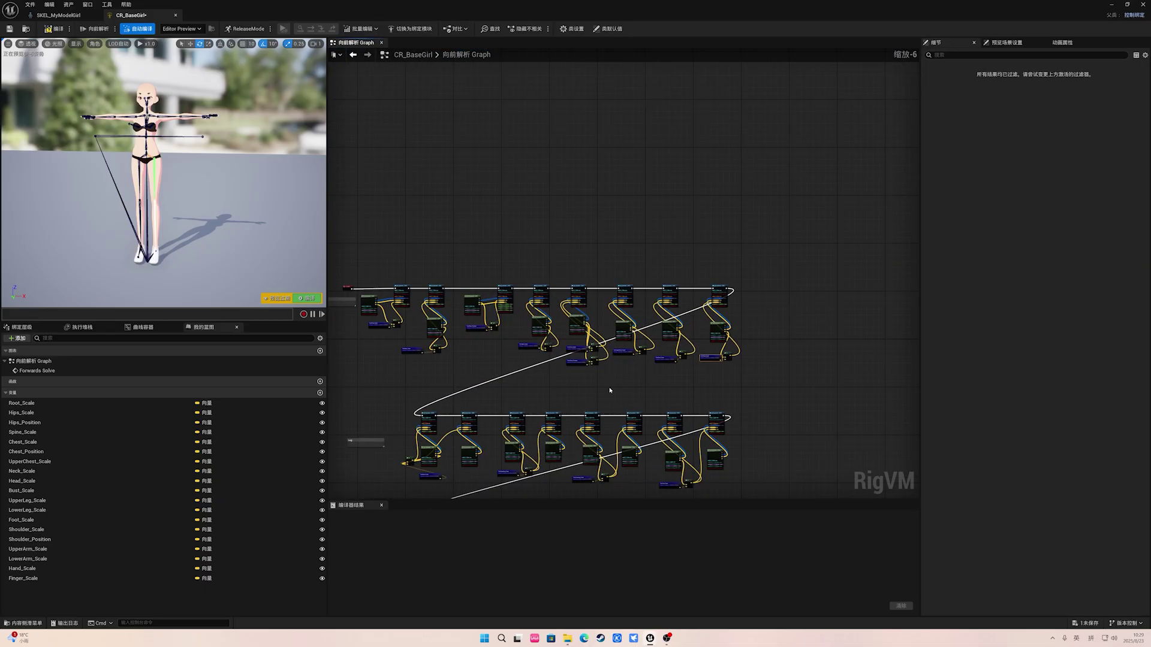
pyautogui.moveTo(611, 385); pyautogui.dragTo(676, 302, button='right')
pyautogui.moveTo(408, 175); pyautogui.dragTo(804, 286)
pyautogui.moveTo(512, 286); pyautogui.dragTo(566, 260, button='right')
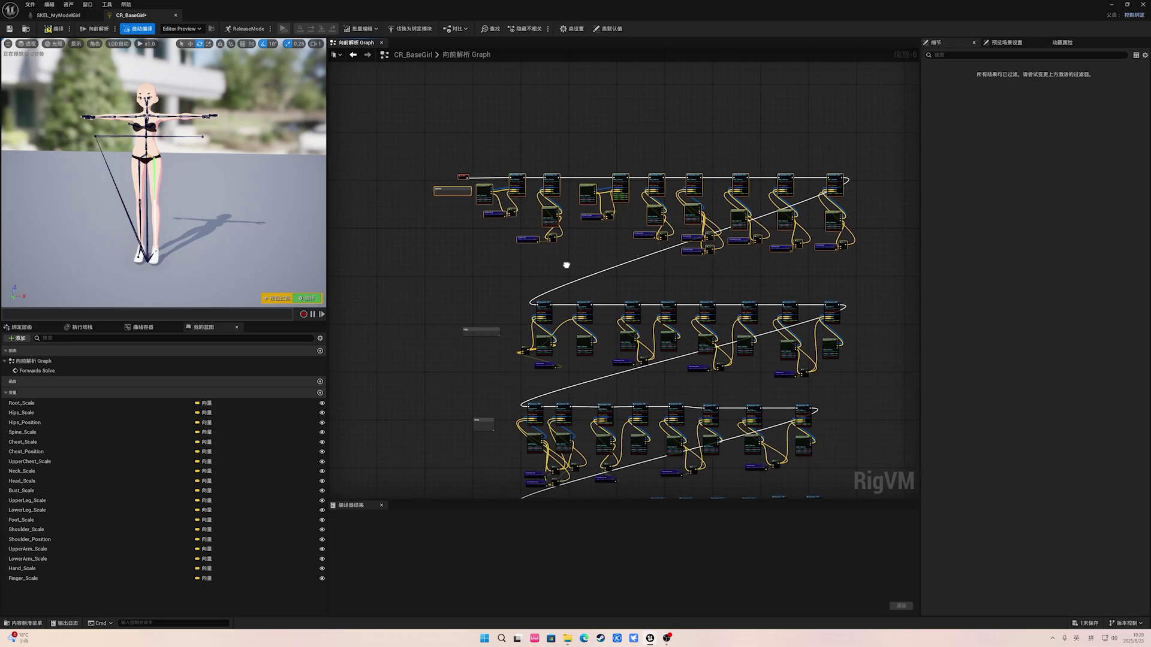
# Step: Examine the Leg row's Bust_Scale, UpperLeg_Scale, LowerLeg_Scale and Foot_Scale nodes and their shared Multiply connections
pyautogui.scroll(4, 565, 260)
pyautogui.moveTo(540, 349); pyautogui.dragTo(510, 200, button='right')
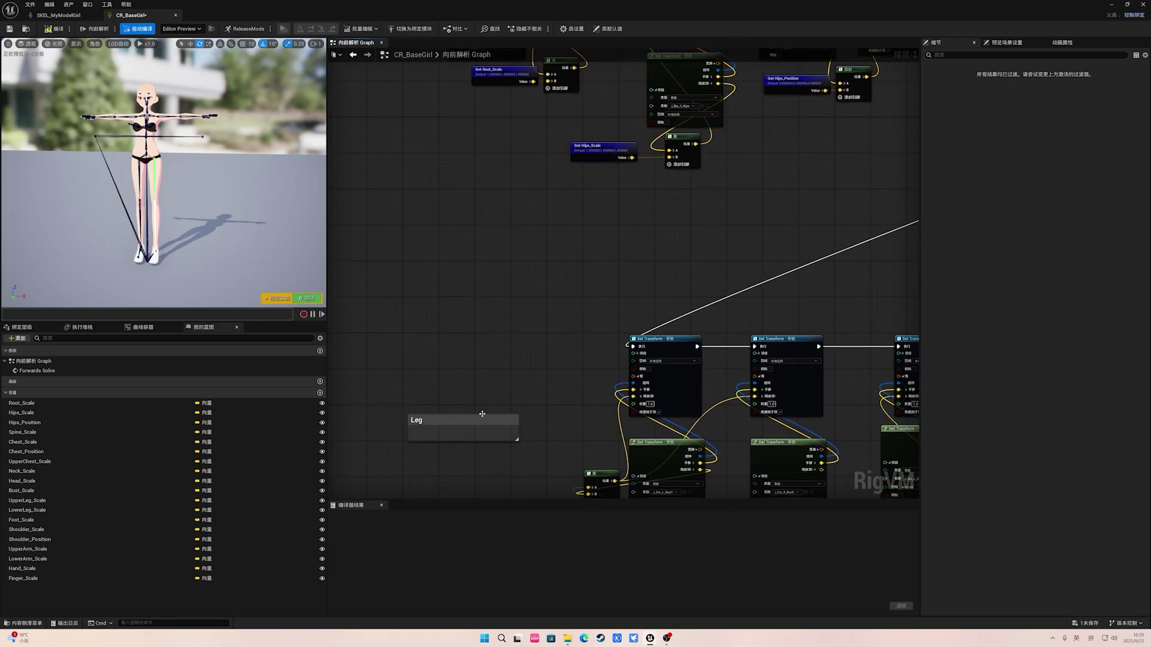
pyautogui.moveTo(514, 402); pyautogui.dragTo(503, 338, button='right')
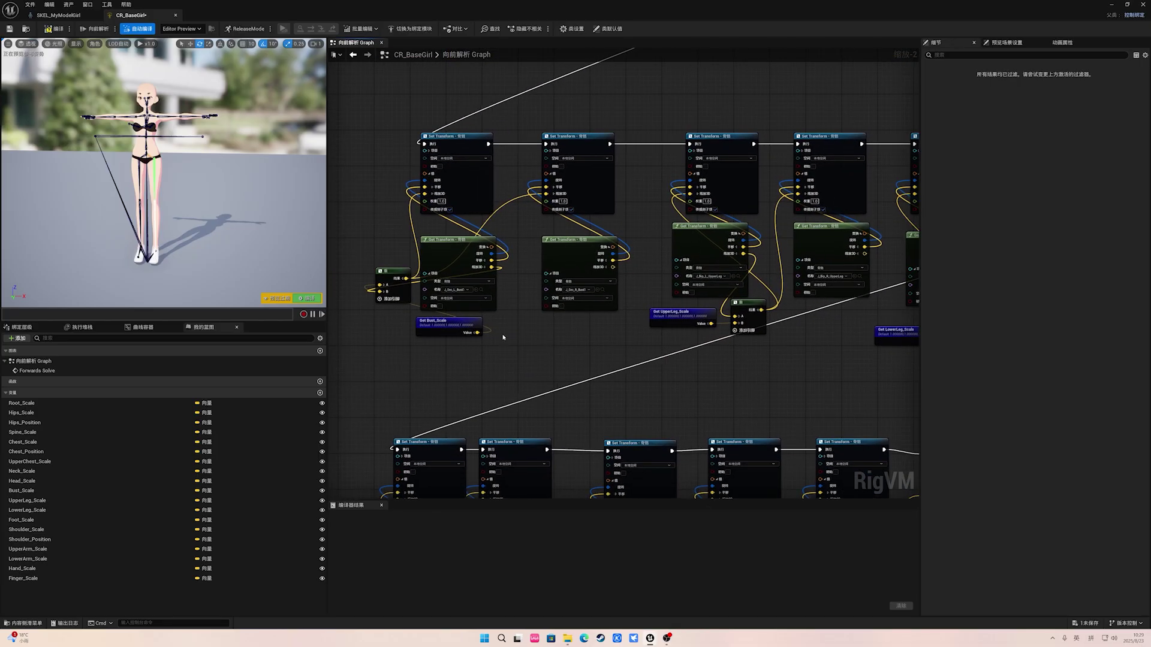
pyautogui.click(457, 320)
pyautogui.moveTo(732, 336); pyautogui.dragTo(520, 297, button='right')
pyautogui.scroll(-1, 708, 332)
pyautogui.click(521, 297)
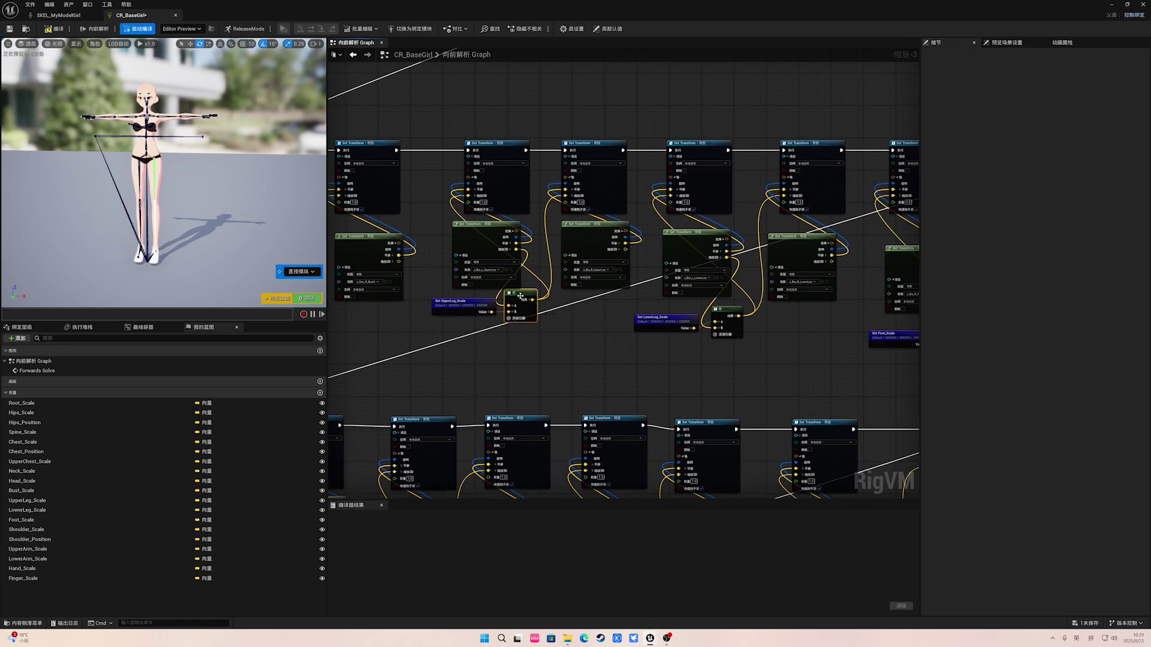
pyautogui.moveTo(729, 310); pyautogui.dragTo(425, 306, button='right')
pyautogui.click(542, 307)
pyautogui.click(575, 335)
pyautogui.moveTo(575, 335); pyautogui.dragTo(634, 338, button='right')
pyautogui.scroll(-4, 634, 339)
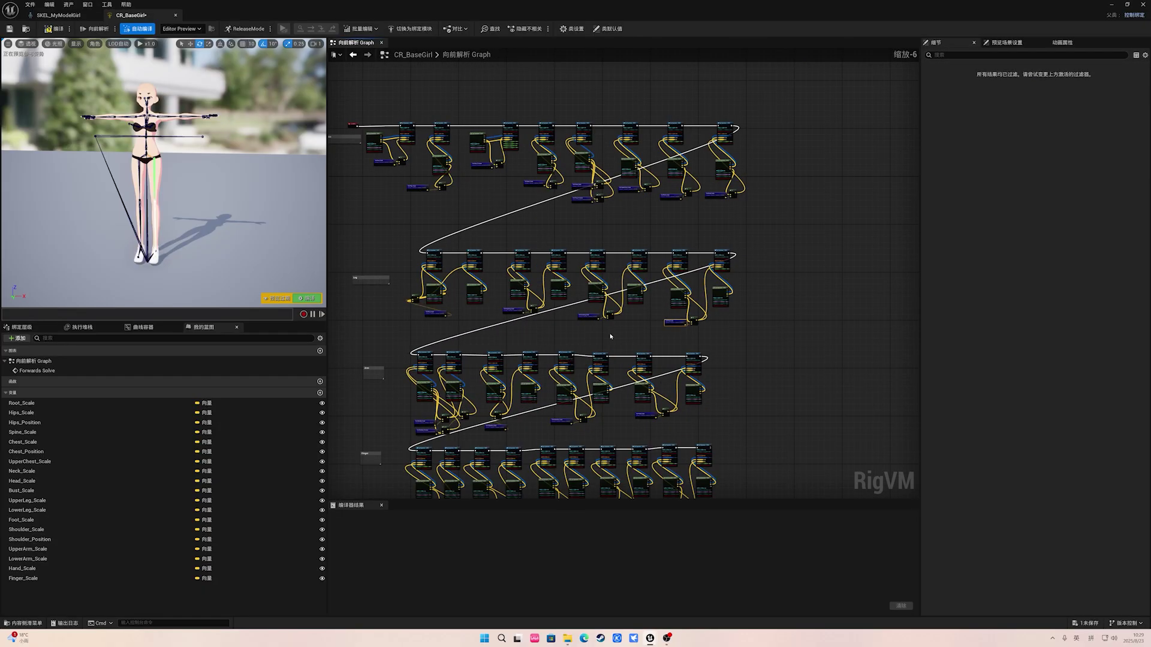
# Step: Examine the shoulder, upper arm, lower arm and hand variable nodes in the third row, and the Finger row's Finger_Scale node
pyautogui.moveTo(581, 301); pyautogui.dragTo(620, 256, button='right')
pyautogui.scroll(4, 513, 360)
pyautogui.moveTo(512, 359); pyautogui.dragTo(432, 270, button='right')
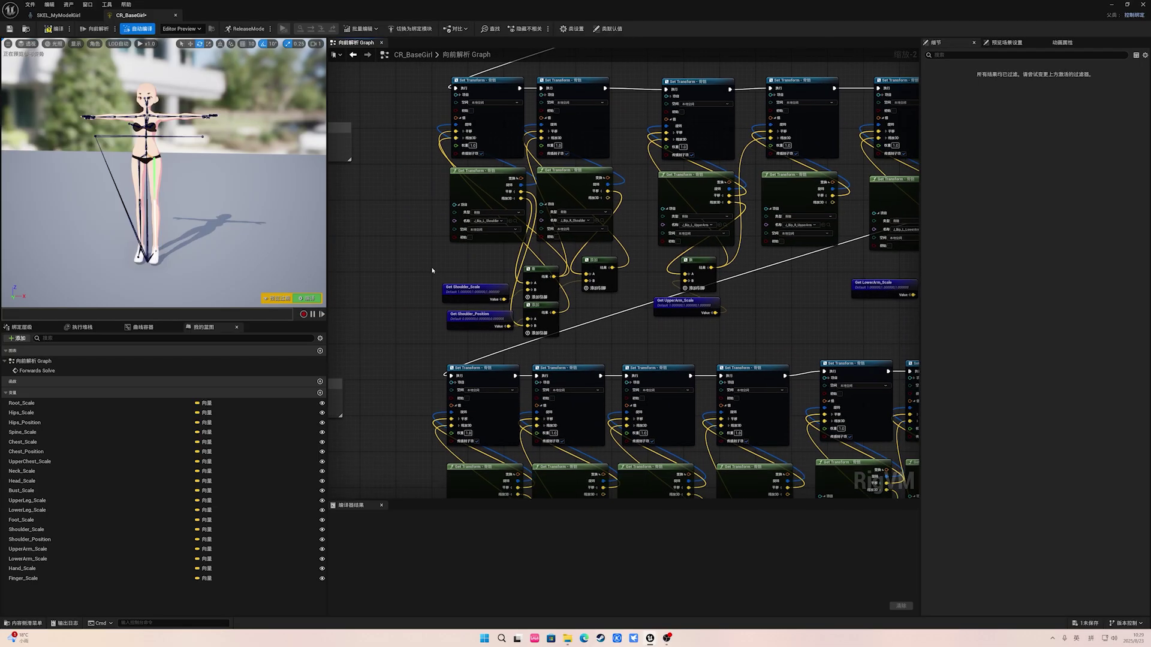
pyautogui.click(491, 290)
pyautogui.moveTo(766, 317); pyautogui.dragTo(559, 332, button='right')
pyautogui.click(477, 315)
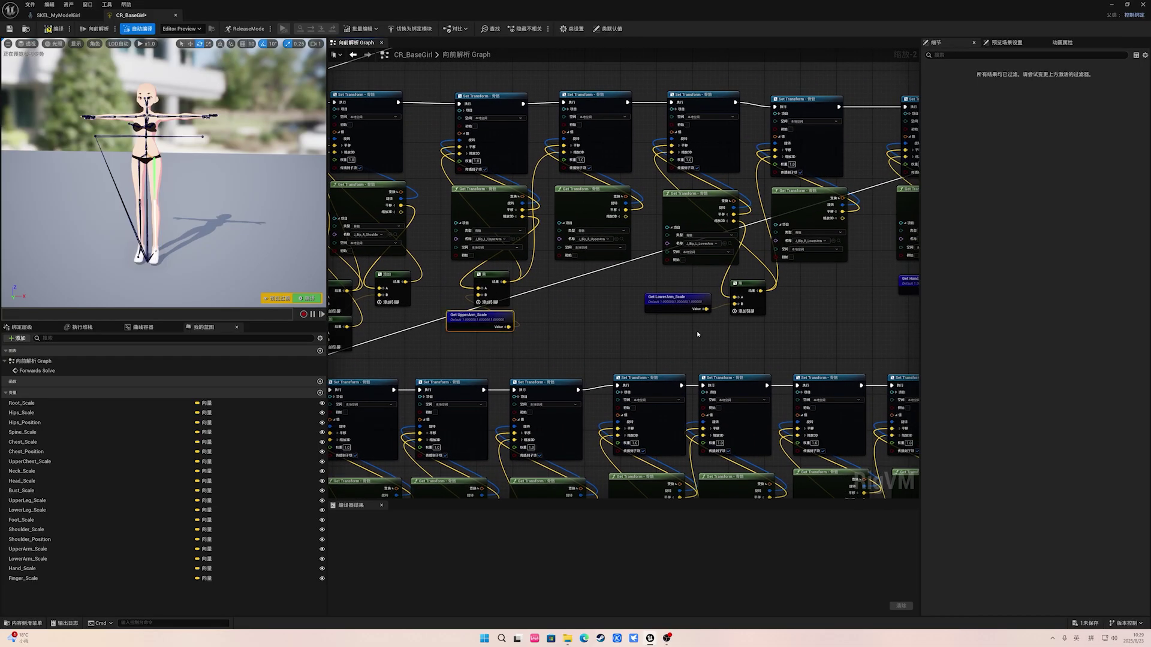
pyautogui.moveTo(698, 334); pyautogui.dragTo(509, 346, button='right')
pyautogui.moveTo(713, 290); pyautogui.dragTo(551, 320, button='right')
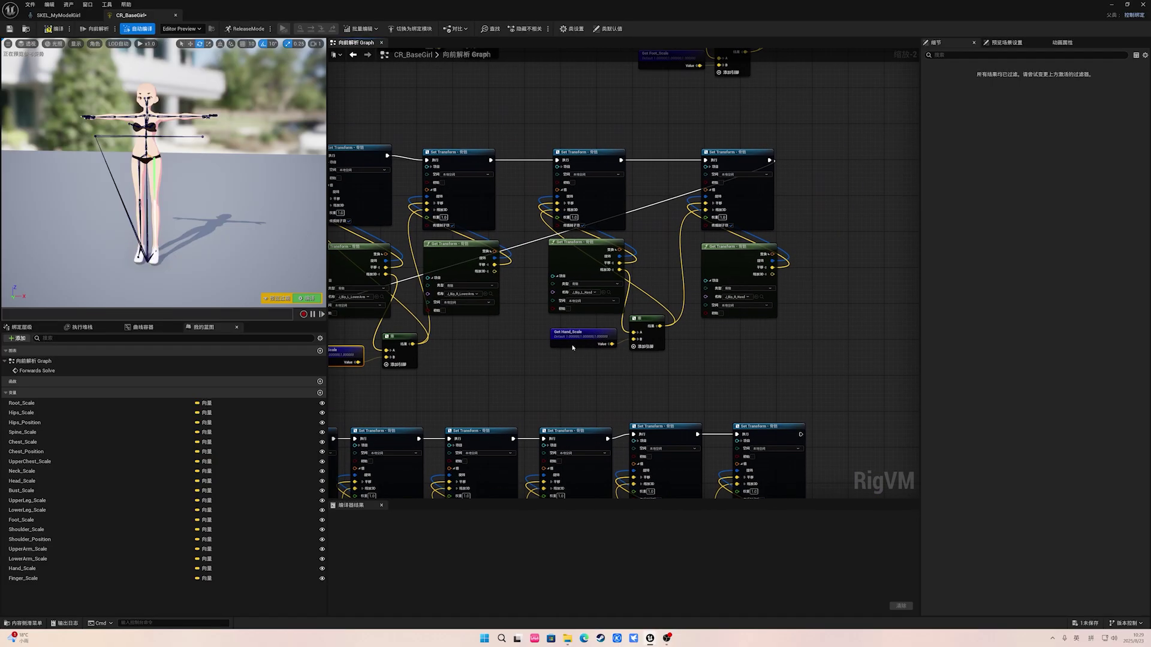
pyautogui.click(553, 331)
pyautogui.scroll(-4, 541, 352)
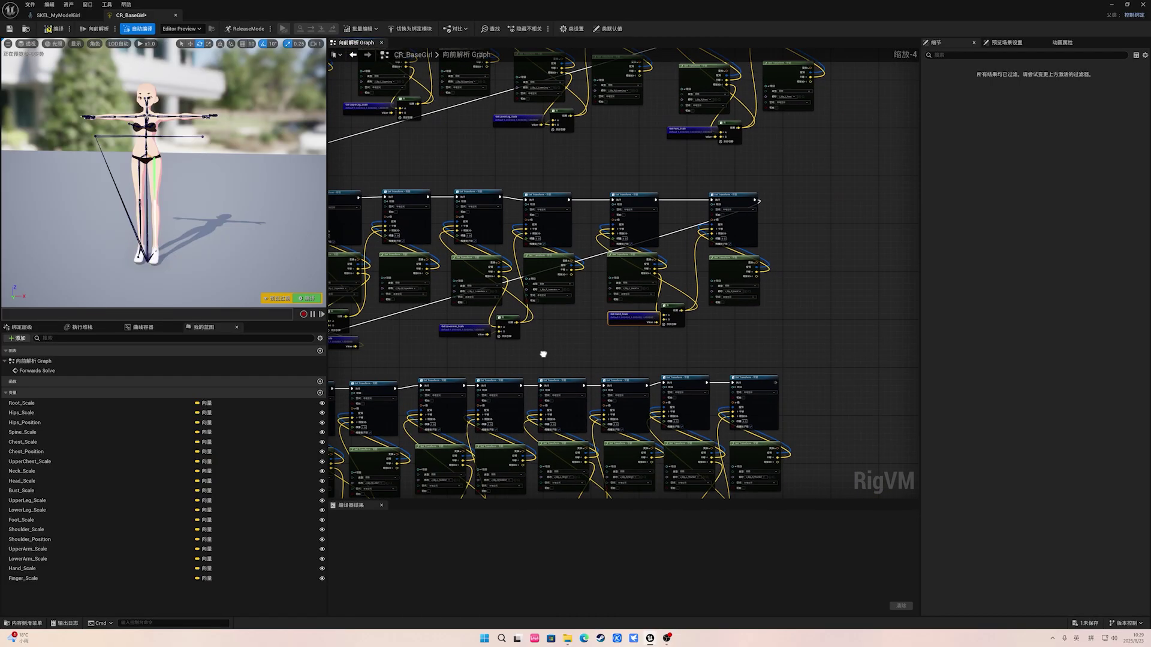
pyautogui.scroll(4, 482, 255)
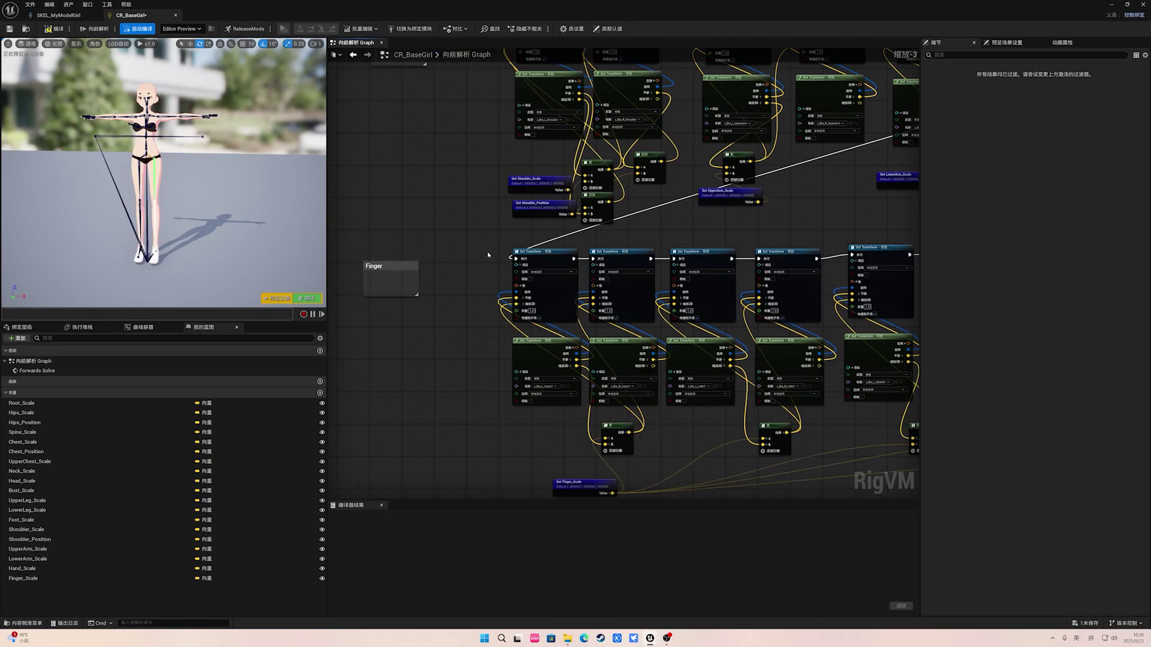
# Step: Examine the Finger row's shared Finger_Scale connections and the overall layout of the four linked bone rows
pyautogui.scroll(3, 483, 298)
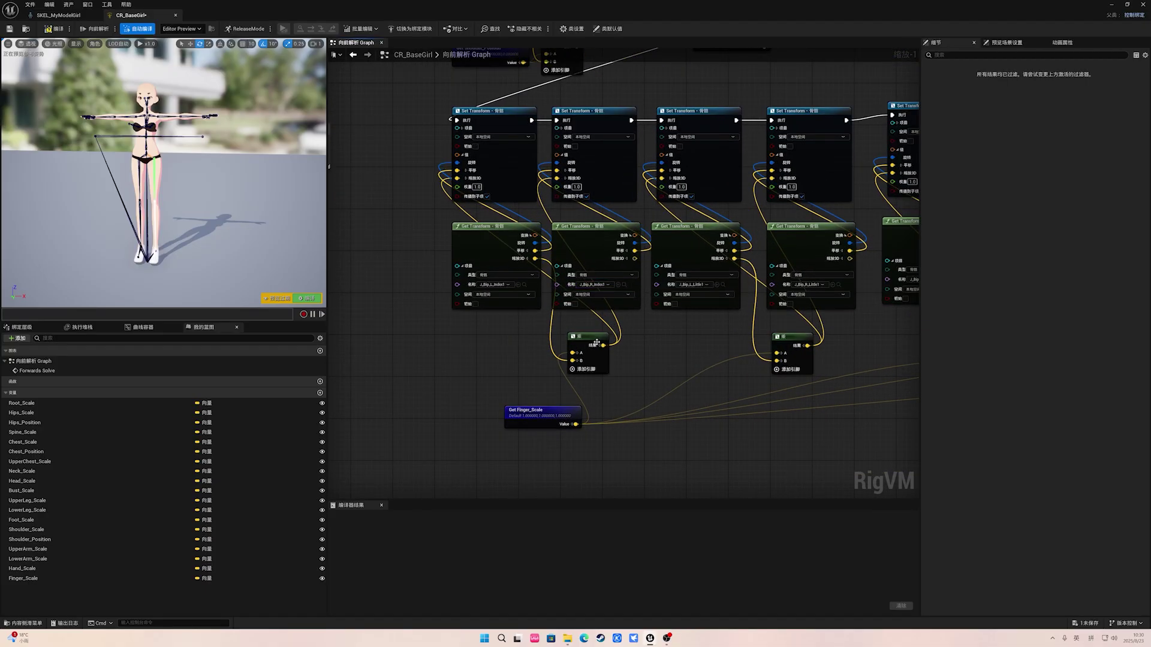
pyautogui.moveTo(672, 347); pyautogui.dragTo(511, 302, button='right')
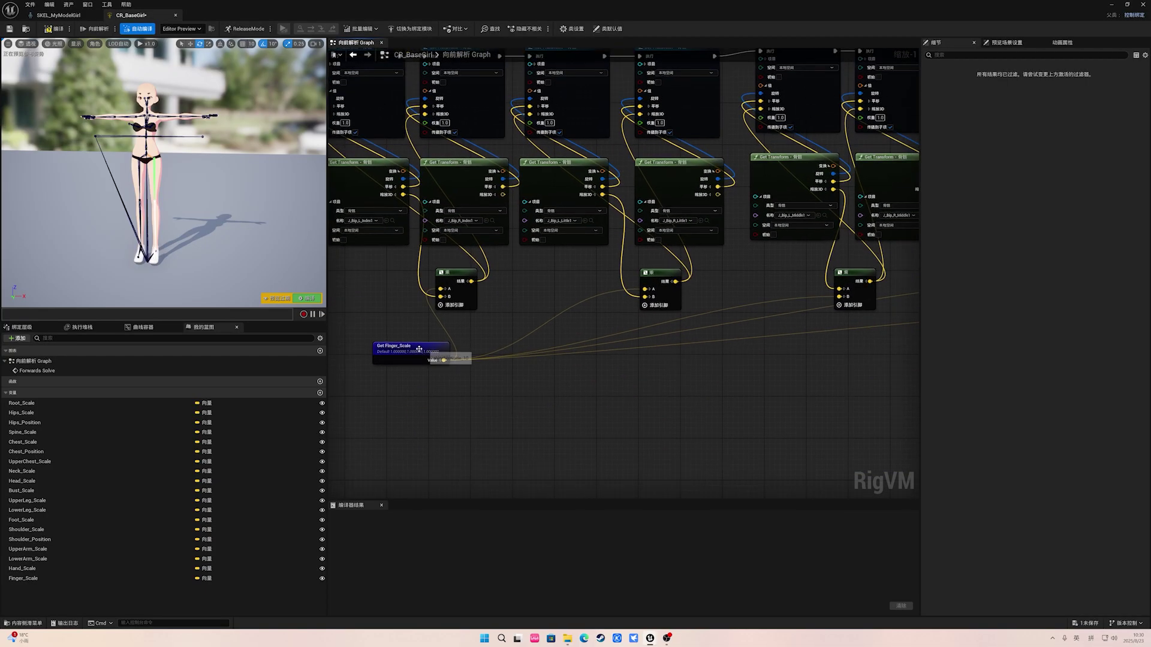
pyautogui.click(416, 349)
pyautogui.moveTo(450, 323); pyautogui.dragTo(499, 406, button='right')
pyautogui.scroll(-5, 561, 276)
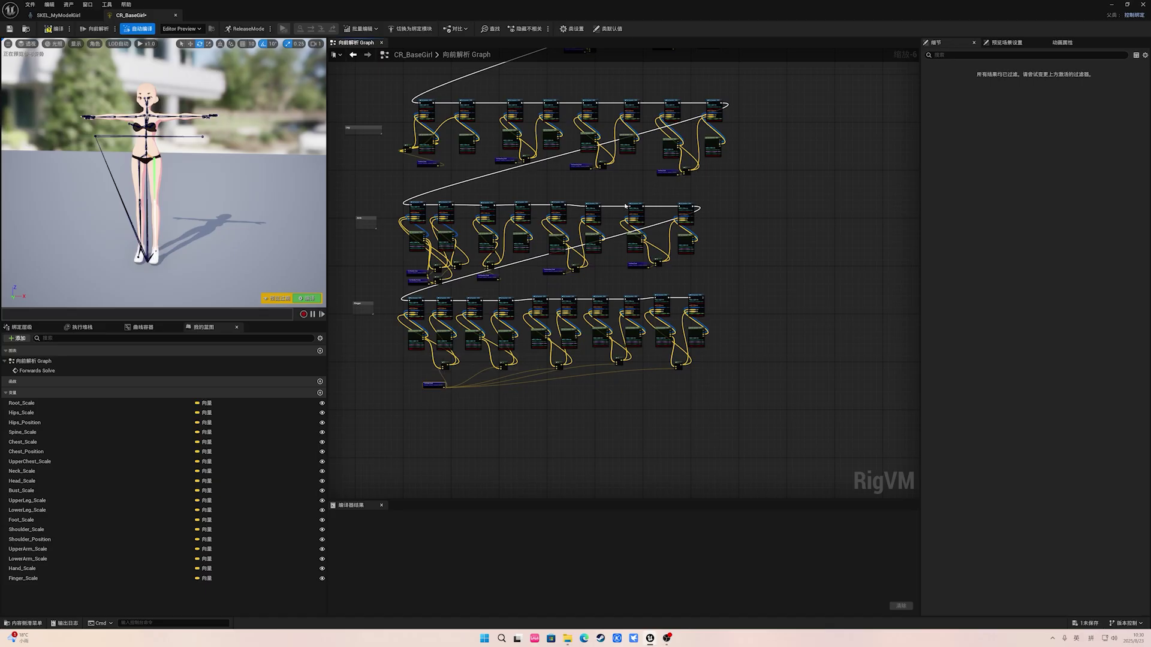
pyautogui.moveTo(711, 194); pyautogui.dragTo(723, 289, button='right')
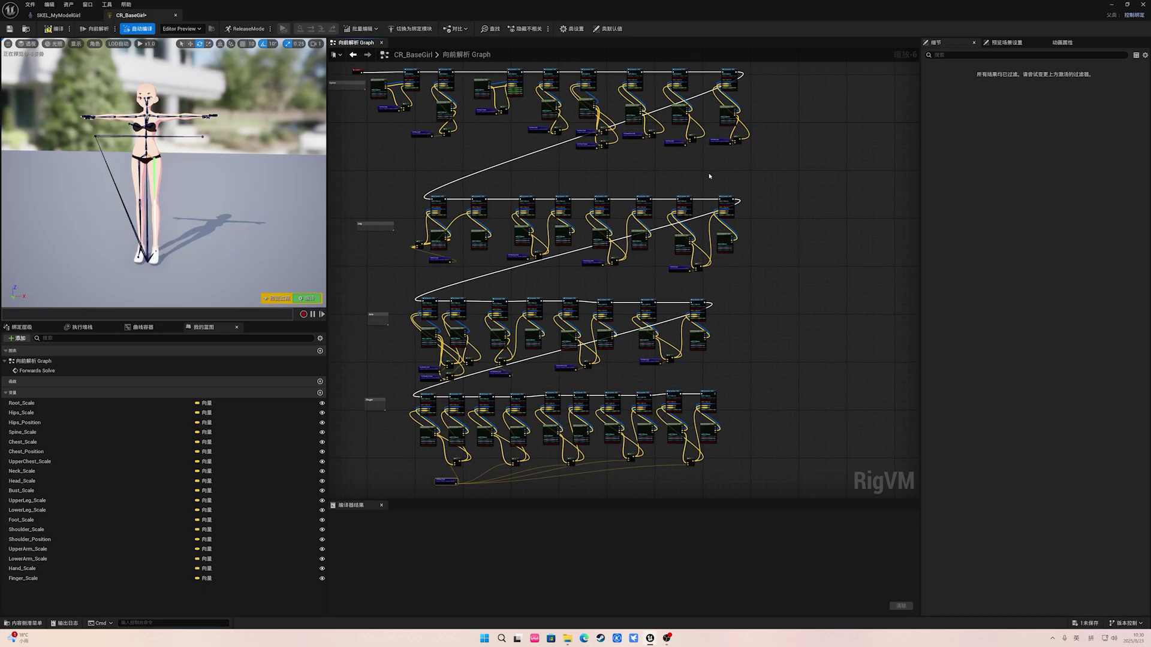
pyautogui.moveTo(709, 176); pyautogui.dragTo(747, 219, button='right')
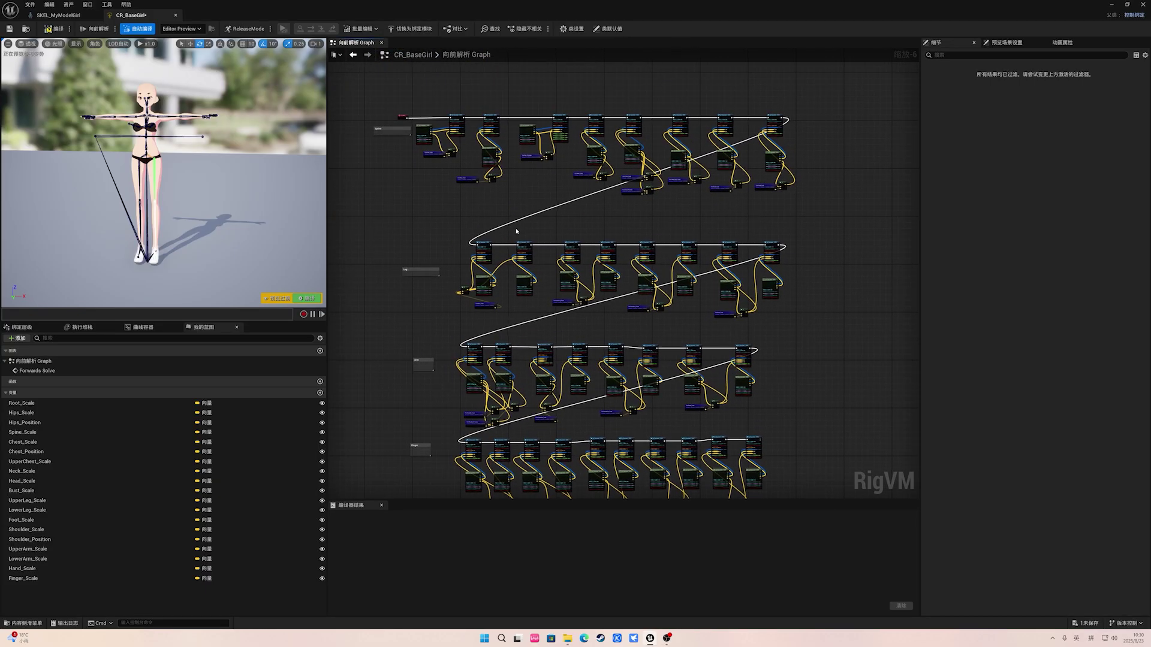
pyautogui.moveTo(552, 205); pyautogui.dragTo(541, 174, button='right')
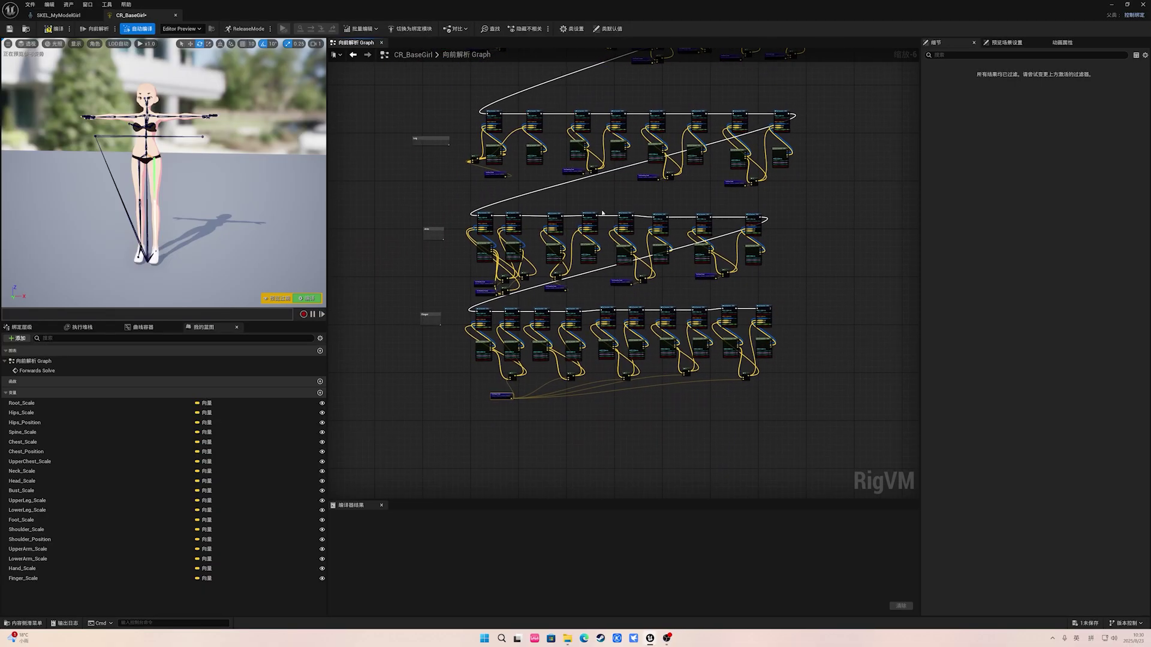
# Step: Review the Root_Scale and Hips variable nodes, the rig's bone hierarchy and the list of vector variables
pyautogui.scroll(4, 490, 184)
pyautogui.scroll(1, 490, 183)
pyautogui.click(465, 176)
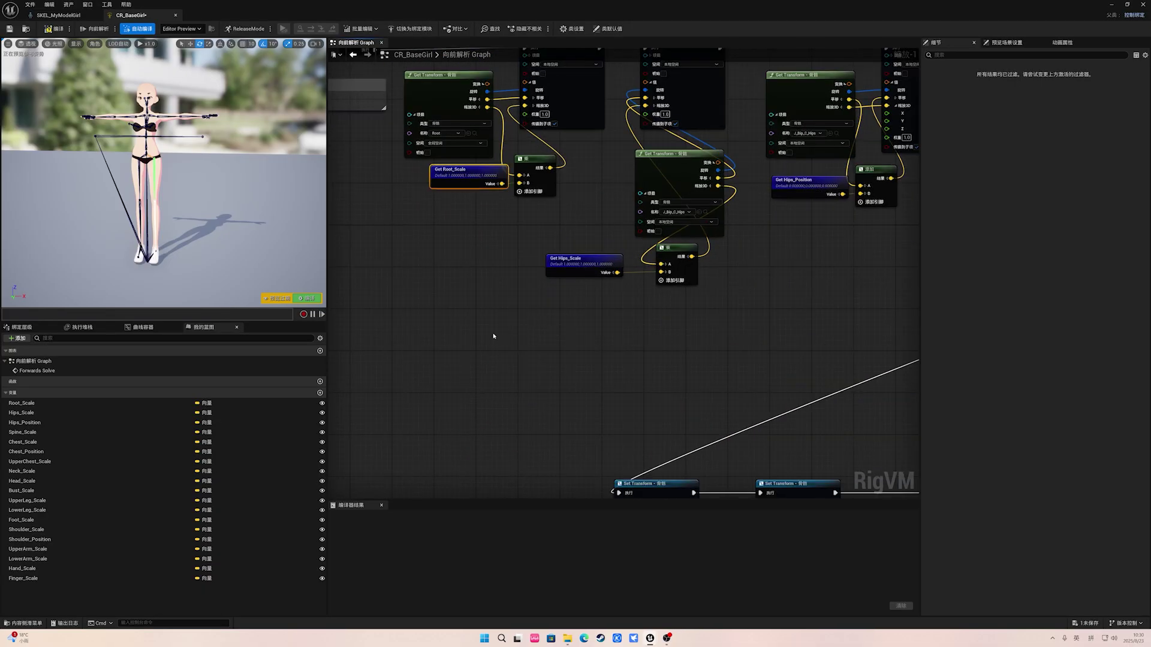
pyautogui.moveTo(494, 336); pyautogui.dragTo(548, 262, button='right')
pyautogui.click(21, 327)
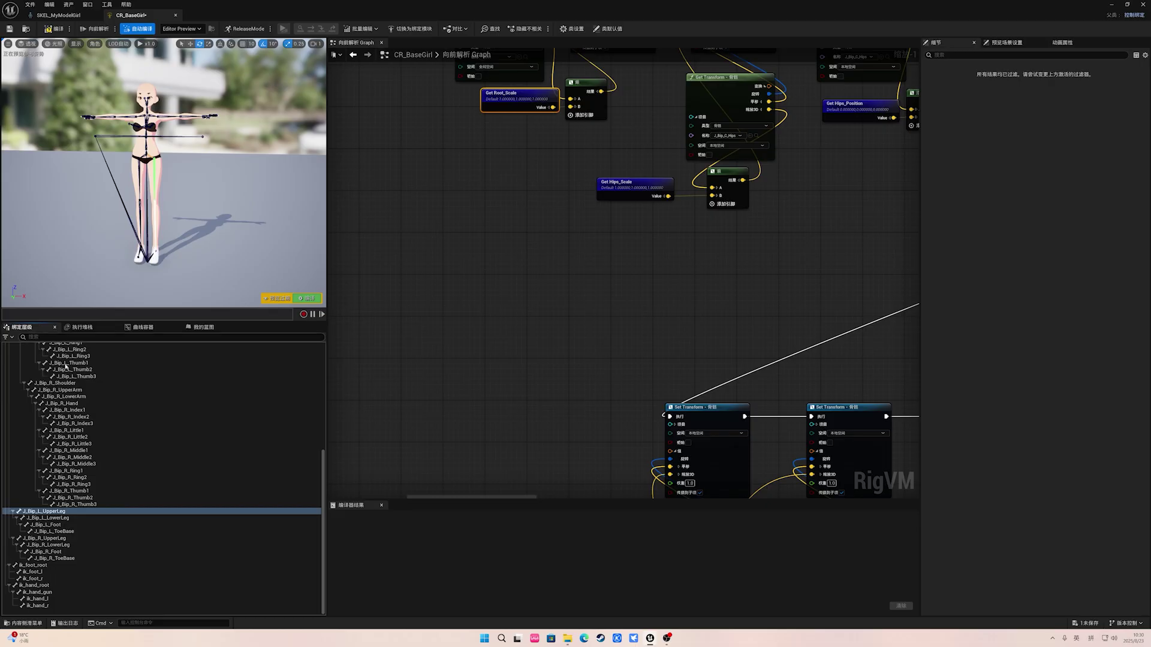
pyautogui.scroll(10, 65, 366)
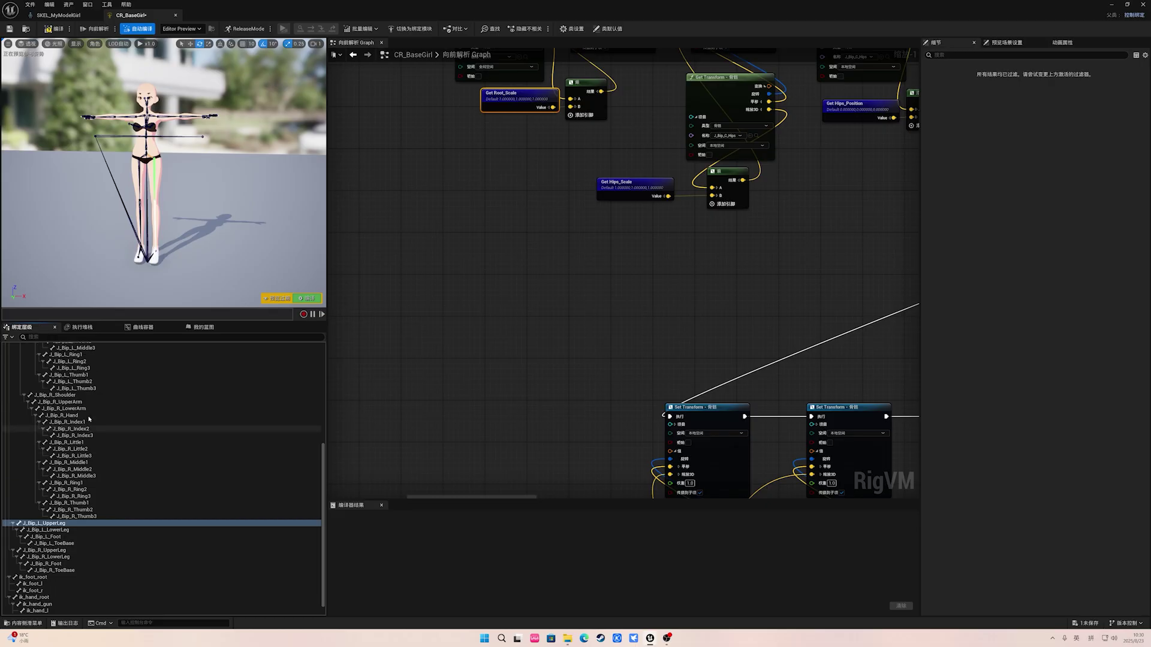
pyautogui.click(213, 330)
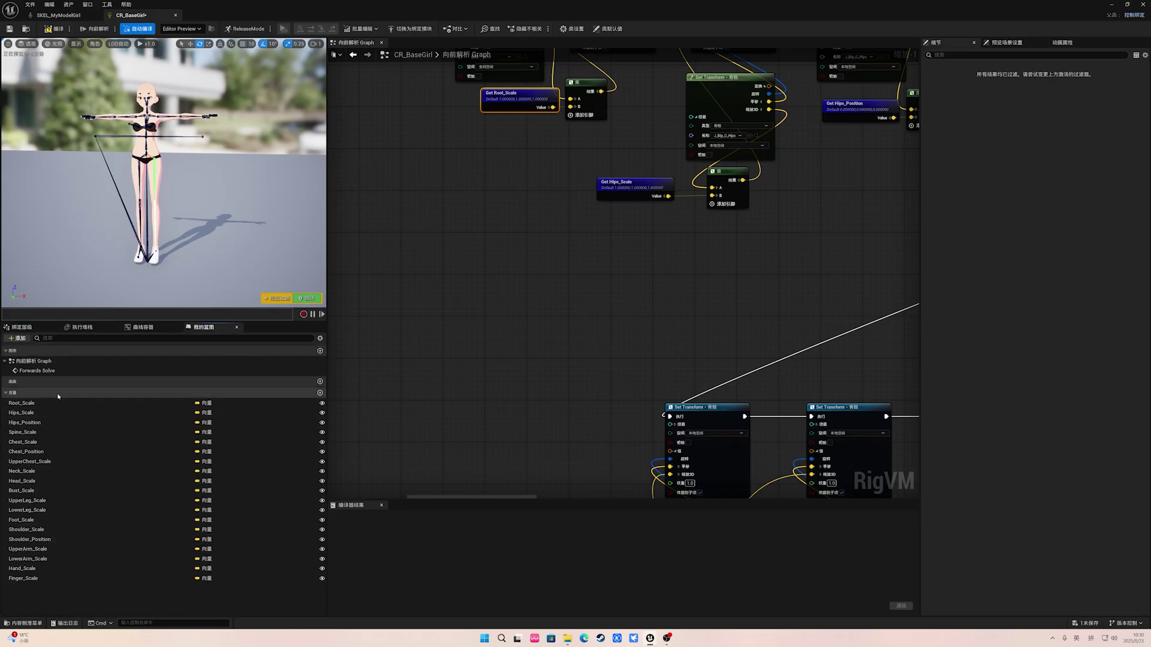
pyautogui.click(30, 393)
pyautogui.click(29, 394)
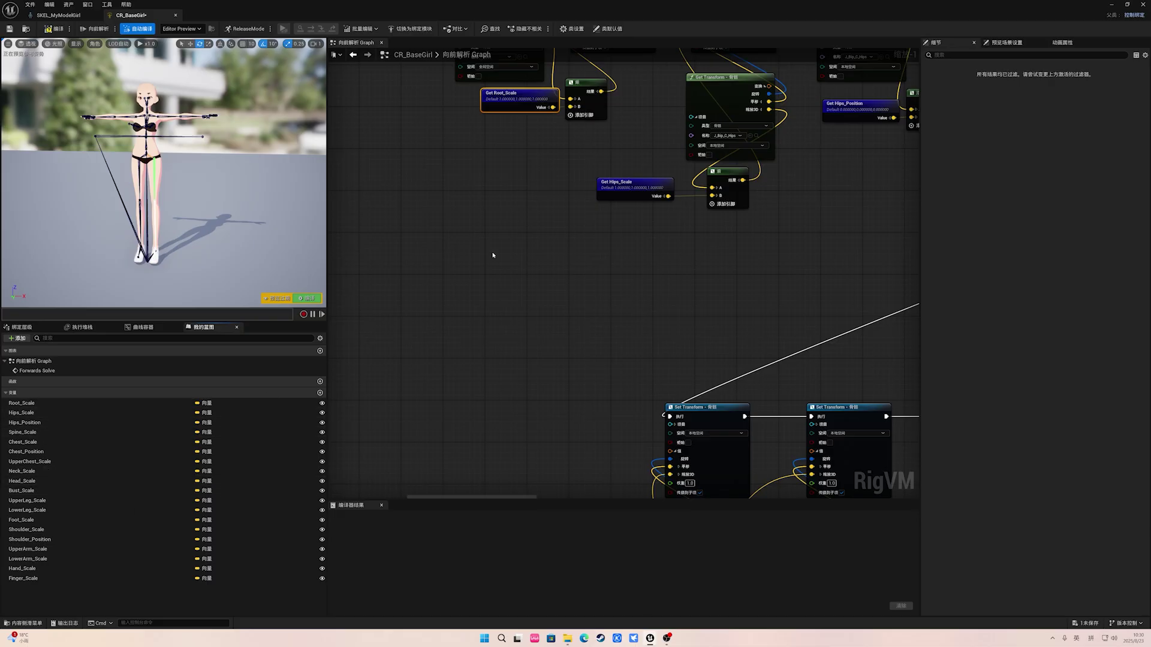
pyautogui.scroll(-6, 496, 254)
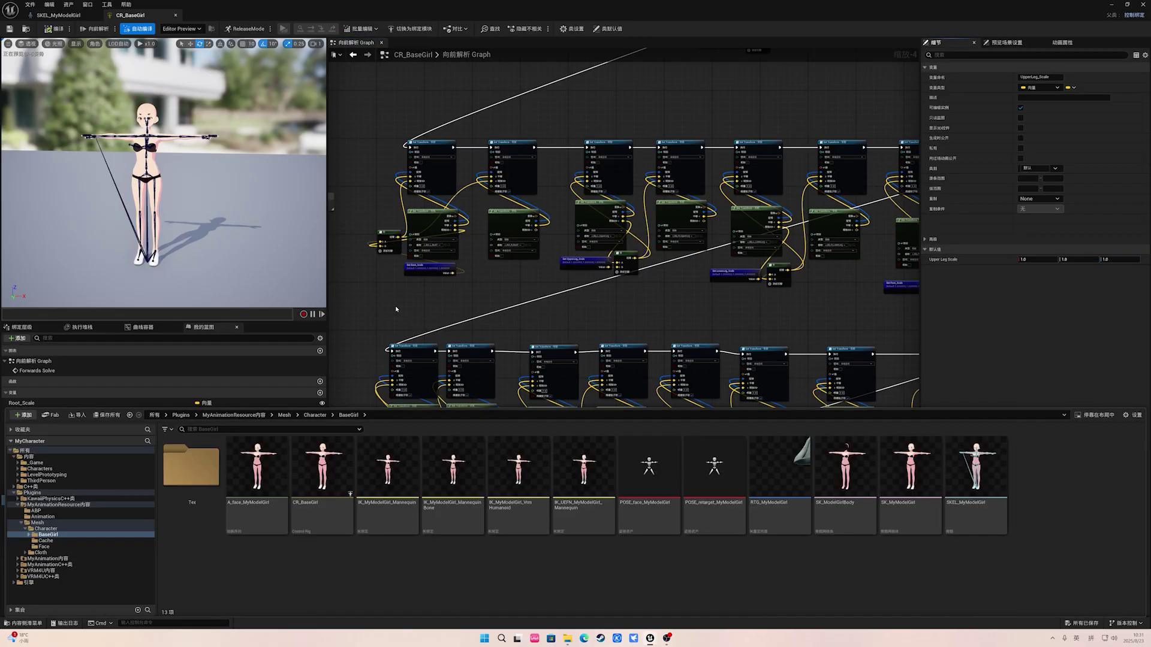
# Step: Return to the main level editor, locate the game mode's default pawn BP_Girl in the GamePlay folder and open it
pyautogui.click(718, 126)
pyautogui.click(1113, 5)
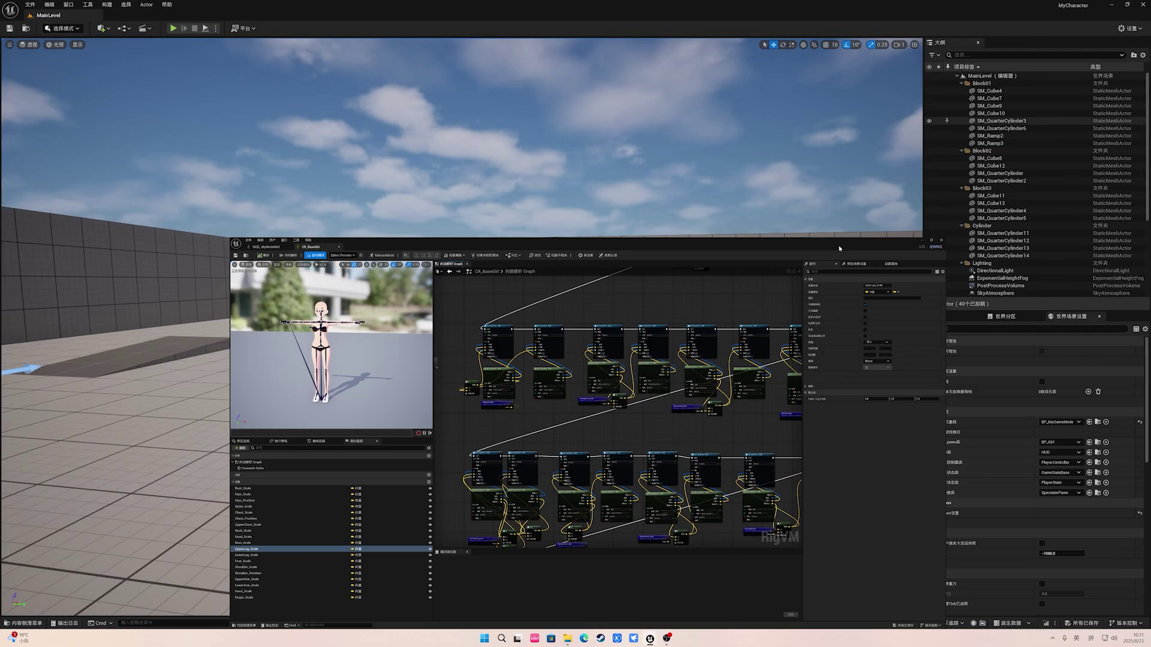
pyautogui.click(1098, 442)
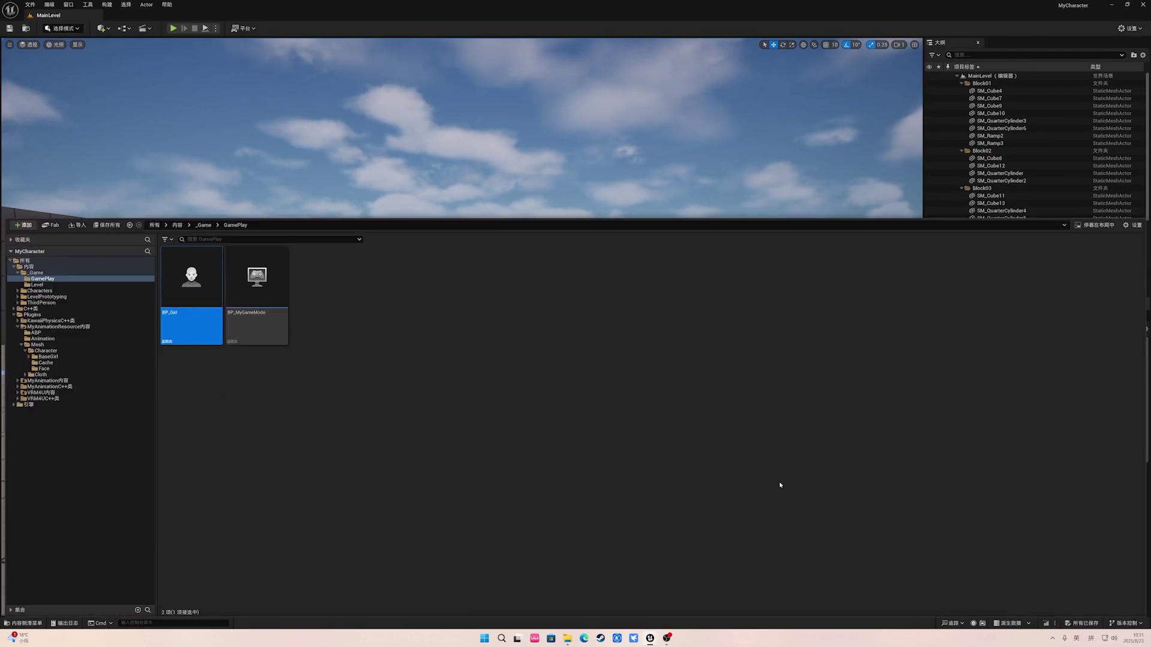
pyautogui.doubleClick(208, 310)
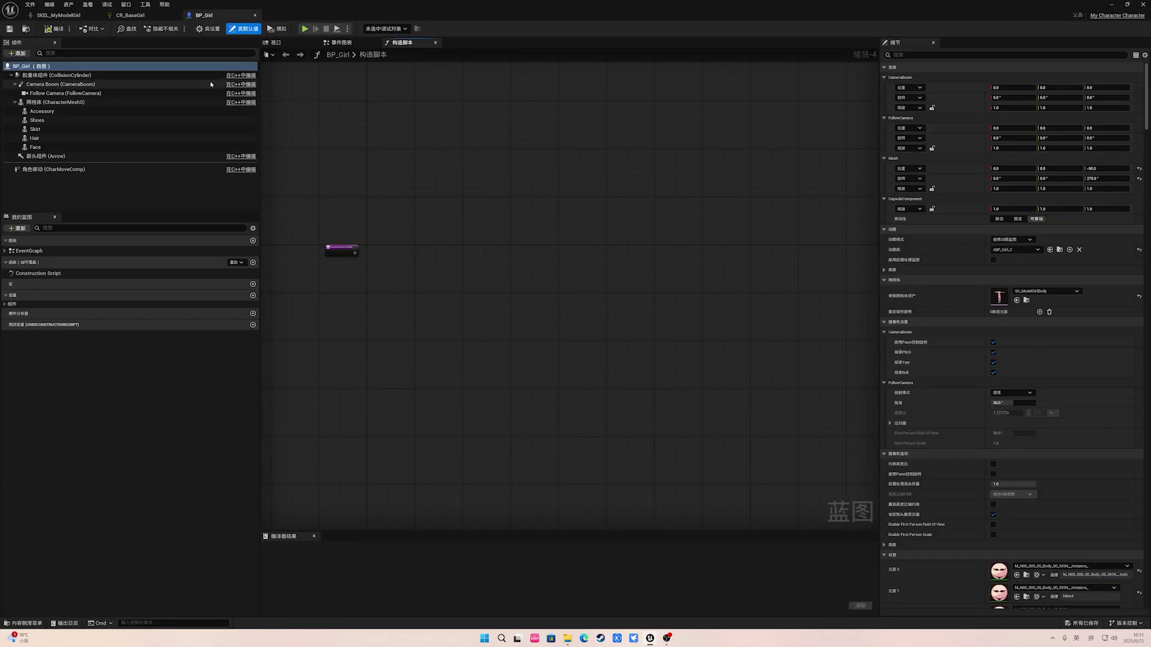
# Step: Select BP_Girl's CharacterMesh0 component in the viewport, locate its assigned animation class ABP_Girl and open that blueprint
pyautogui.click(278, 42)
pyautogui.click(55, 101)
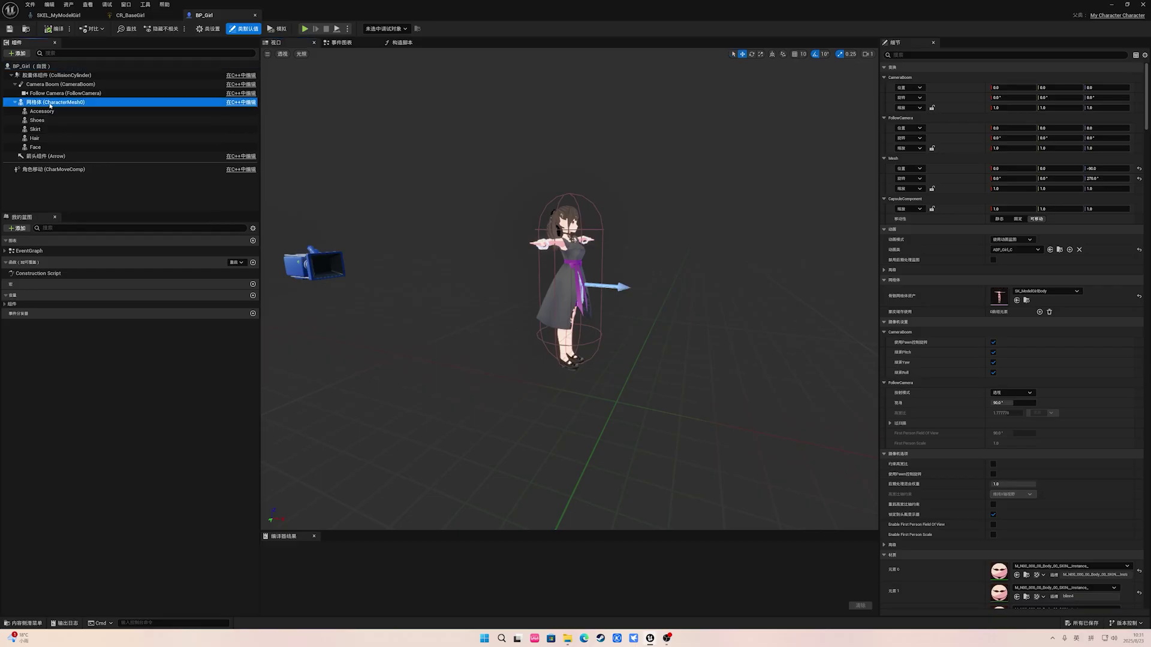
pyautogui.click(1060, 208)
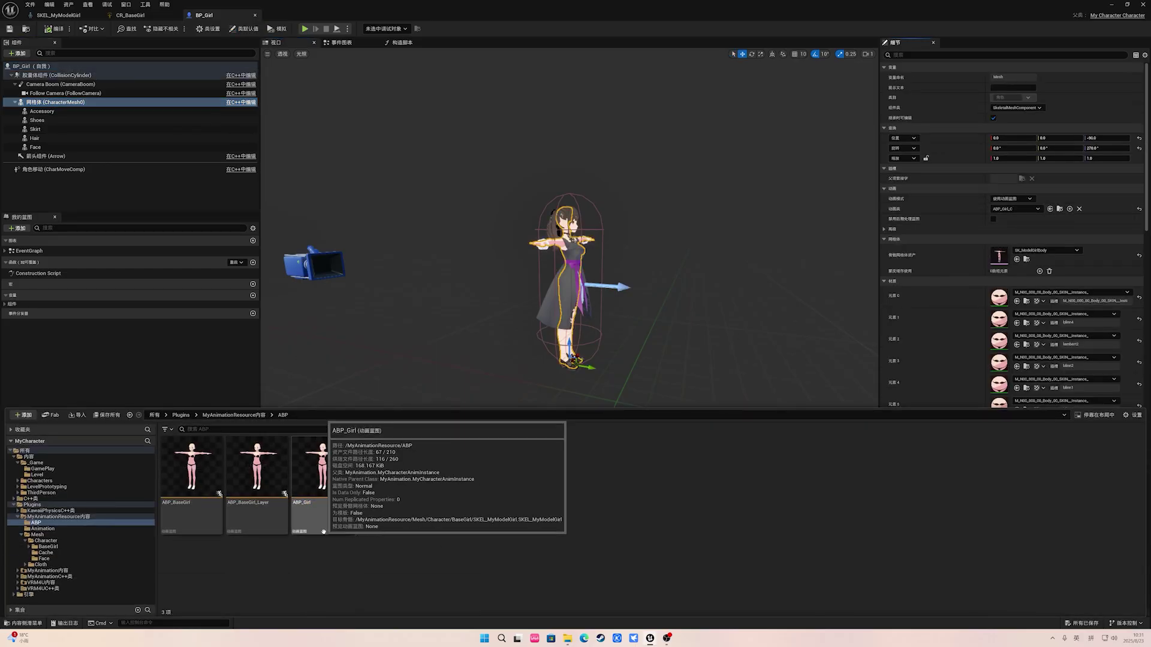
pyautogui.click(317, 521)
pyautogui.doubleClick(317, 520)
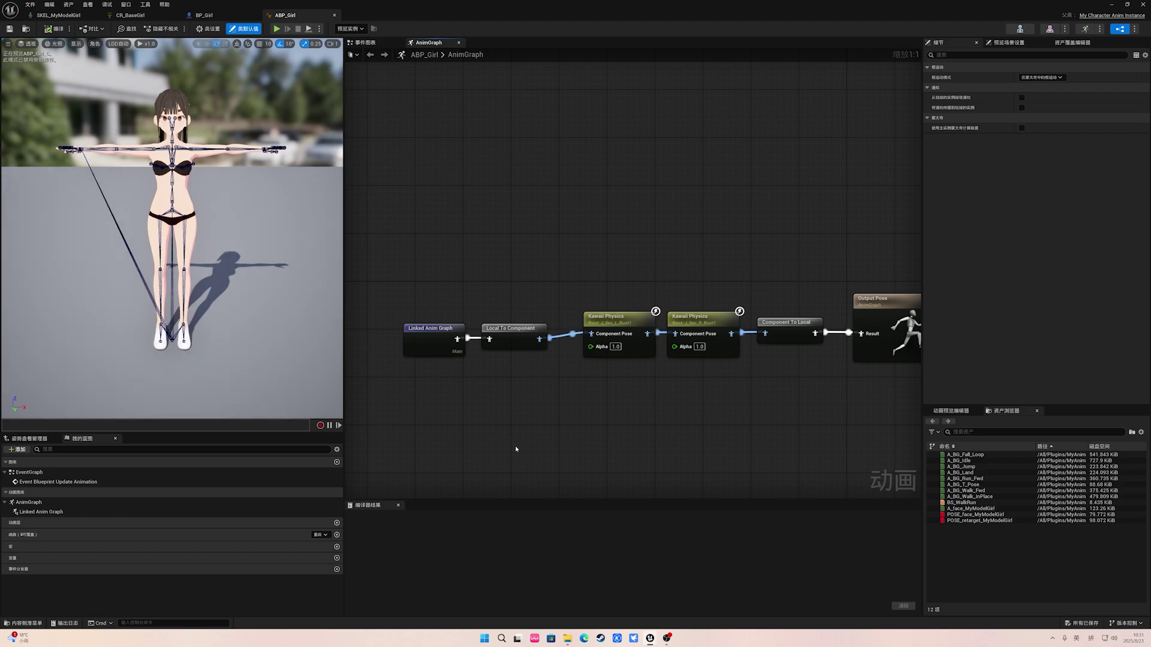
# Step: Move the Linked Anim Graph node away from Local To Component in the AnimGraph to make room between them
pyautogui.moveTo(712, 283); pyautogui.dragTo(643, 270, button='right')
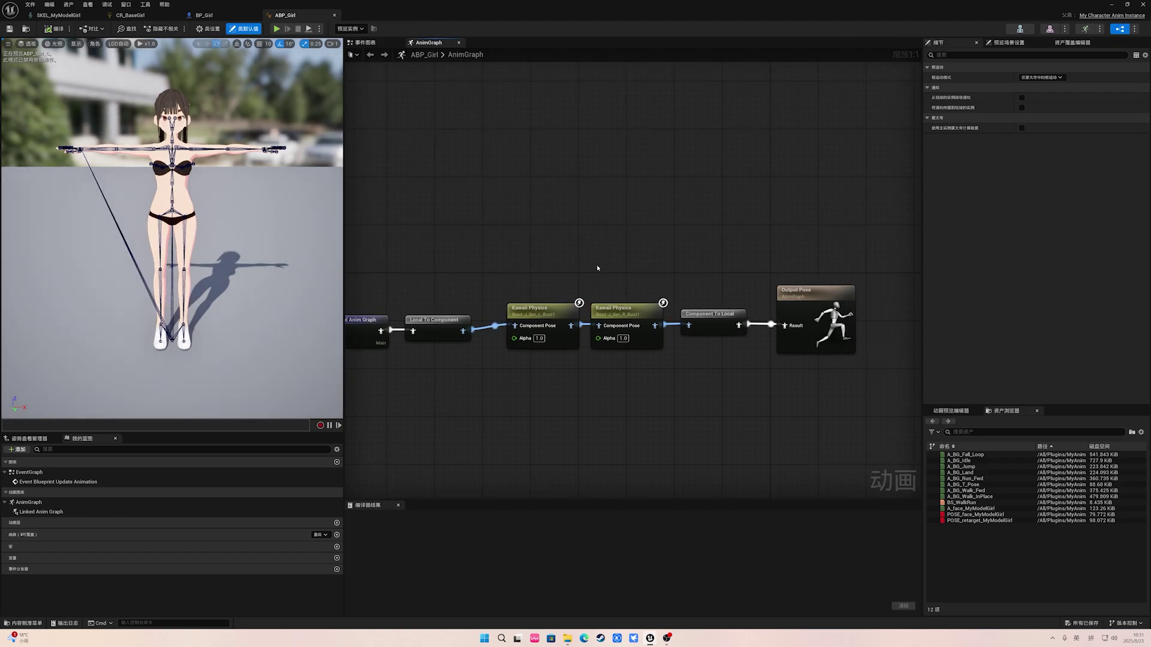
pyautogui.scroll(-1, 596, 265)
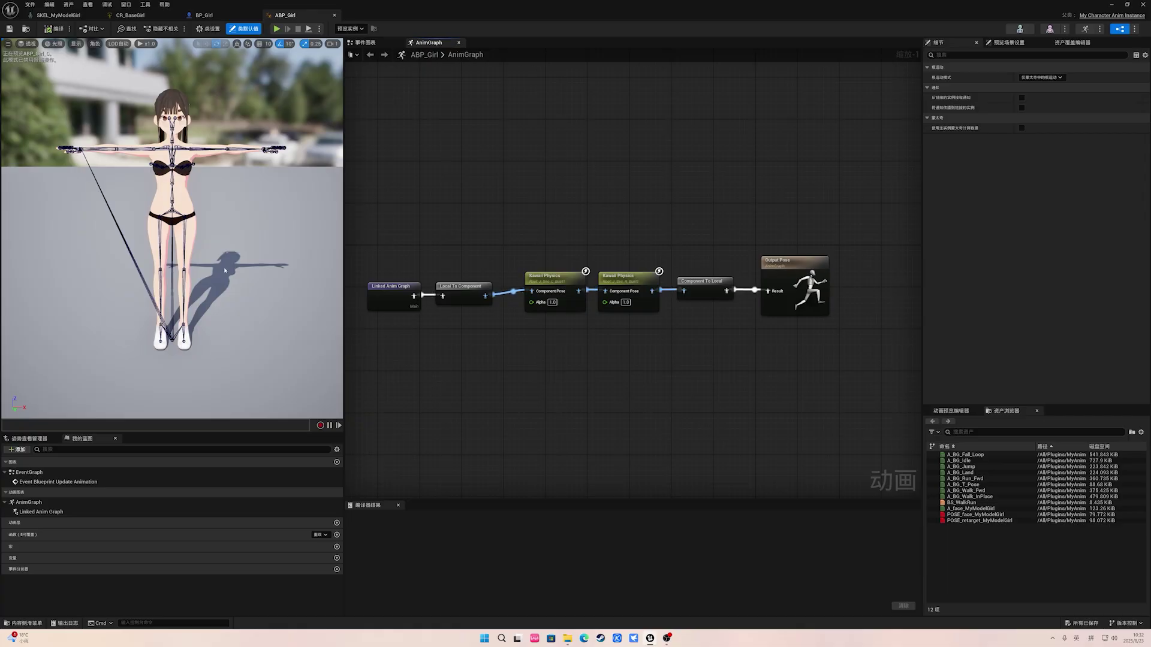
pyautogui.scroll(-1, 734, 278)
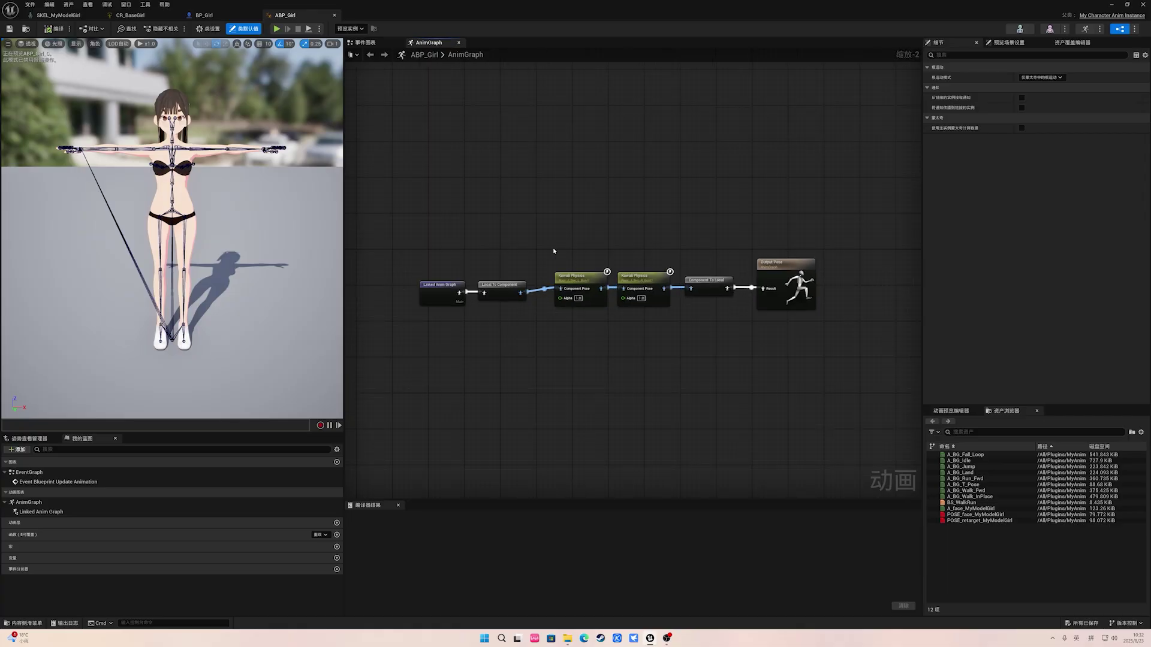
pyautogui.moveTo(554, 258); pyautogui.dragTo(707, 258, button='right')
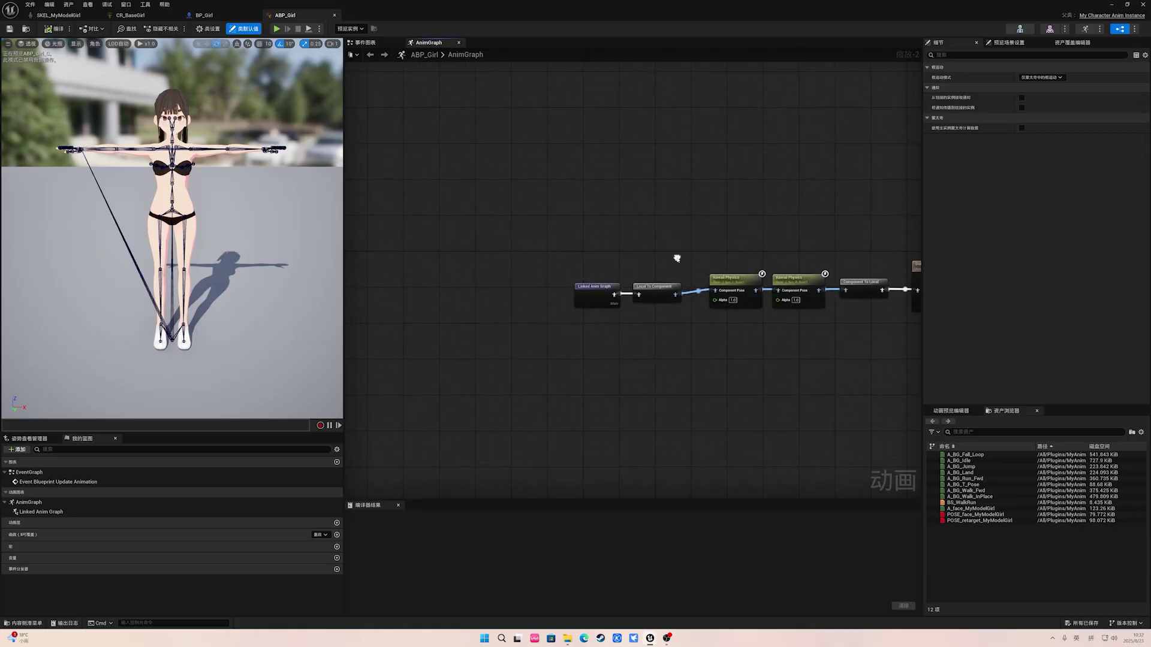
pyautogui.click(576, 284)
pyautogui.moveTo(576, 284); pyautogui.dragTo(436, 284)
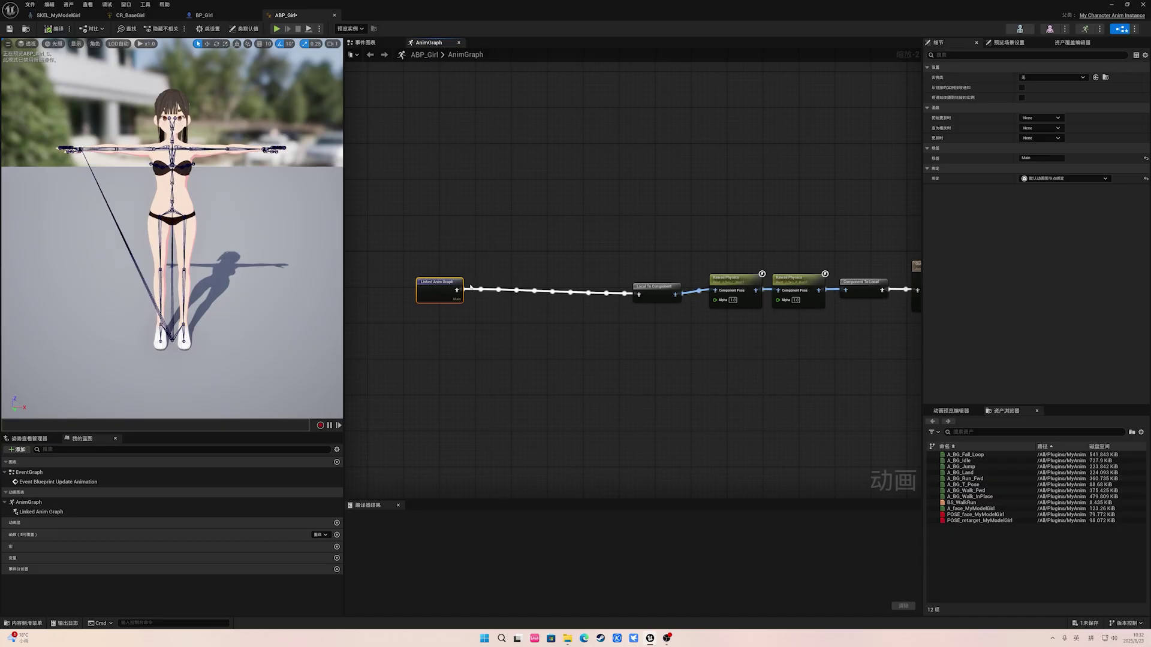
# Step: Insert a Control Rig node between the Linked Anim Graph and Local To Component nodes
pyautogui.moveTo(450, 291); pyautogui.dragTo(492, 286)
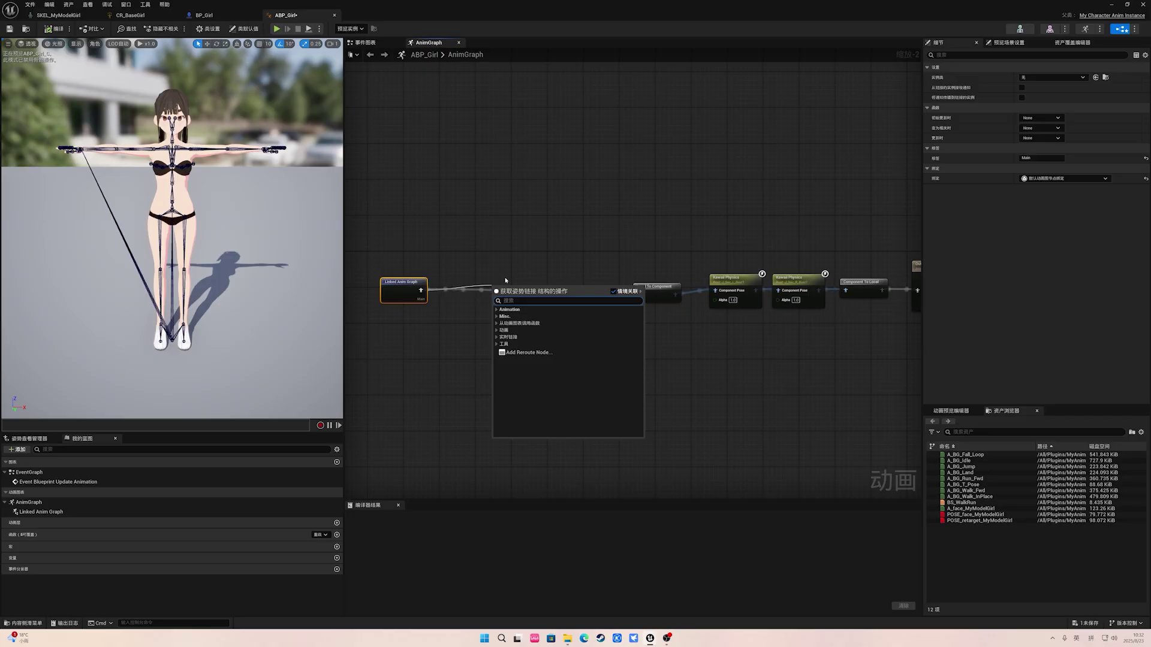
pyautogui.write('contro')
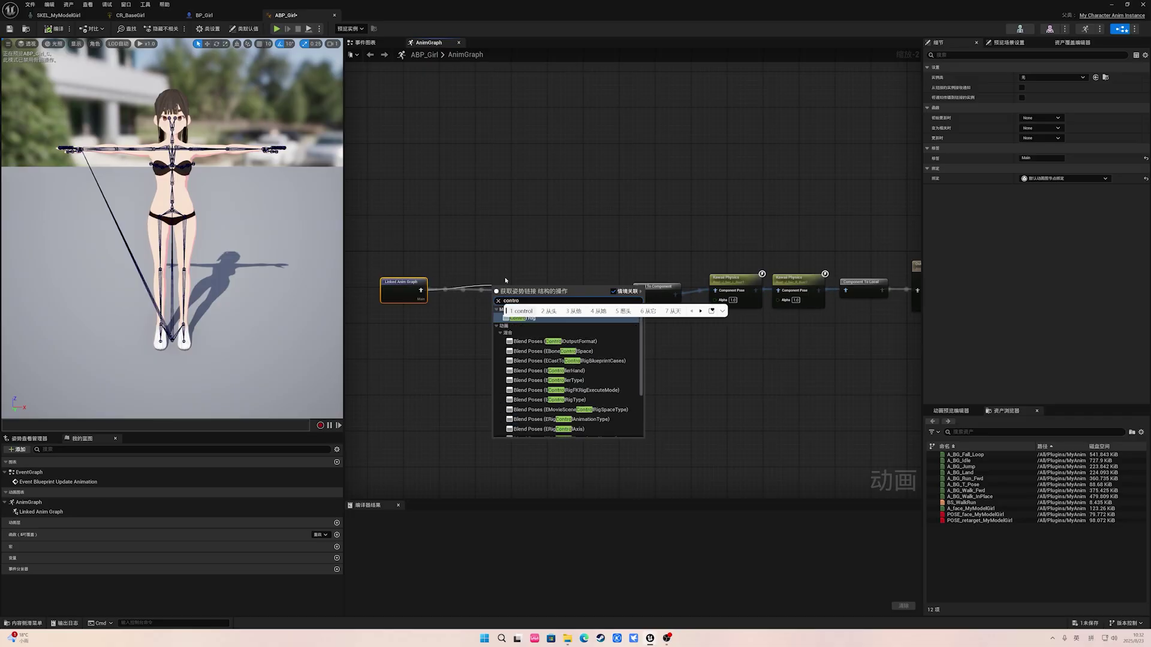
pyautogui.write('l')
pyautogui.press('Return')
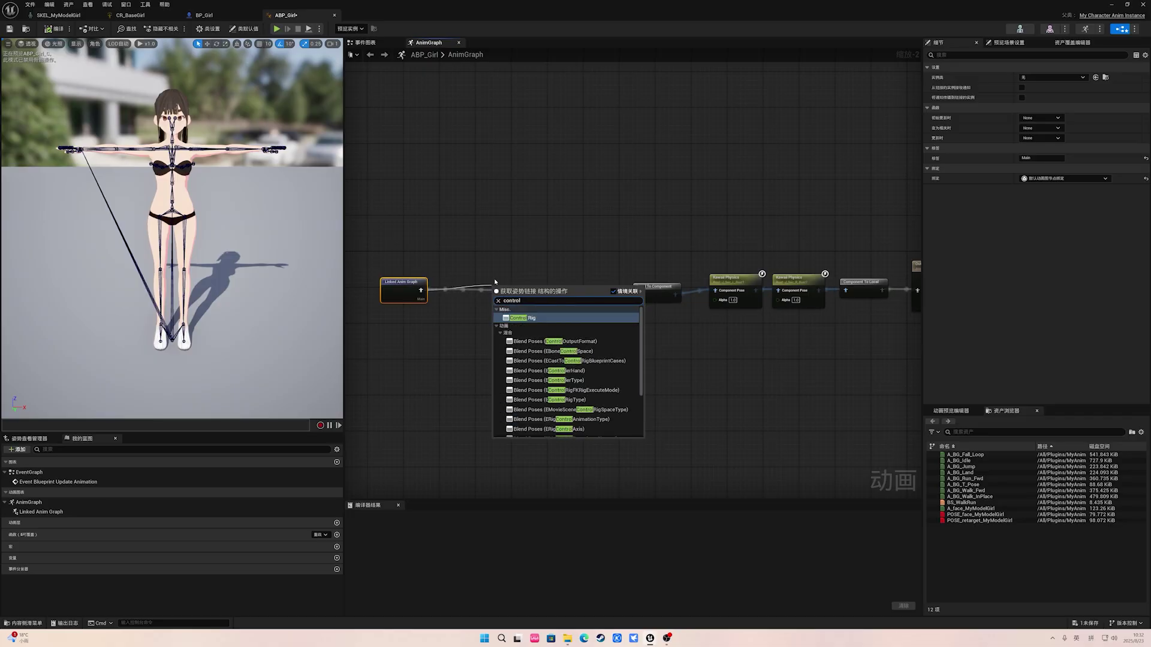
pyautogui.click(528, 318)
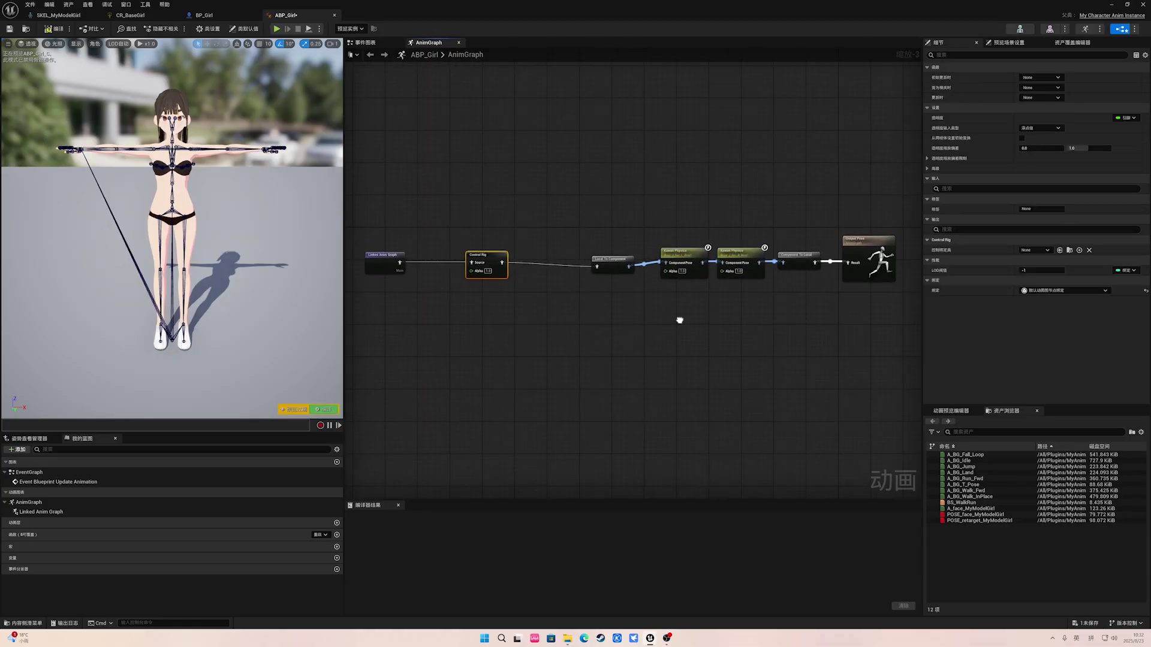
# Step: Assign CR_BaseGirl as the Control Rig node's class and expose its Head_Scale input as a pin
pyautogui.moveTo(680, 322); pyautogui.dragTo(629, 355, button='right')
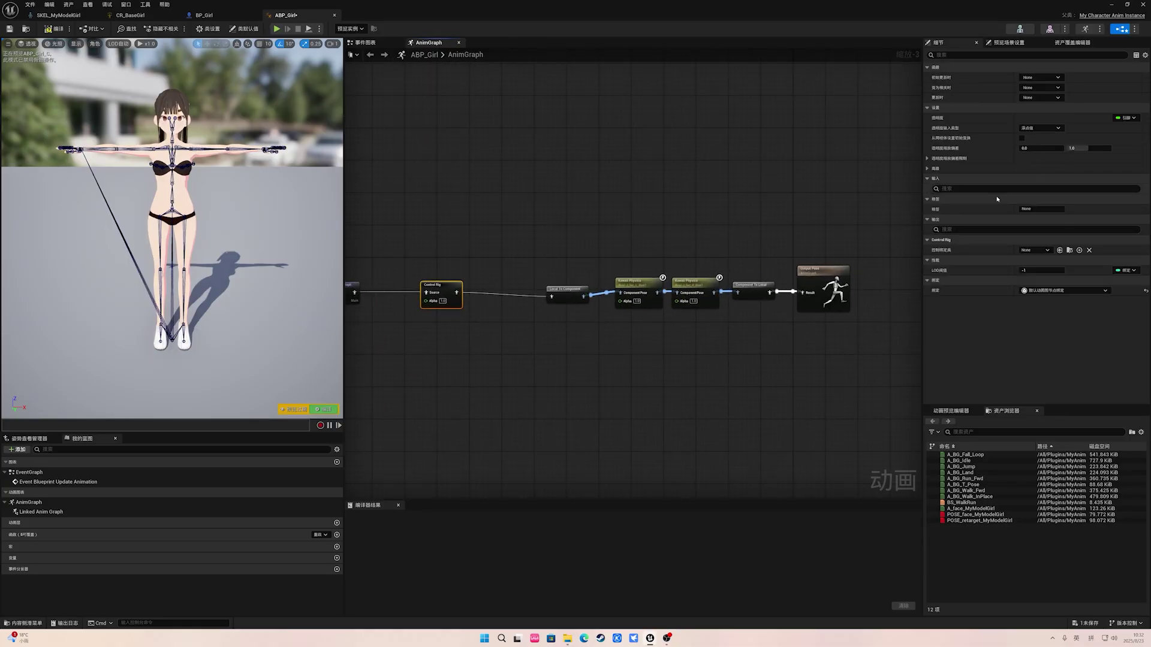
pyautogui.click(1049, 251)
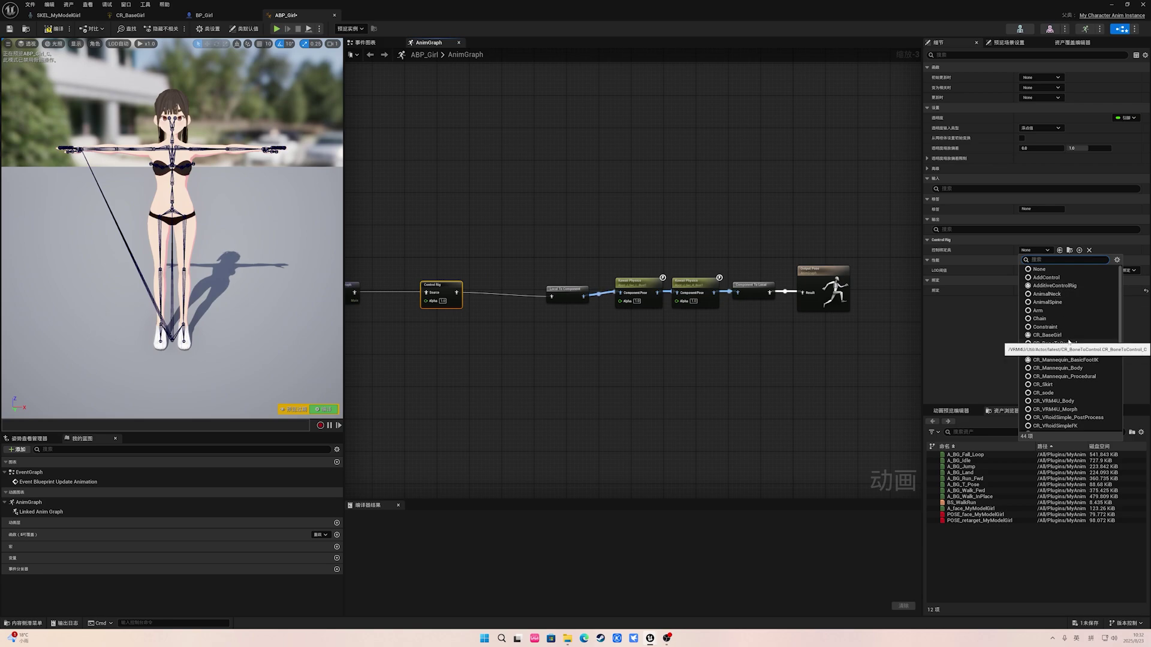
pyautogui.click(1055, 335)
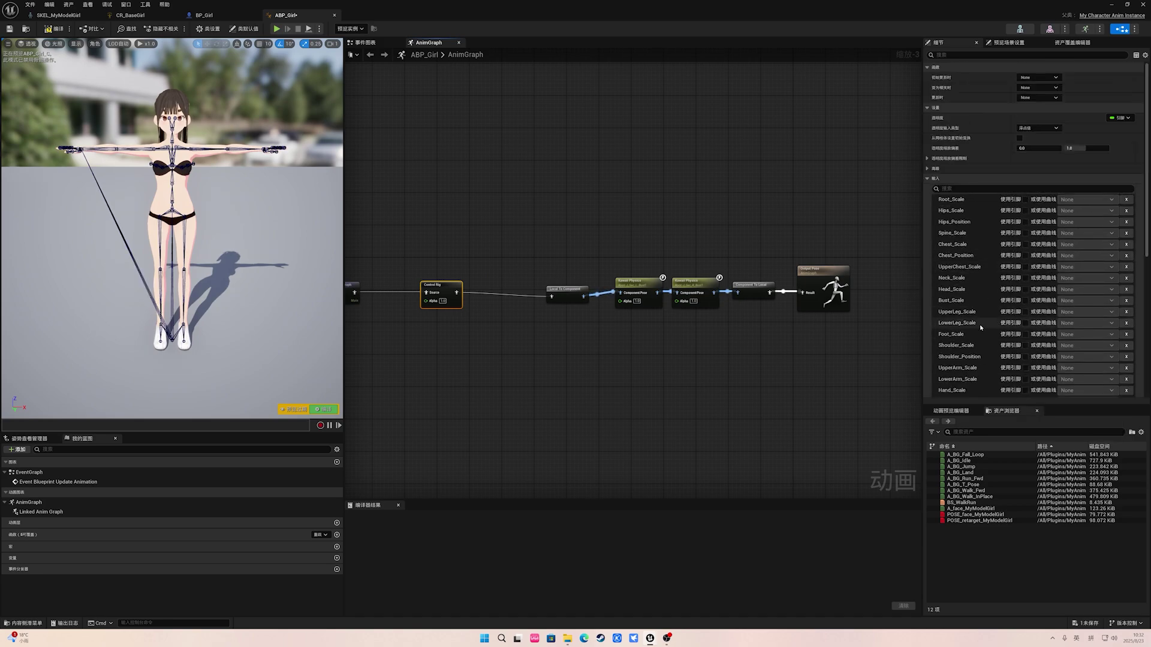
pyautogui.scroll(-1, 998, 304)
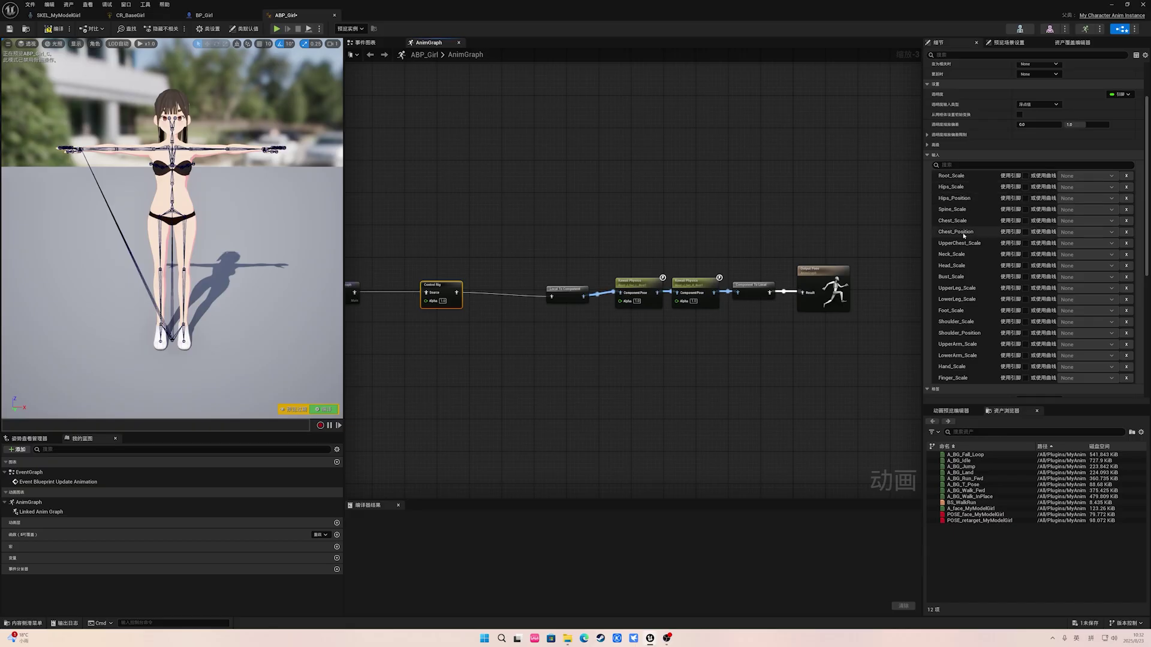
pyautogui.click(1025, 265)
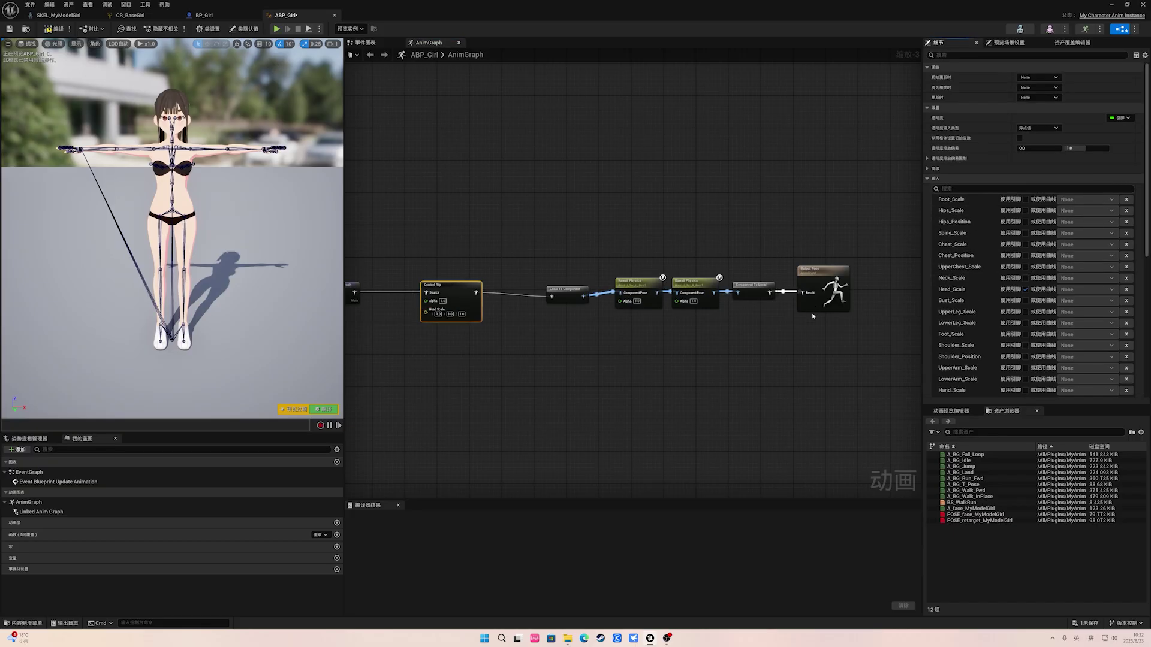
# Step: Set the Control Rig node's Head Scale to 2.0 on X, Y and Z, compile ABP_Girl and inspect the preview character
pyautogui.scroll(3, 575, 312)
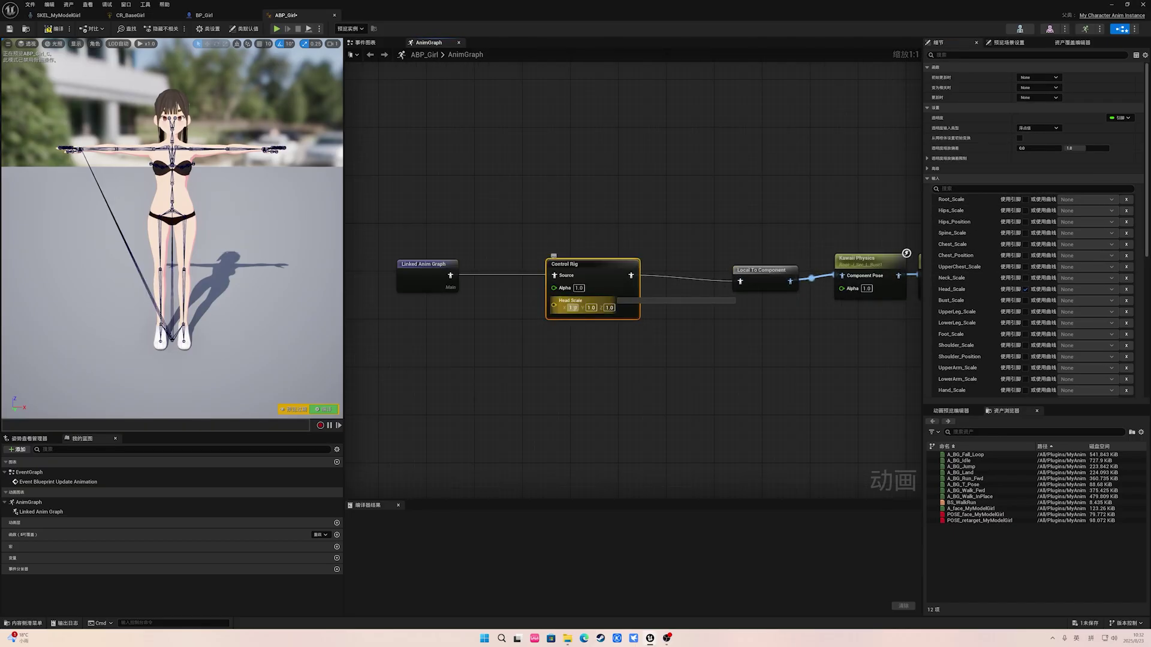
pyautogui.write('2')
pyautogui.press('Tab')
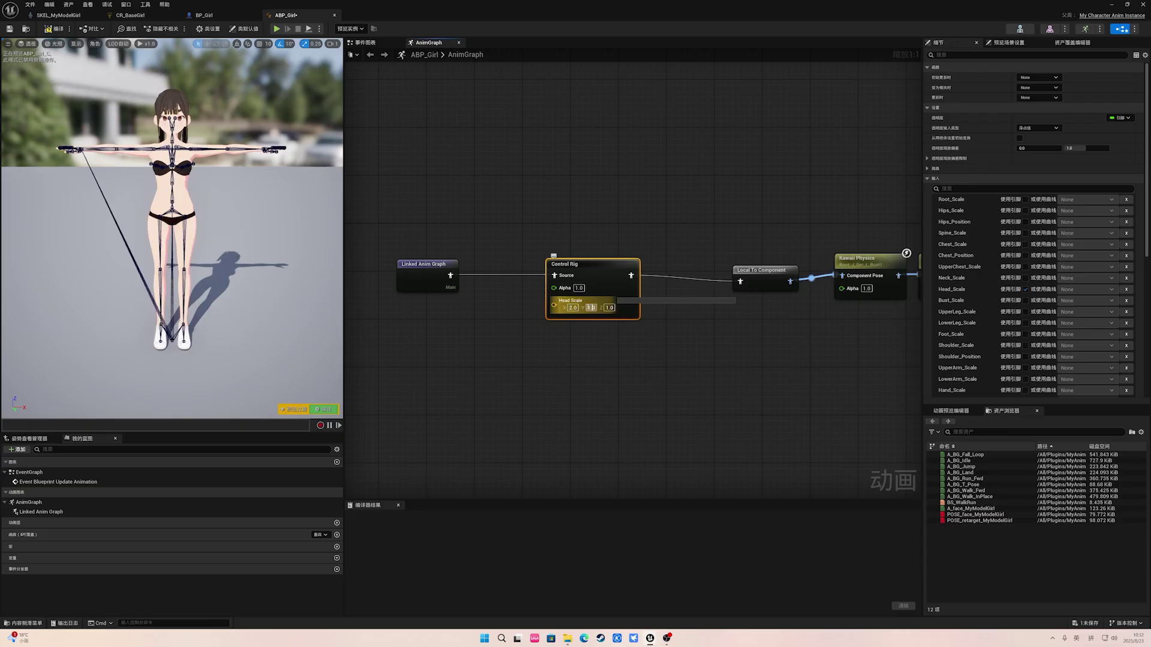
pyautogui.write('2')
pyautogui.press('Tab')
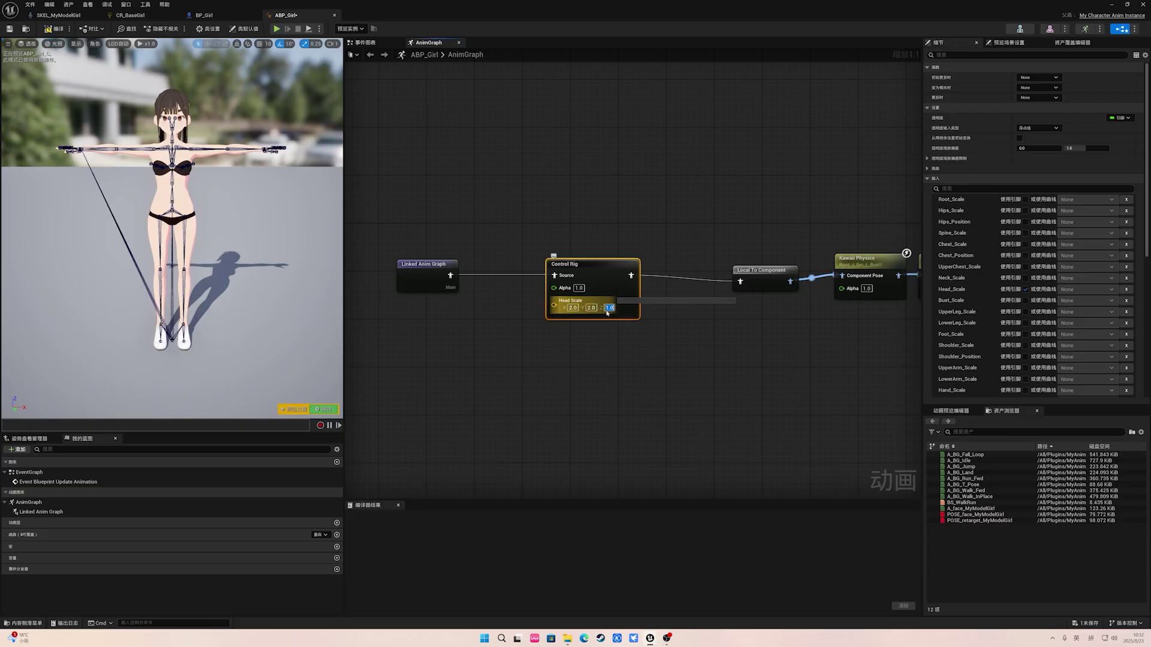
pyautogui.write('2')
pyautogui.press('Return')
pyautogui.click(670, 316)
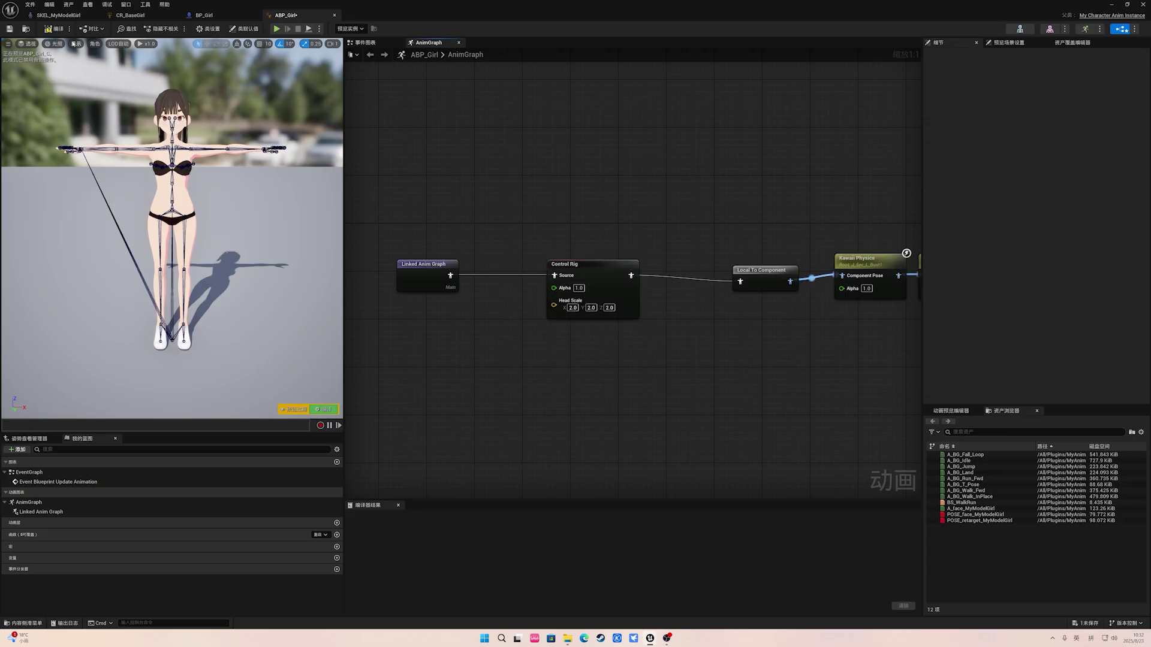
pyautogui.click(54, 28)
pyautogui.scroll(-2, 255, 255)
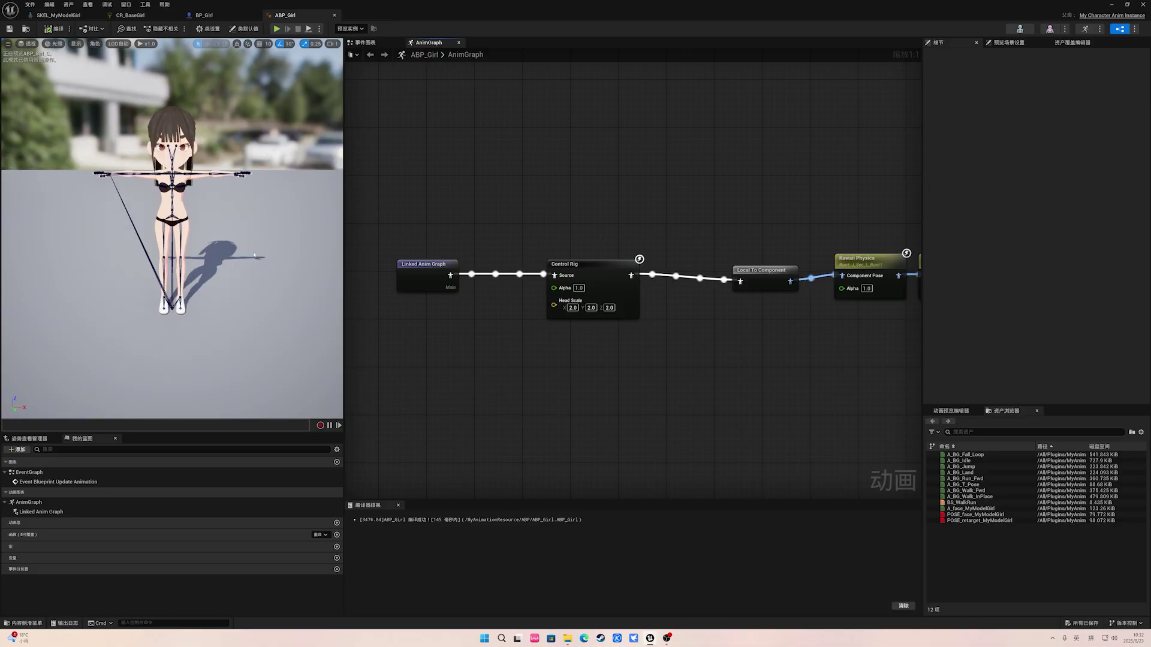
pyautogui.moveTo(255, 255); pyautogui.dragTo(150, 234)
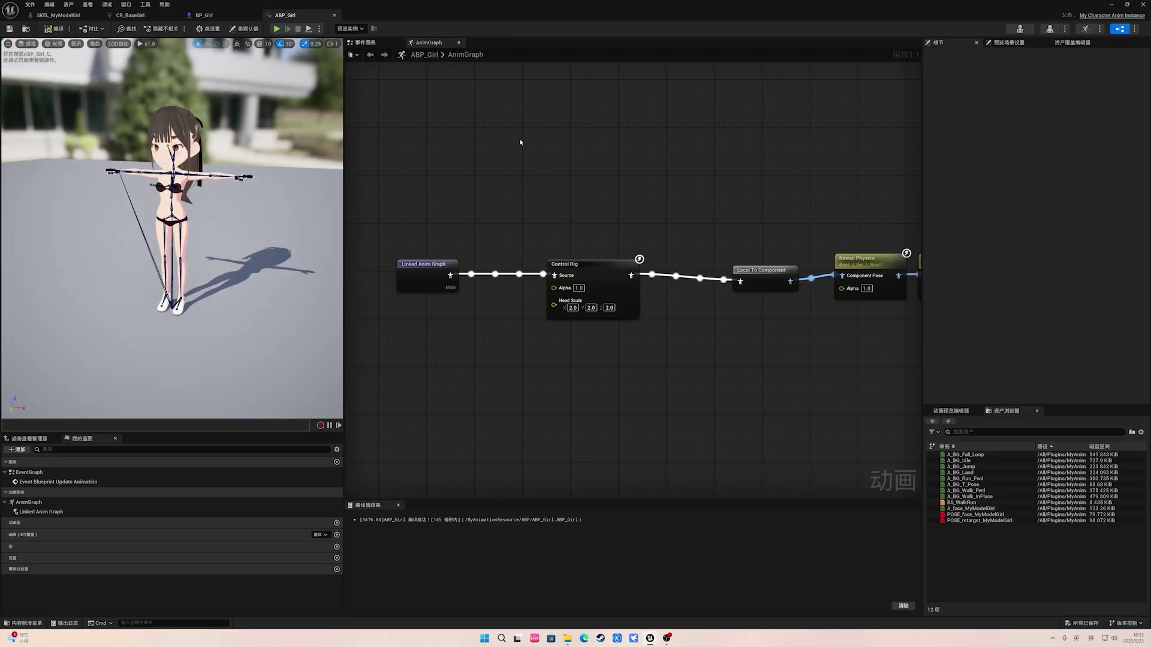
# Step: Play MainLevel in the editor, run the character around to check its head proportions in motion, and stop the session
pyautogui.click(1113, 5)
pyautogui.click(173, 29)
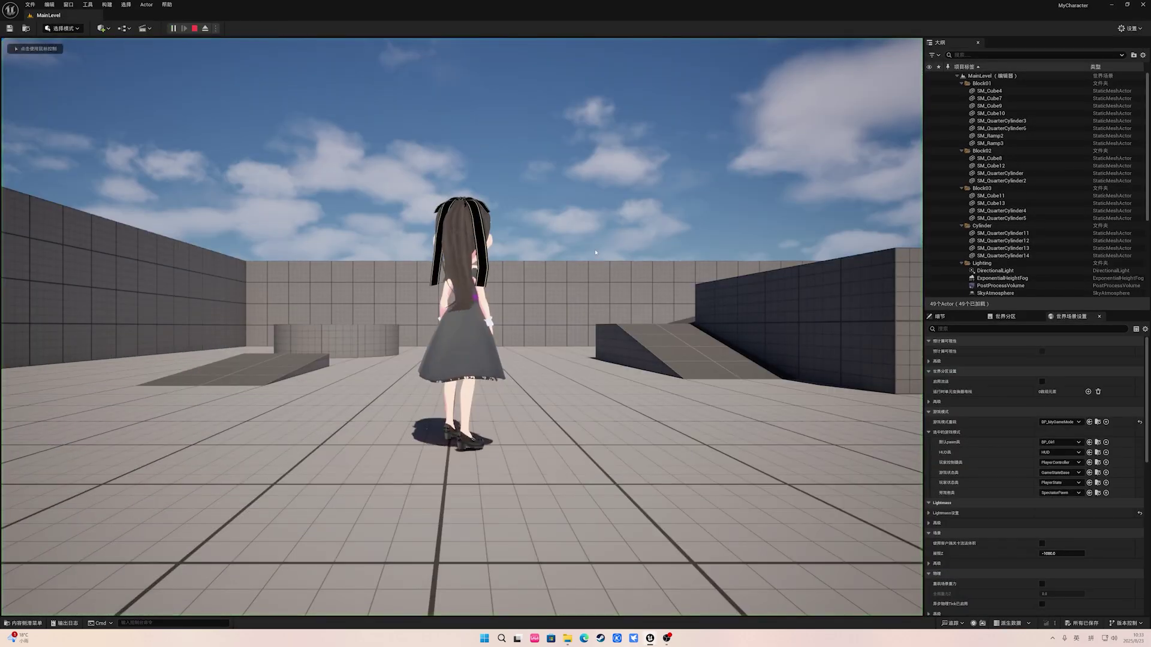
pyautogui.press('w')
pyautogui.press('d')
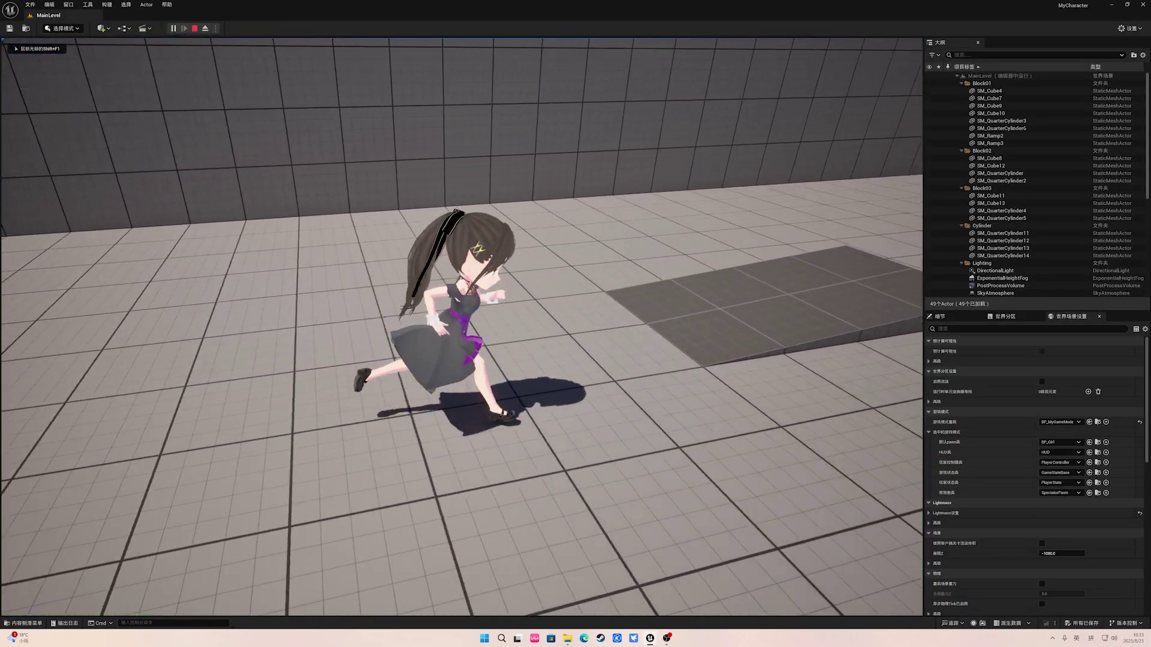
pyautogui.press('w')
pyautogui.press('w')
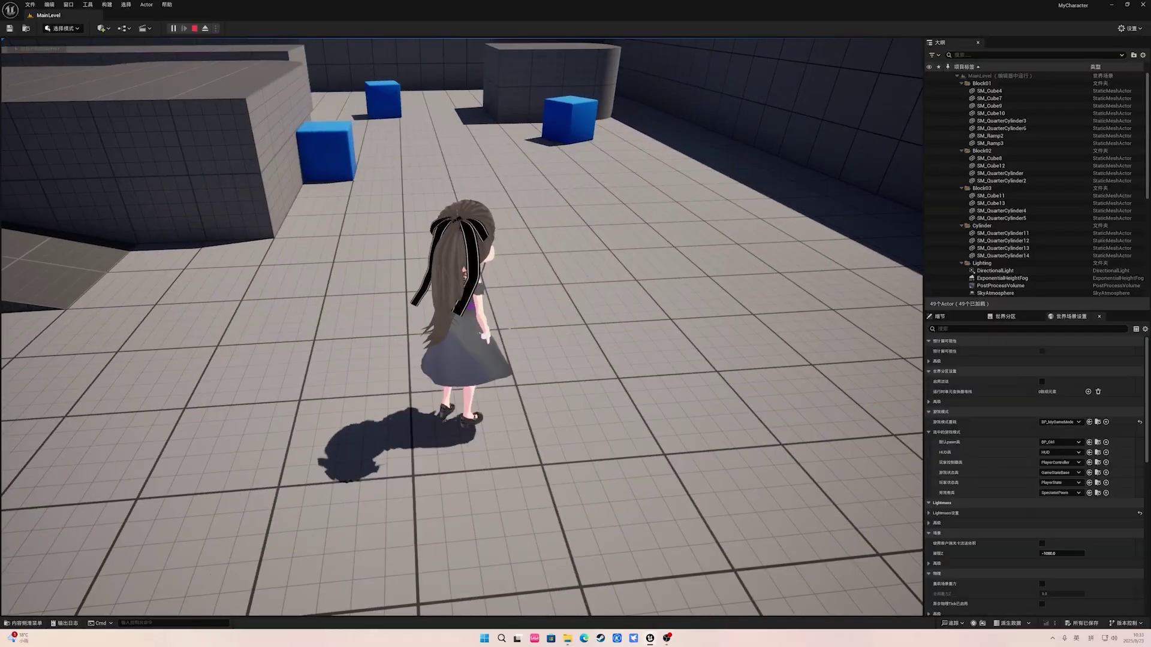
pyautogui.press('a')
pyautogui.press('s')
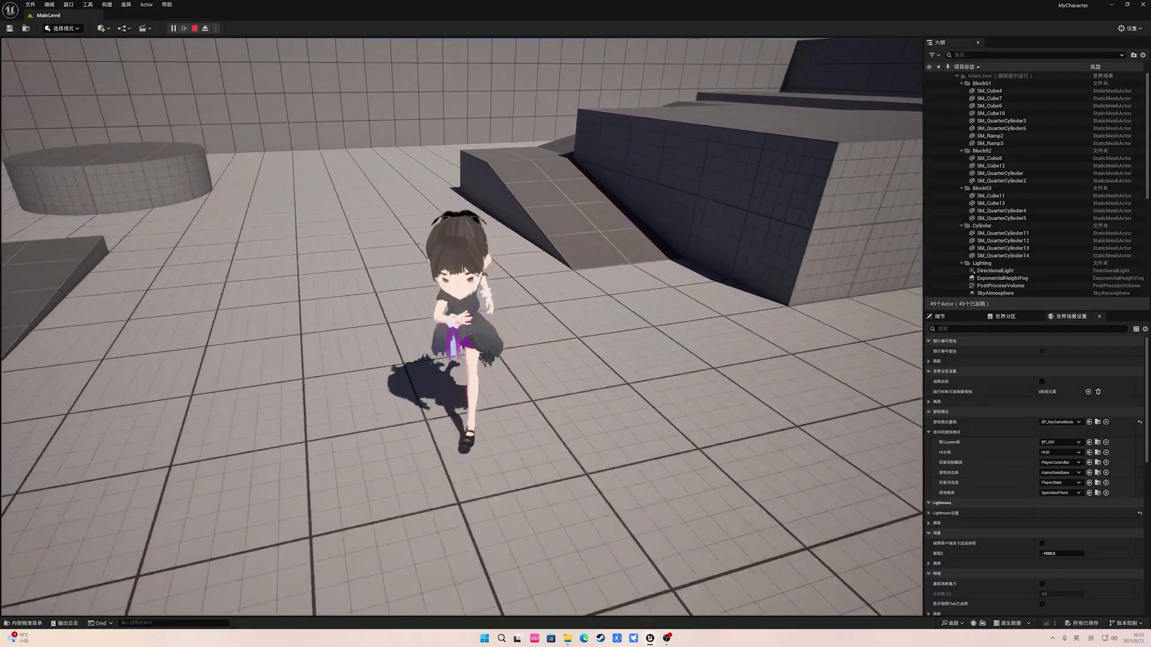
pyautogui.press('d')
pyautogui.press('w')
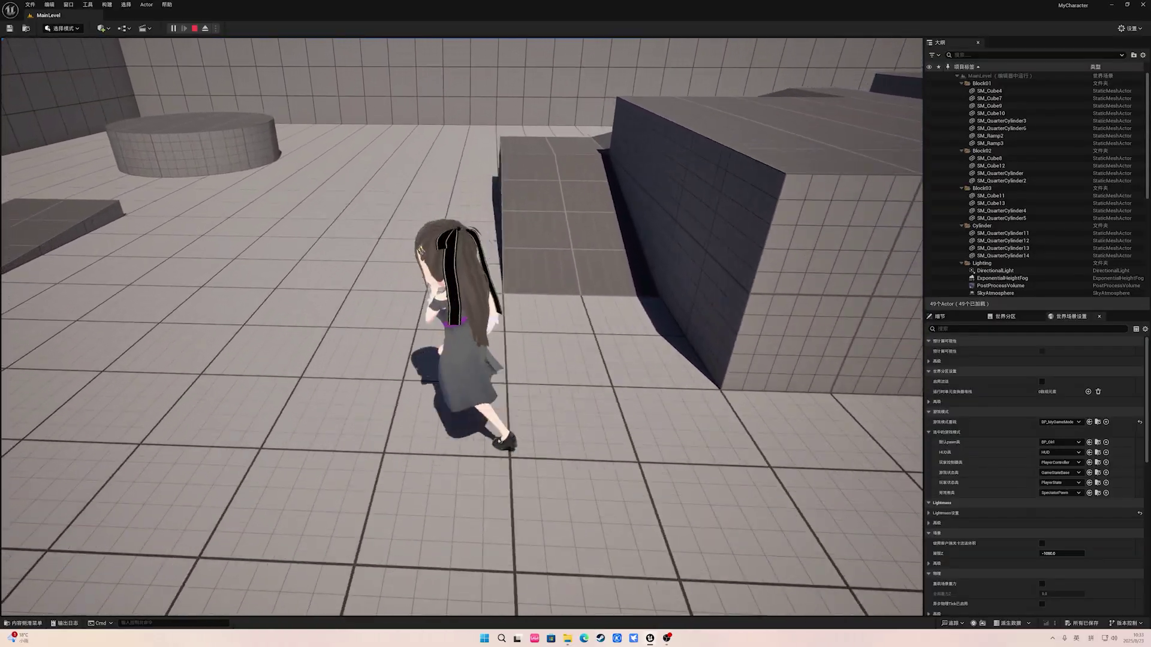
pyautogui.press('Escape')
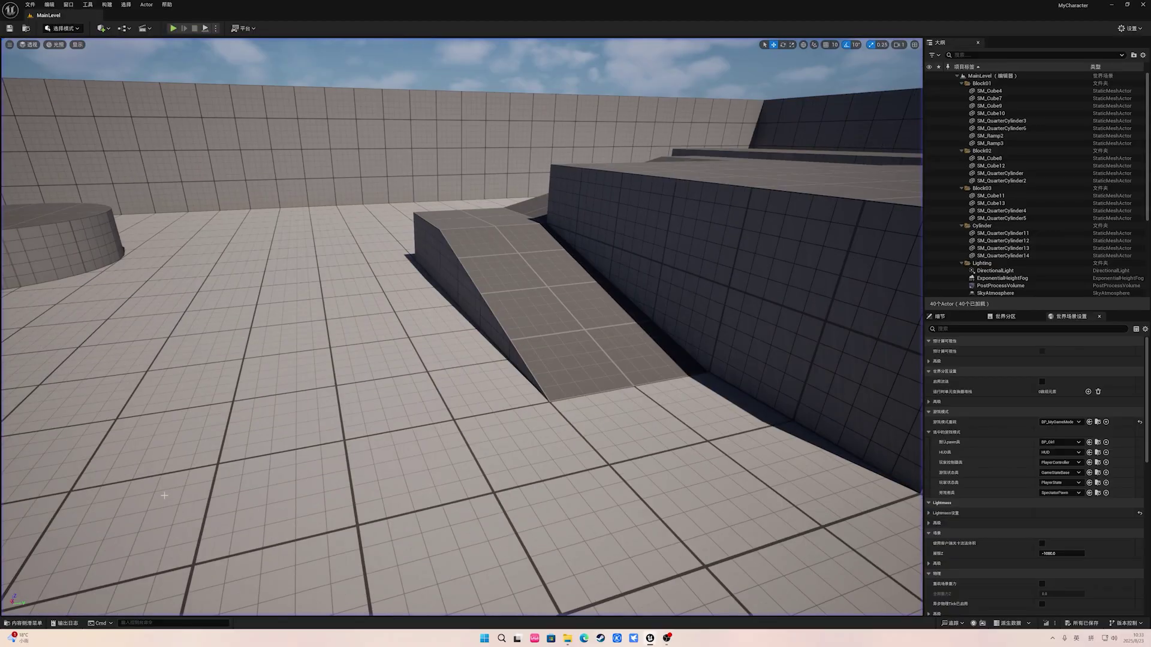
# Step: Return to the BP_Girl blueprint, compile it and examine the character's head, face and hair from several angles
pyautogui.moveTo(650, 638)
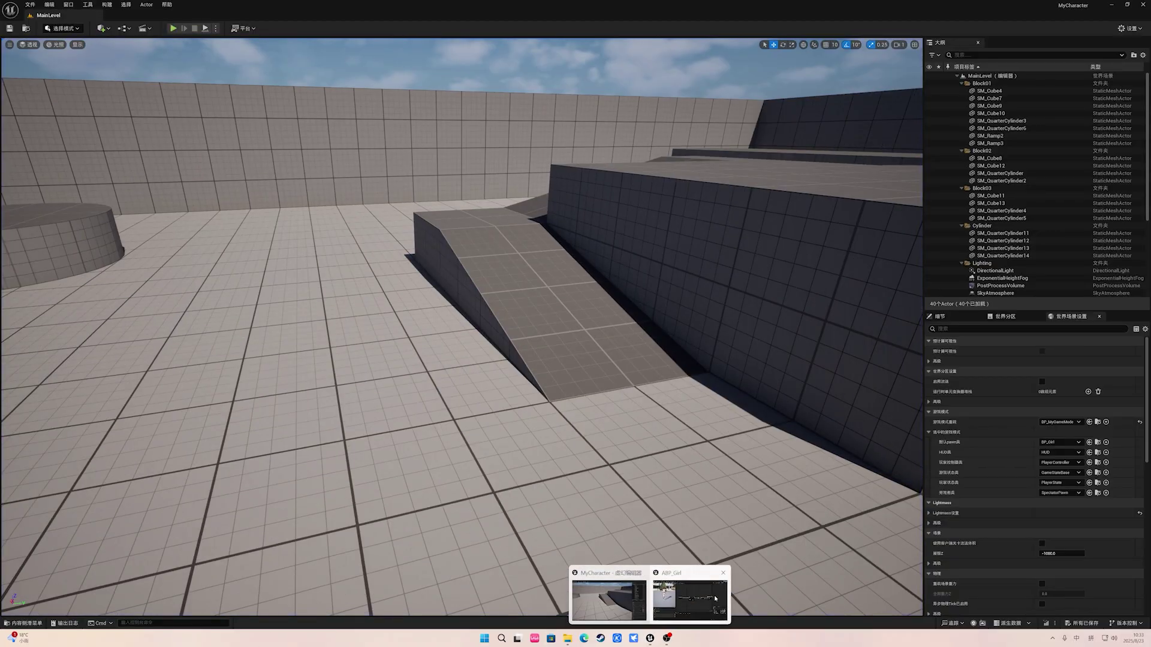
pyautogui.click(689, 599)
pyautogui.click(221, 18)
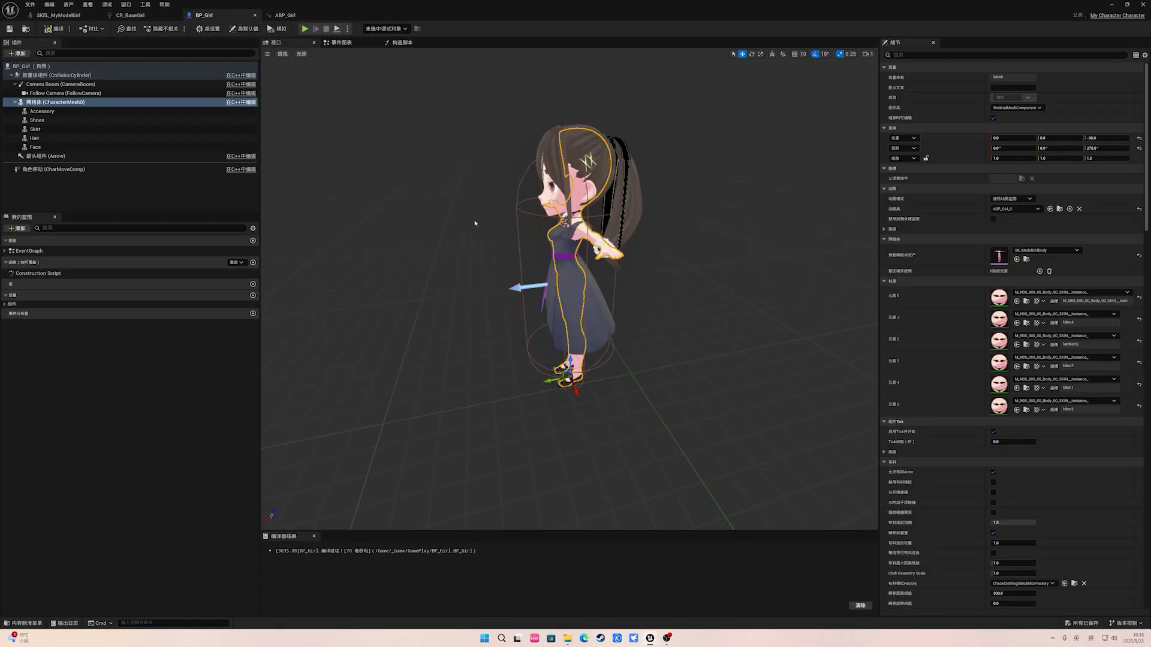
pyautogui.click(56, 29)
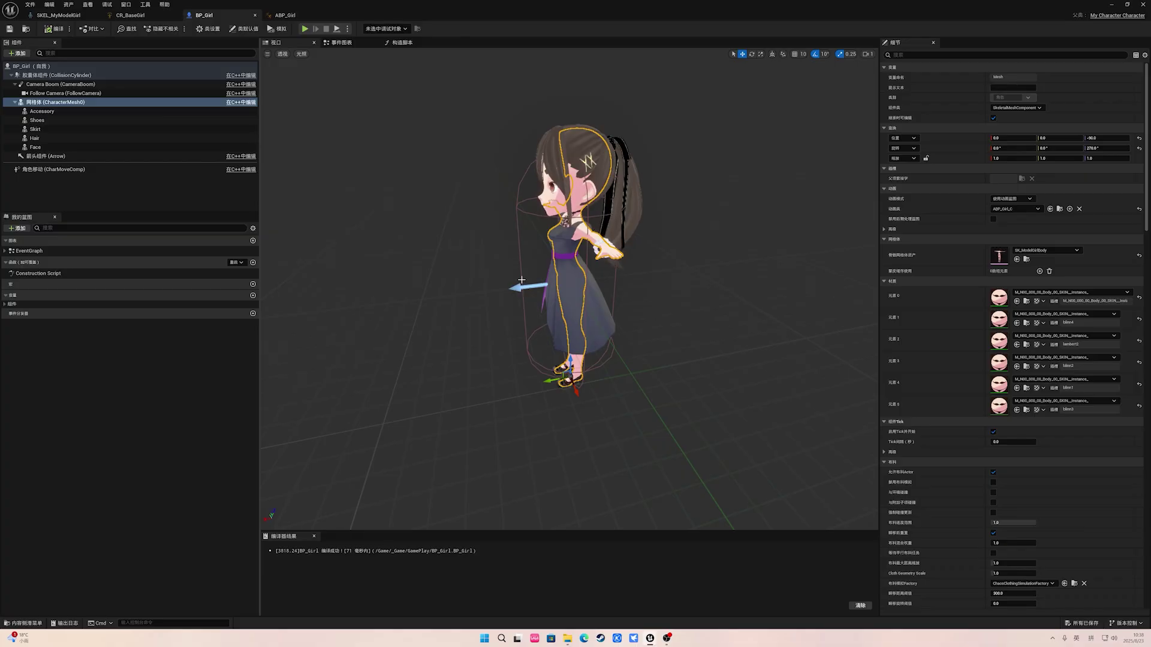
pyautogui.moveTo(516, 182)
pyautogui.keyDown('alt'); pyautogui.mouseDown()
pyautogui.moveTo(540, 182)
pyautogui.moveTo(506, 182)
pyautogui.moveTo(531, 183)
pyautogui.moveTo(516, 182)
pyautogui.mouseUp(); pyautogui.keyUp('alt')
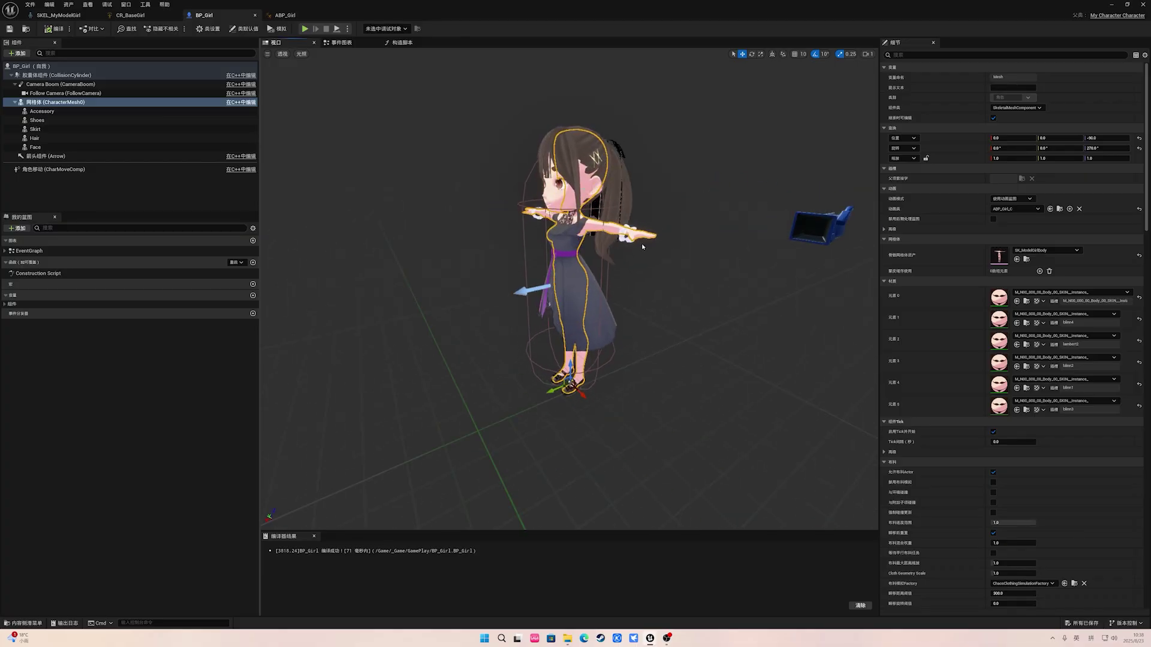
pyautogui.keyDown('alt'); pyautogui.moveTo(642, 244); pyautogui.dragTo(638, 168); pyautogui.keyUp('alt')
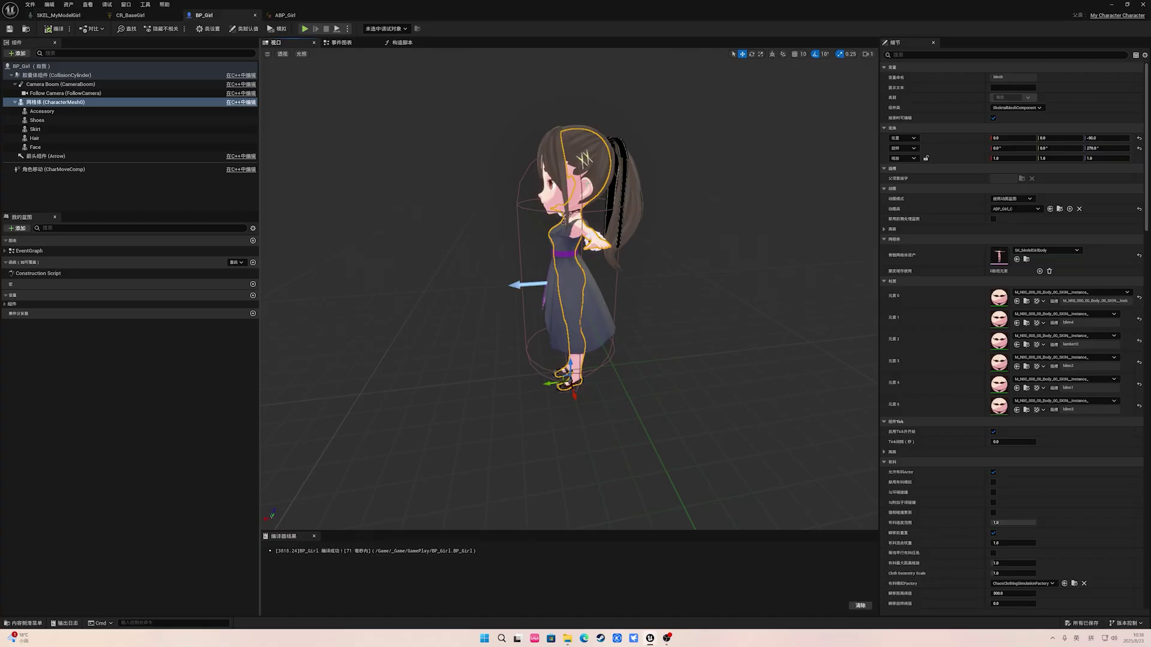
pyautogui.keyDown('alt'); pyautogui.moveTo(520, 249); pyautogui.dragTo(579, 264); pyautogui.keyUp('alt')
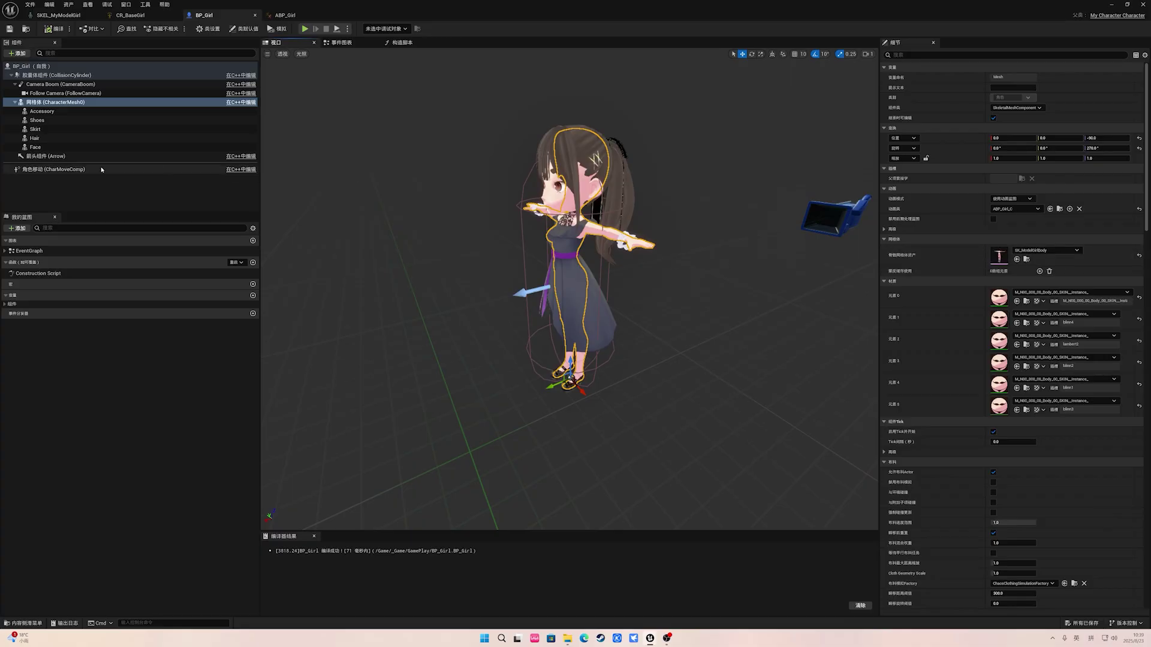
# Step: Select BP_Girl's Face component, locate its animation class Face01_ABP in the content folder and open that blueprint
pyautogui.click(36, 147)
pyautogui.click(38, 139)
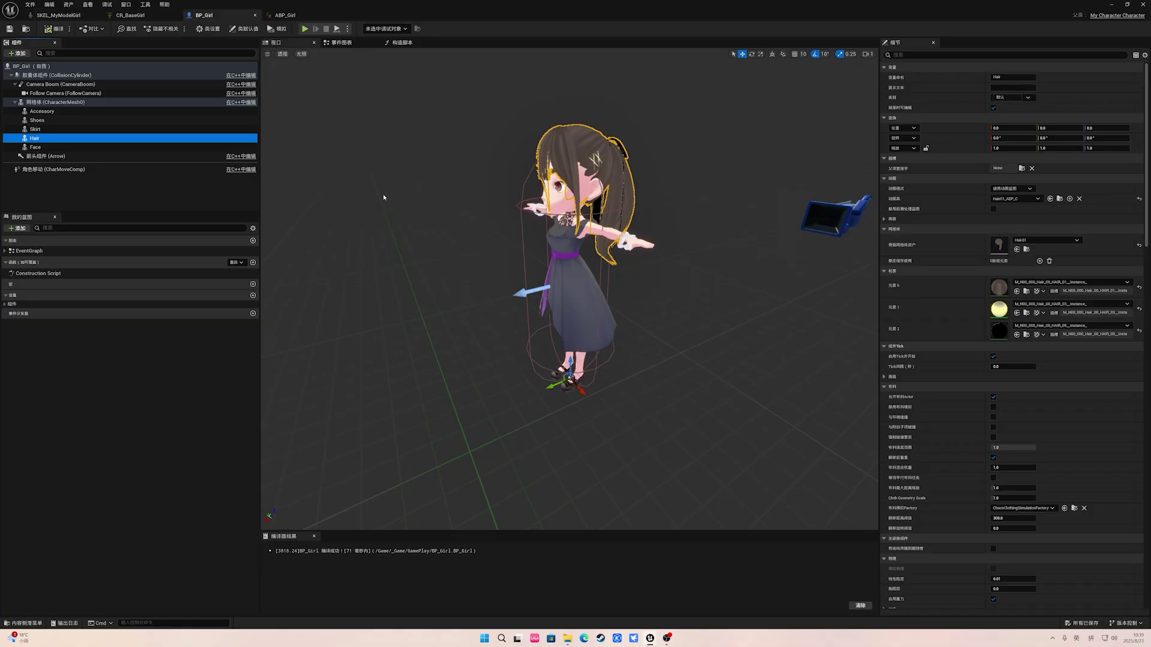
pyautogui.click(36, 146)
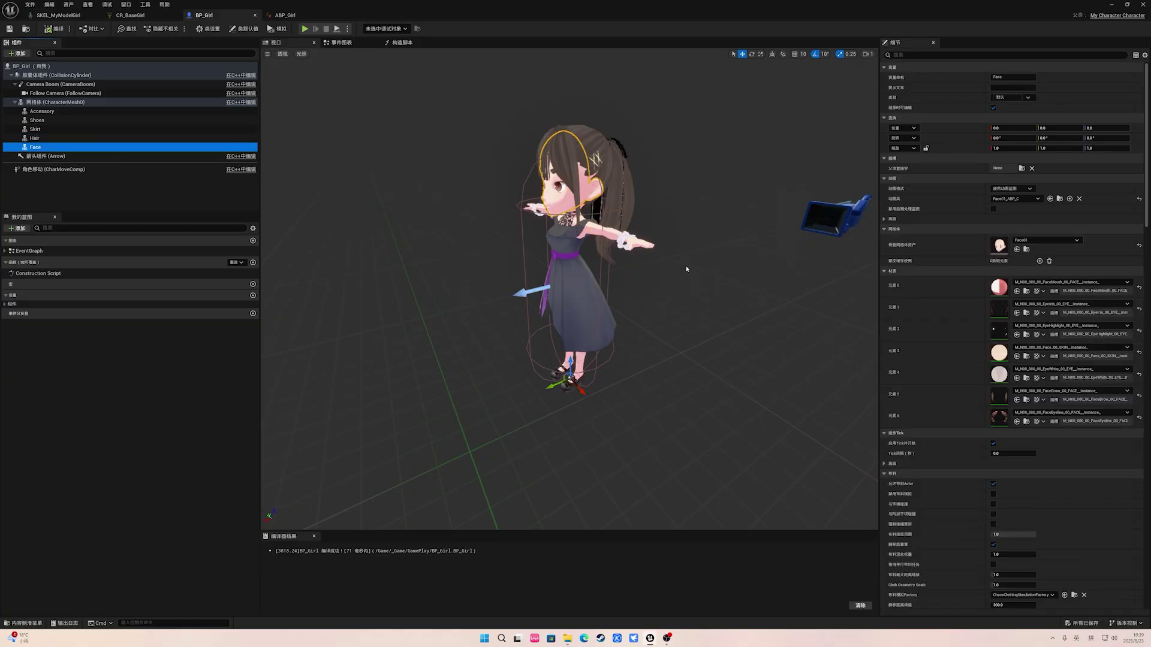
pyautogui.click(1060, 199)
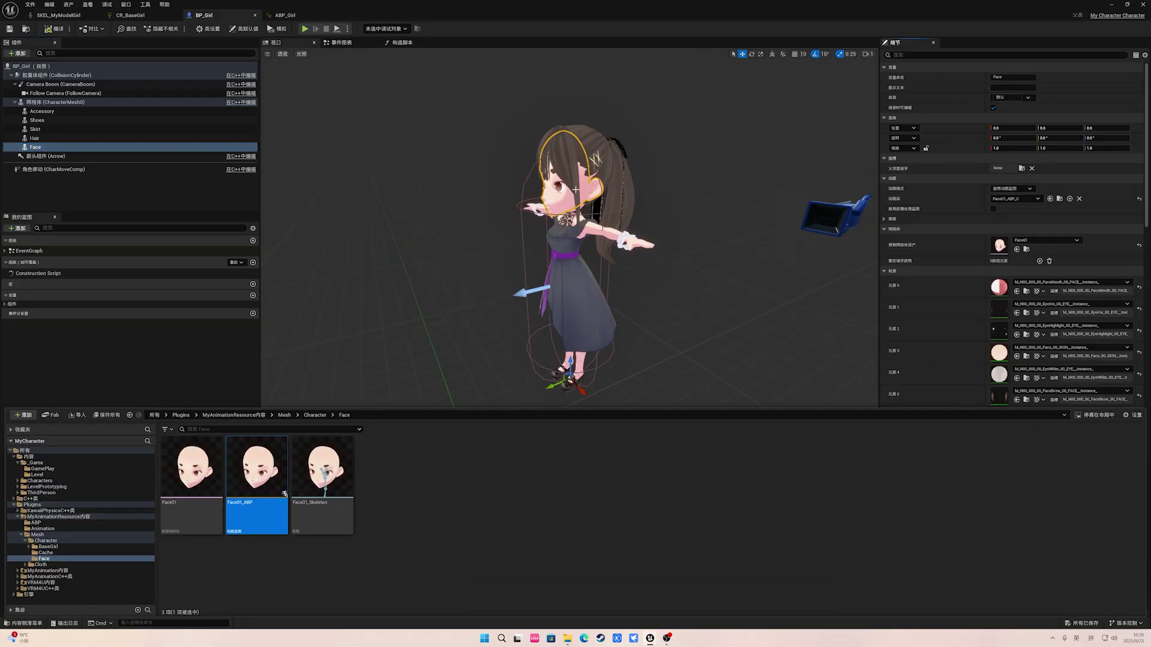
pyautogui.doubleClick(258, 489)
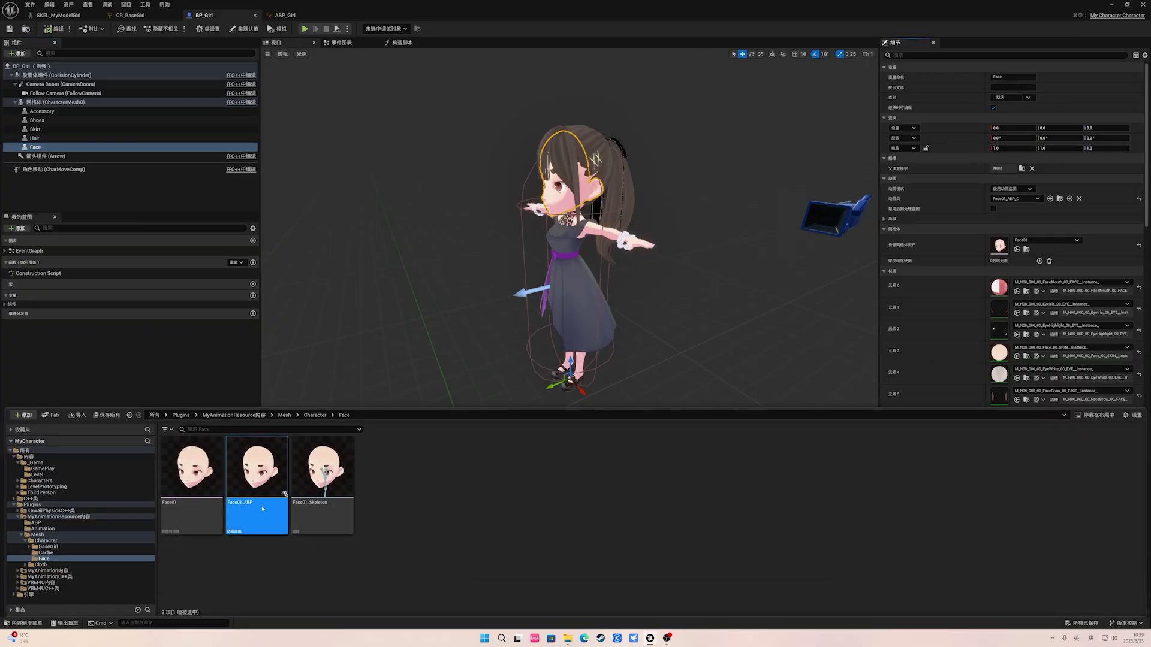
# Step: Move the UseLeaderPose node nearer to Output Pose's height in Face01_ABP's AnimGraph, save the blueprint and inspect the face mesh
pyautogui.moveTo(656, 232); pyautogui.dragTo(585, 285, button='right')
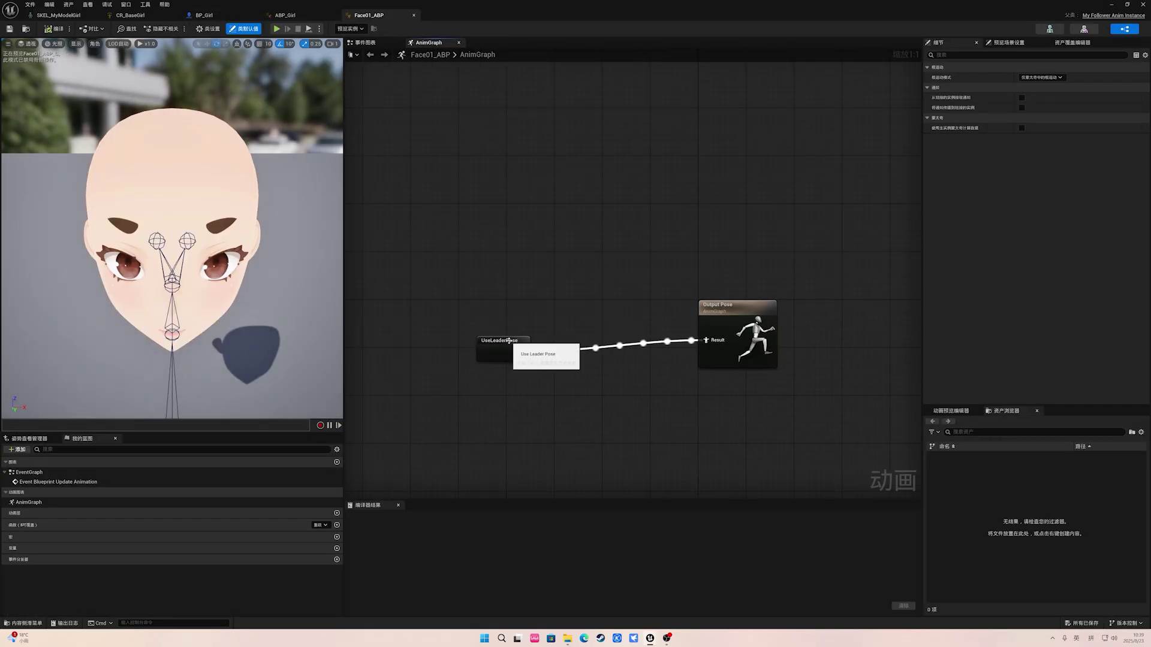
pyautogui.moveTo(509, 345); pyautogui.dragTo(528, 322)
pyautogui.moveTo(581, 306); pyautogui.dragTo(564, 269, button='right')
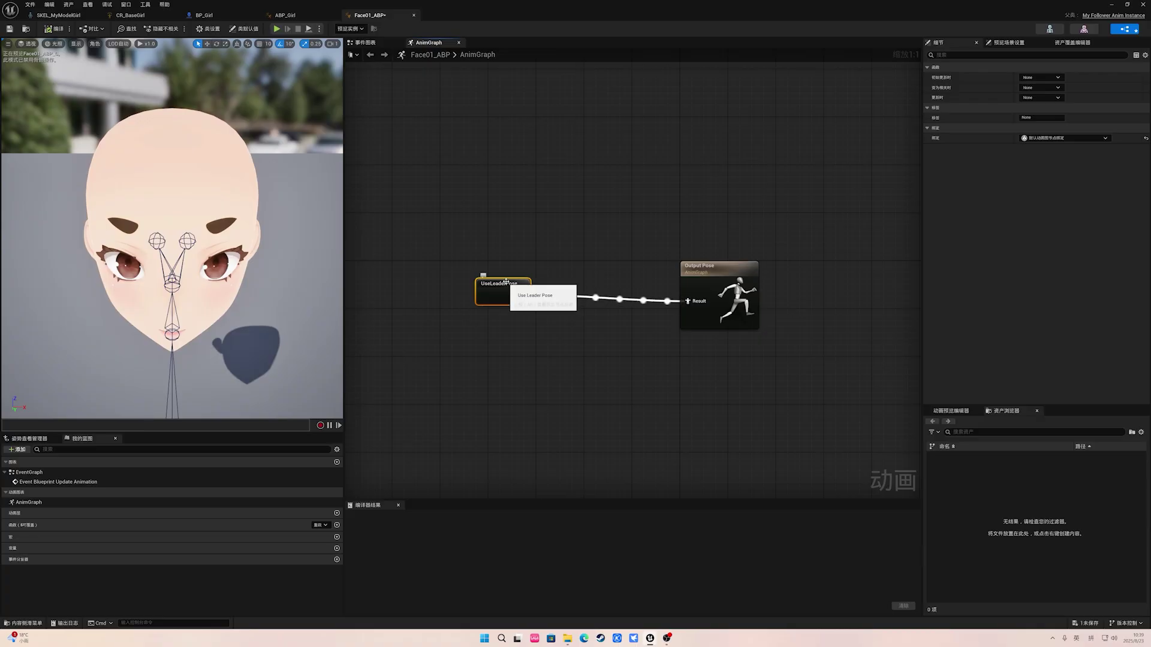
pyautogui.click(479, 244)
pyautogui.moveTo(459, 249); pyautogui.dragTo(546, 333)
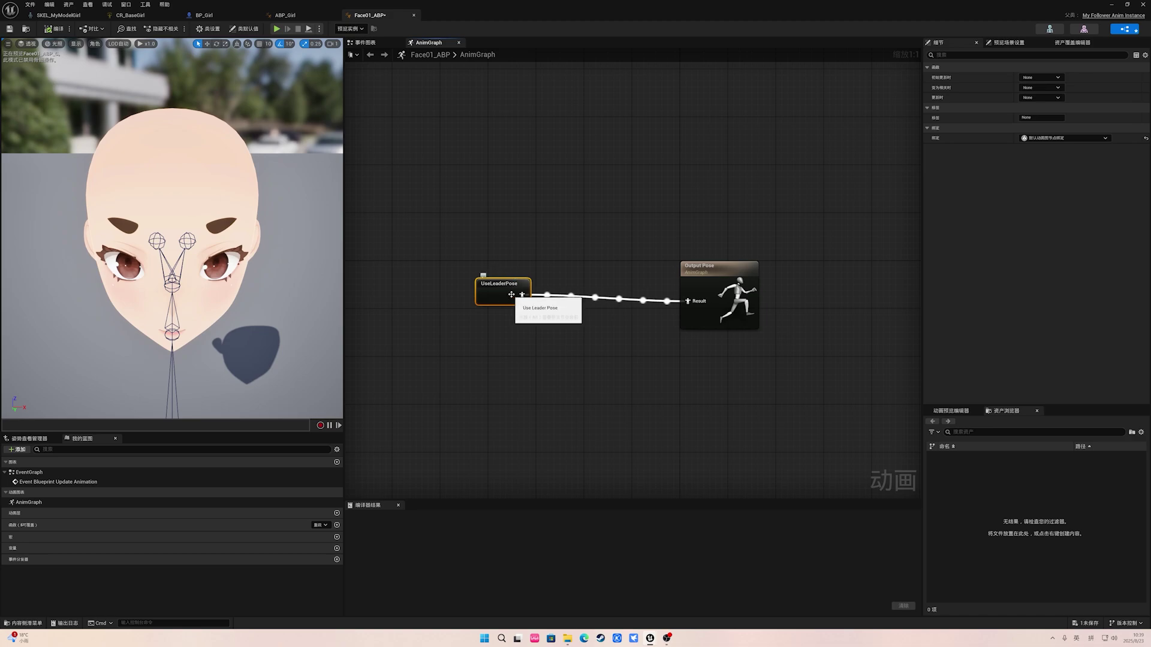
pyautogui.click(504, 264)
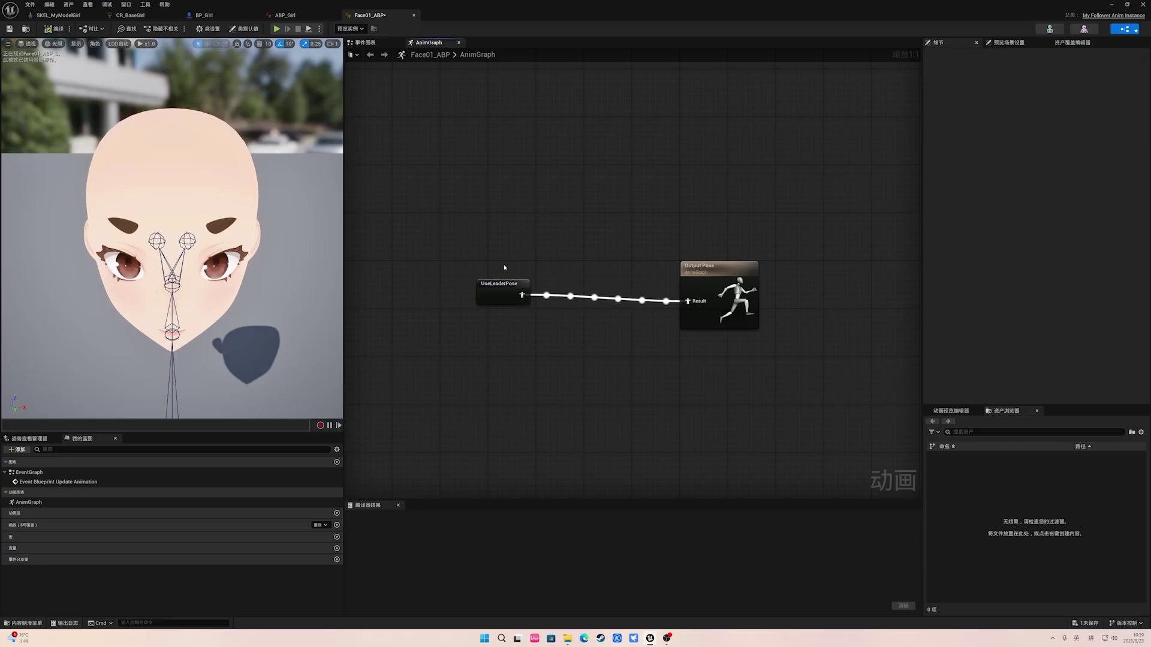
pyautogui.click(501, 285)
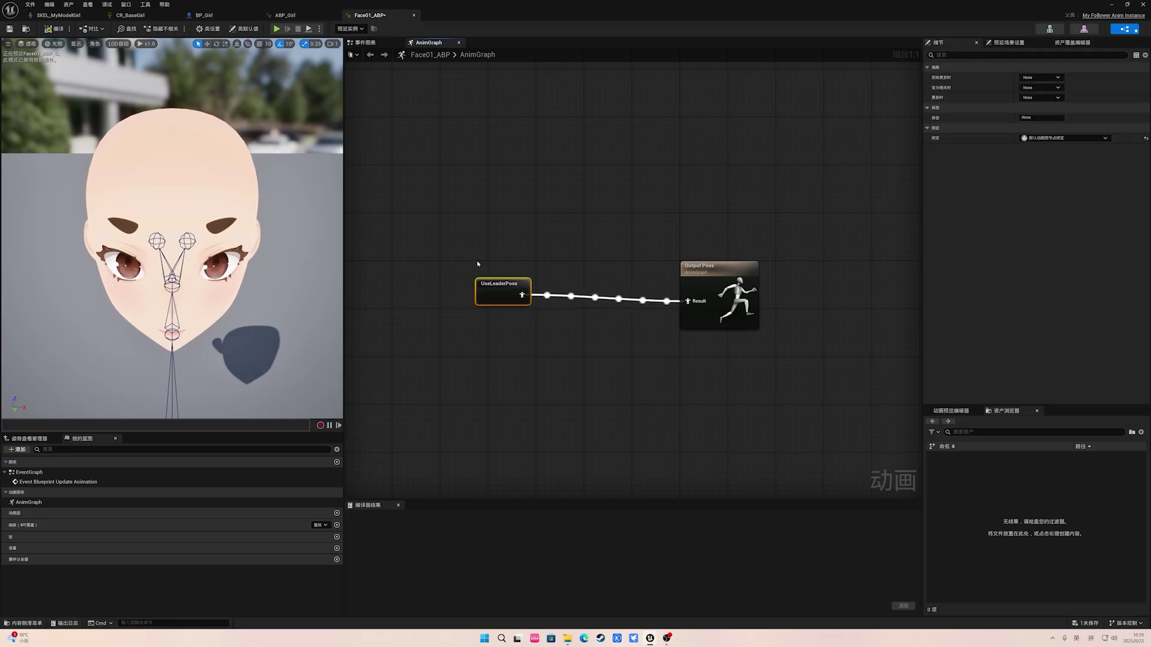
pyautogui.moveTo(465, 260); pyautogui.dragTo(539, 334)
pyautogui.click(496, 222)
pyautogui.hotkey('ctrl', 's')
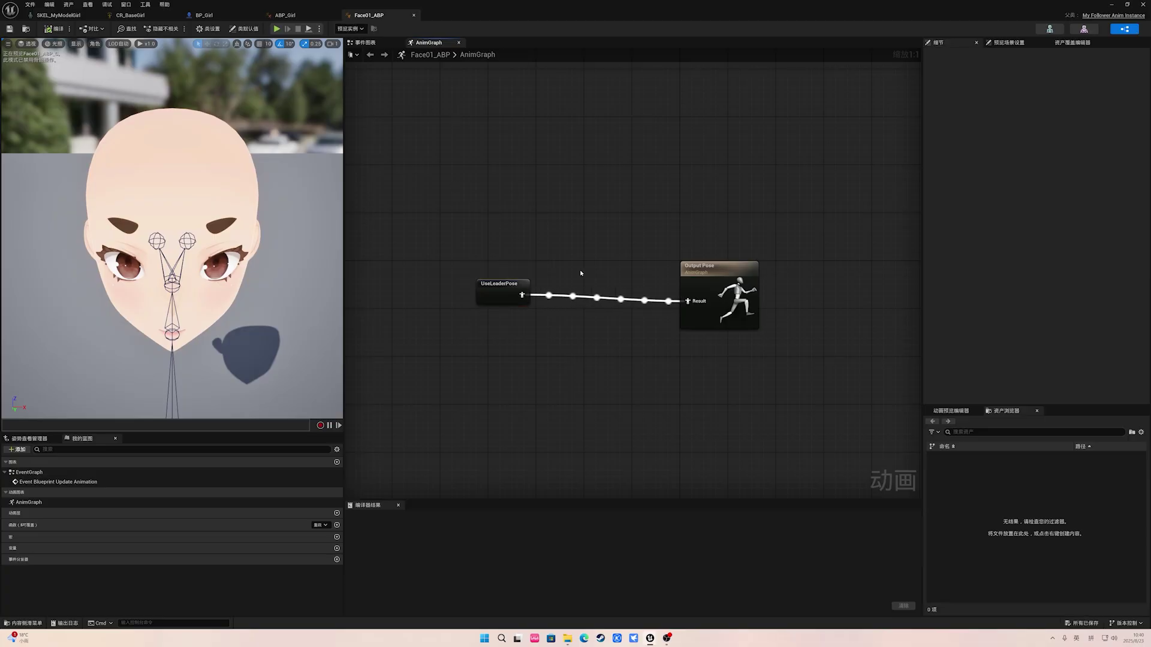
pyautogui.moveTo(551, 265); pyautogui.dragTo(580, 268, button='right')
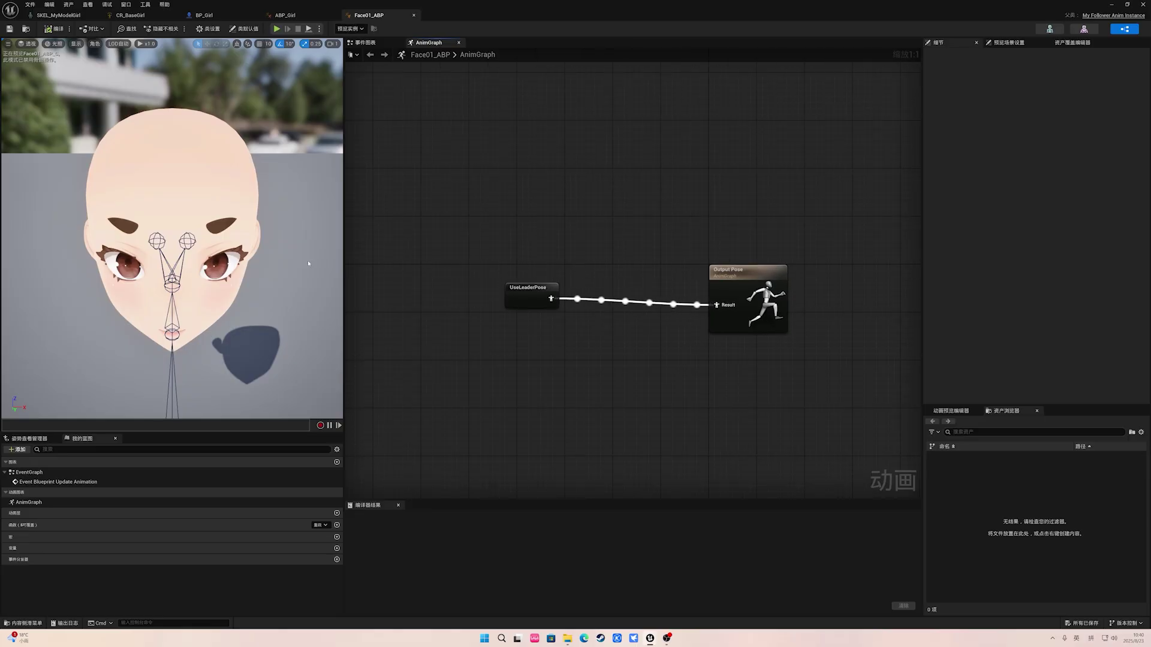
pyautogui.keyDown('alt'); pyautogui.moveTo(308, 262); pyautogui.dragTo(271, 150); pyautogui.keyUp('alt')
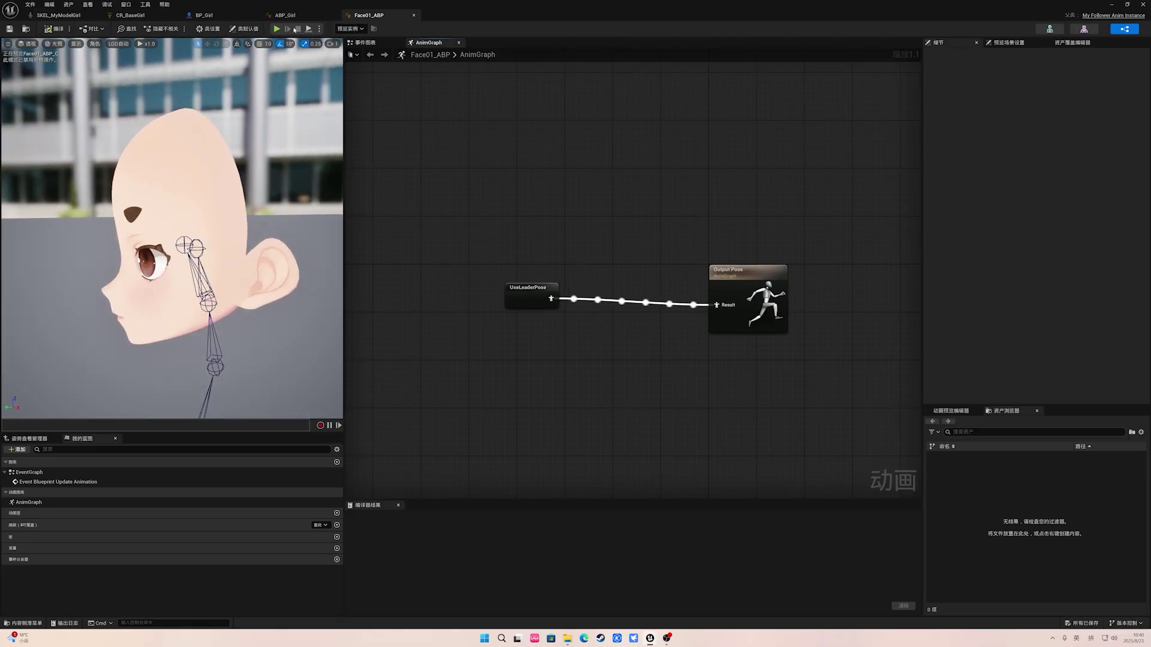
# Step: Go back to ABP_Girl's AnimGraph and expose the Control Rig node's Bust_Scale input as a pin
pyautogui.click(206, 15)
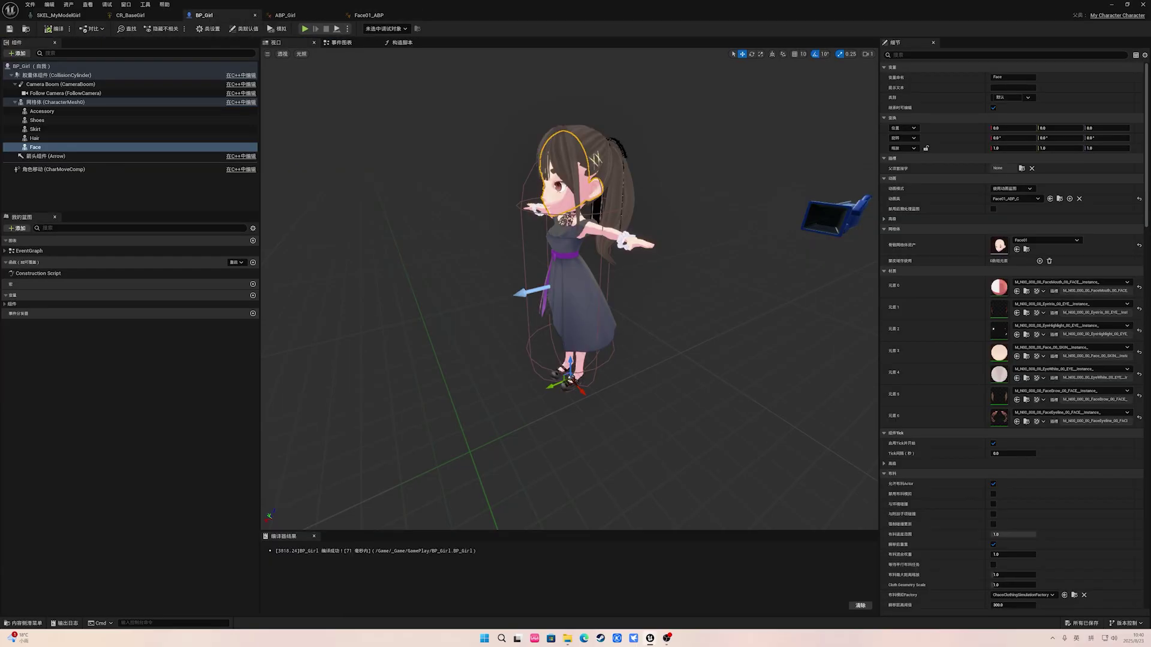
pyautogui.keyDown('alt'); pyautogui.moveTo(599, 347); pyautogui.dragTo(773, 353); pyautogui.keyUp('alt')
pyautogui.click(285, 15)
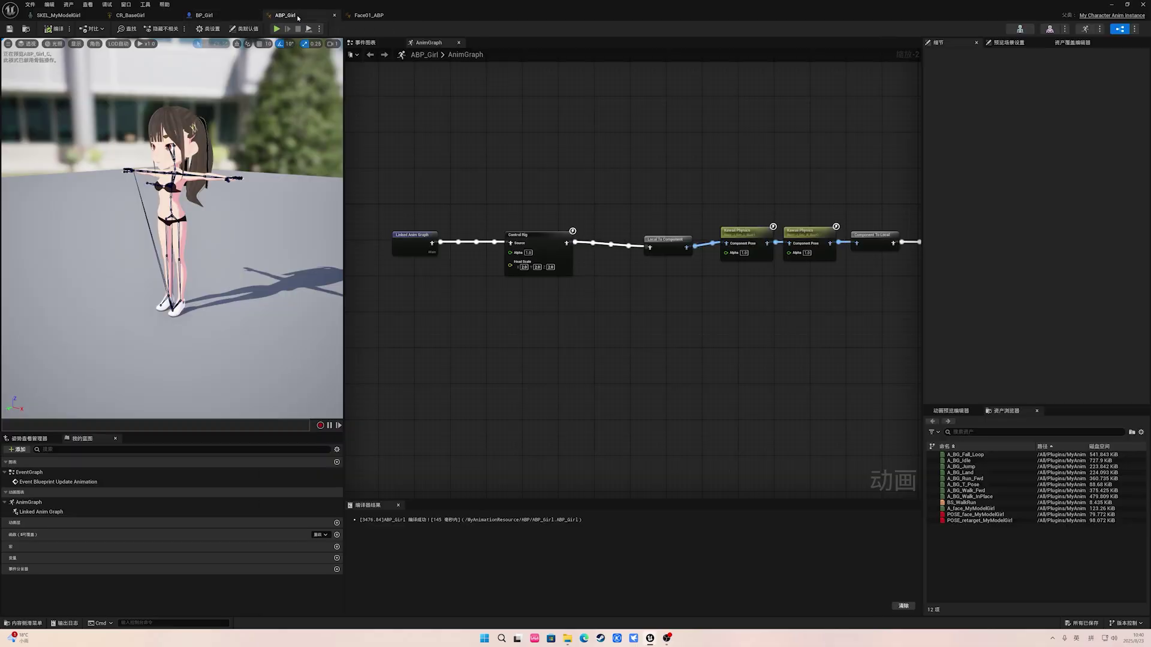
pyautogui.scroll(2, 568, 222)
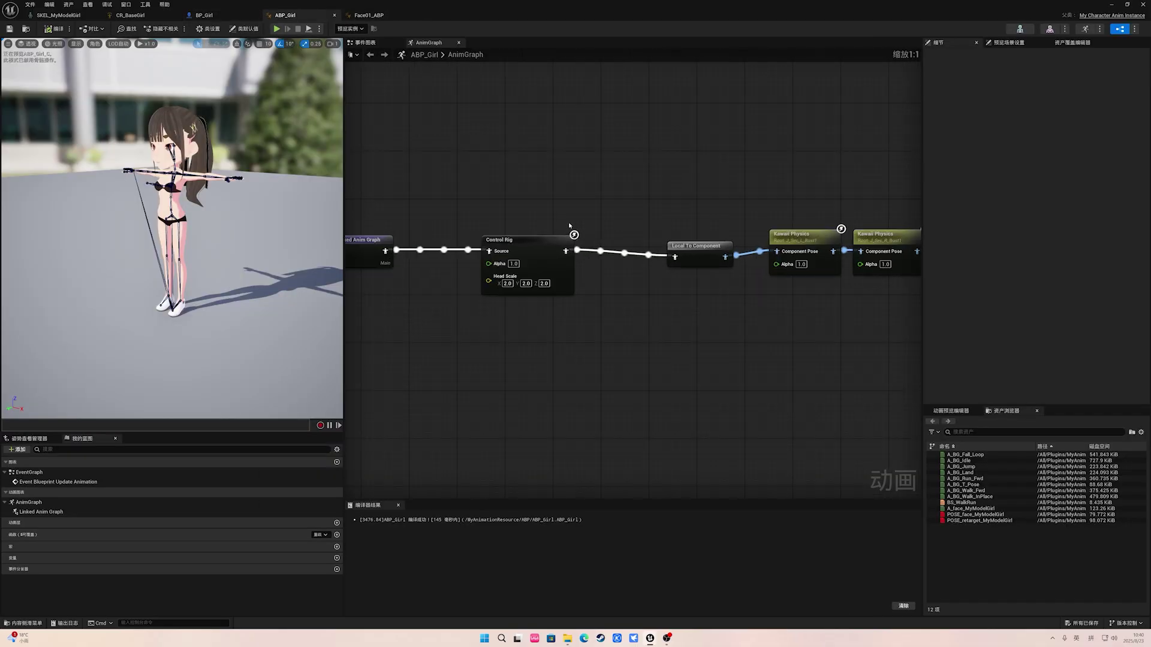
pyautogui.click(537, 243)
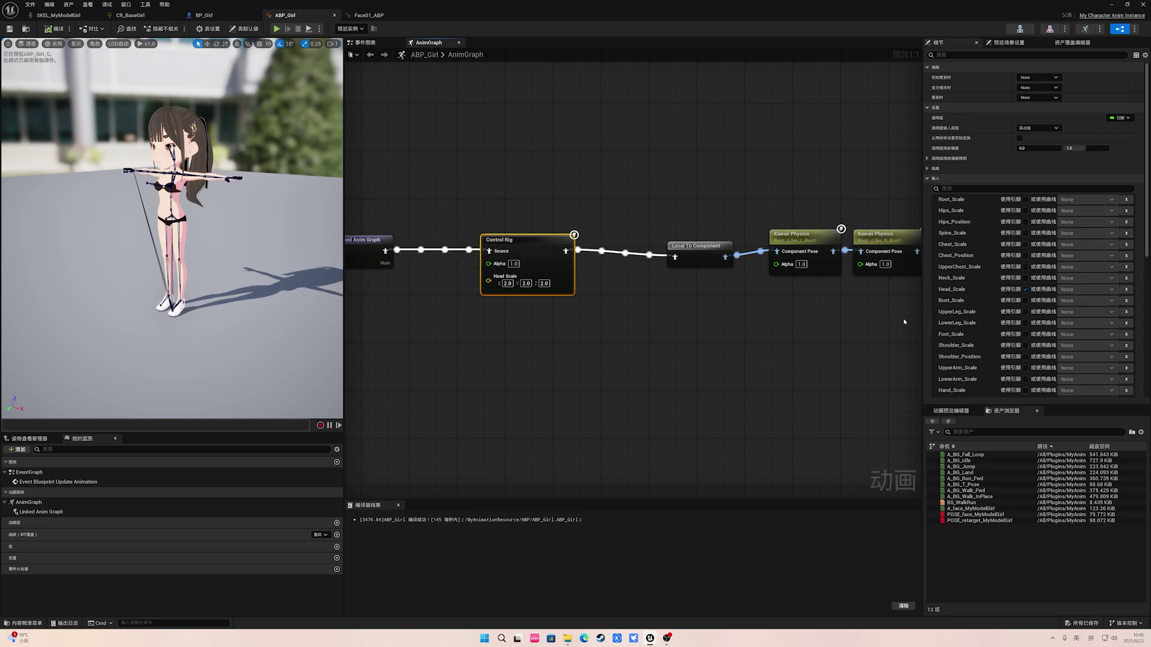
pyautogui.click(1025, 300)
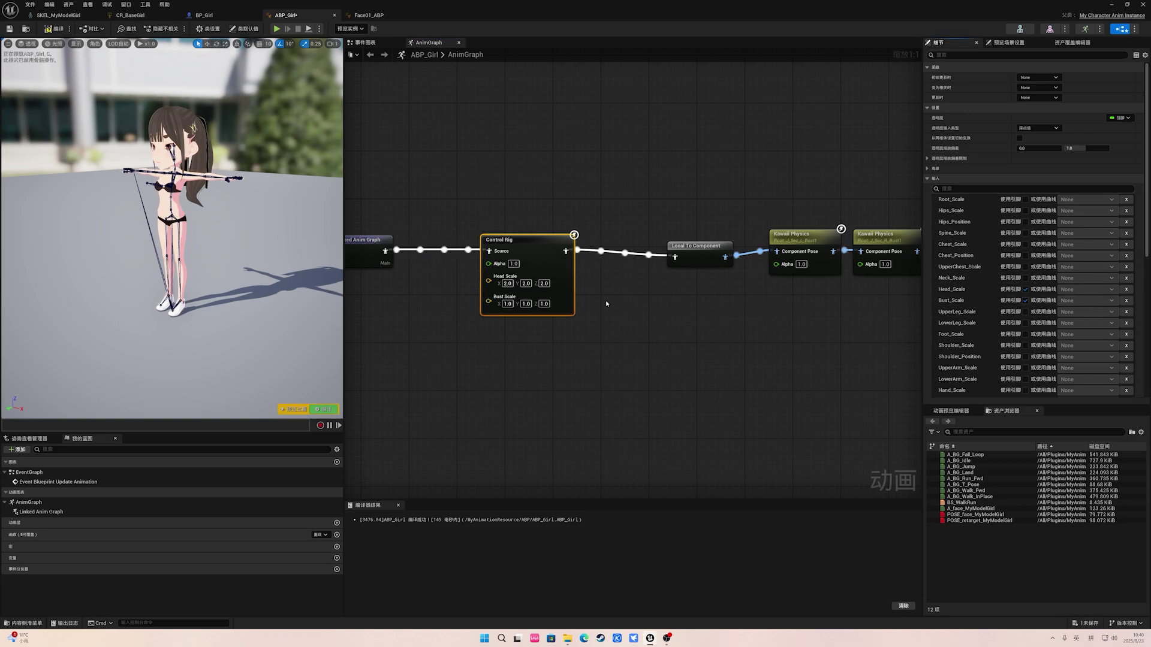
# Step: Set the Control Rig node's Bust Scale to 1.2 on X, Y and Z
pyautogui.click(507, 304)
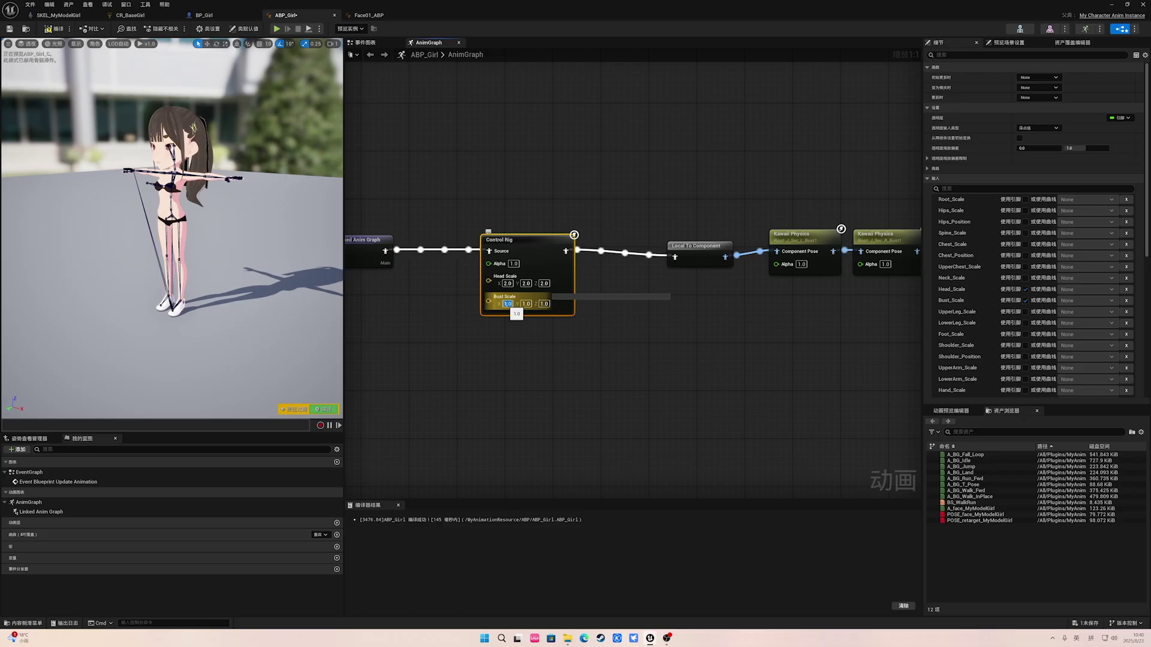
pyautogui.write('1.2')
pyautogui.press('Return')
pyautogui.click(526, 304)
pyautogui.write('1.2')
pyautogui.press('Tab')
pyautogui.click(564, 310)
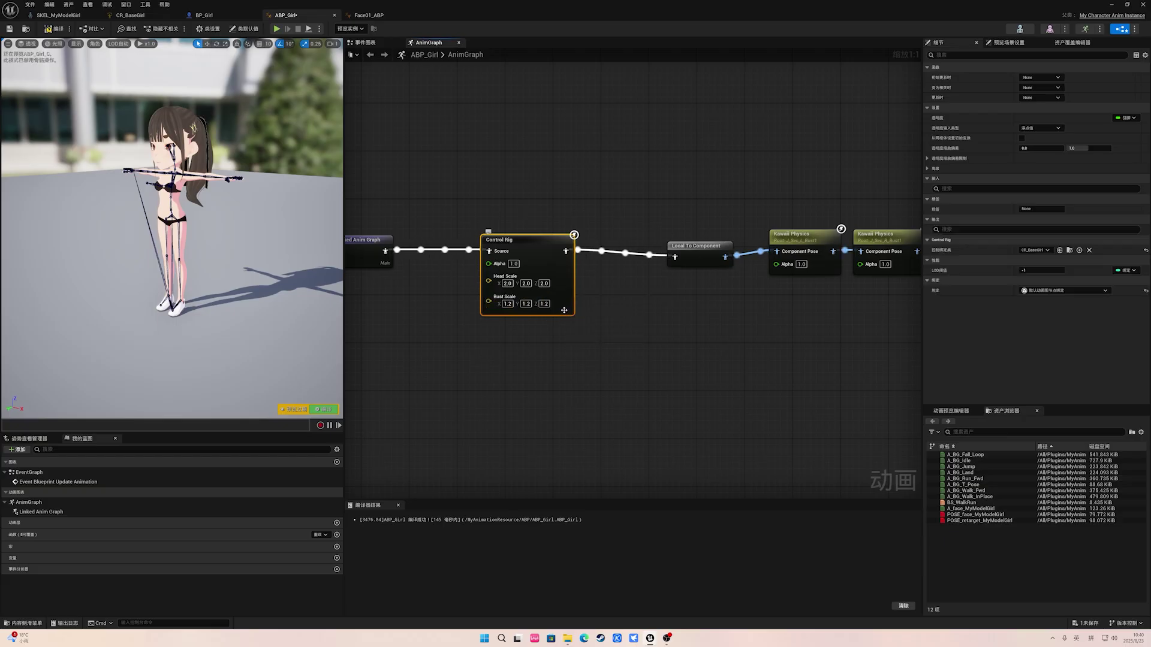
# Step: Set the Control Rig node's Head Scale to 1.0 on all three axes and compile ABP_Girl
pyautogui.click(519, 283)
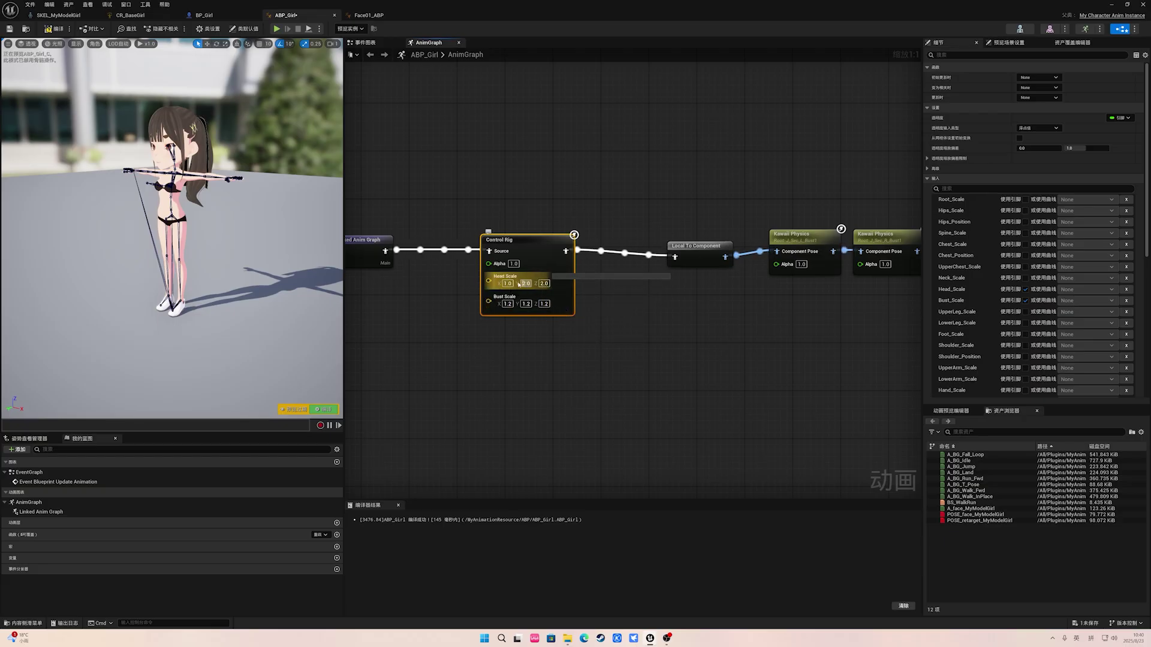
pyautogui.write('1')
pyautogui.press('Return')
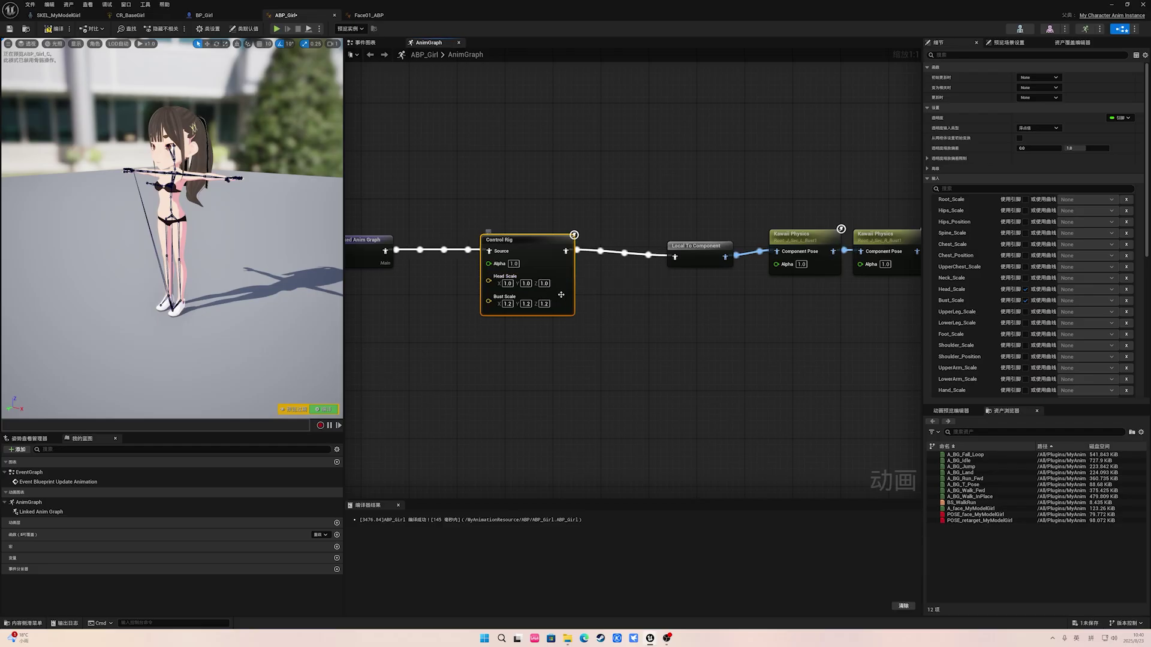
pyautogui.click(58, 29)
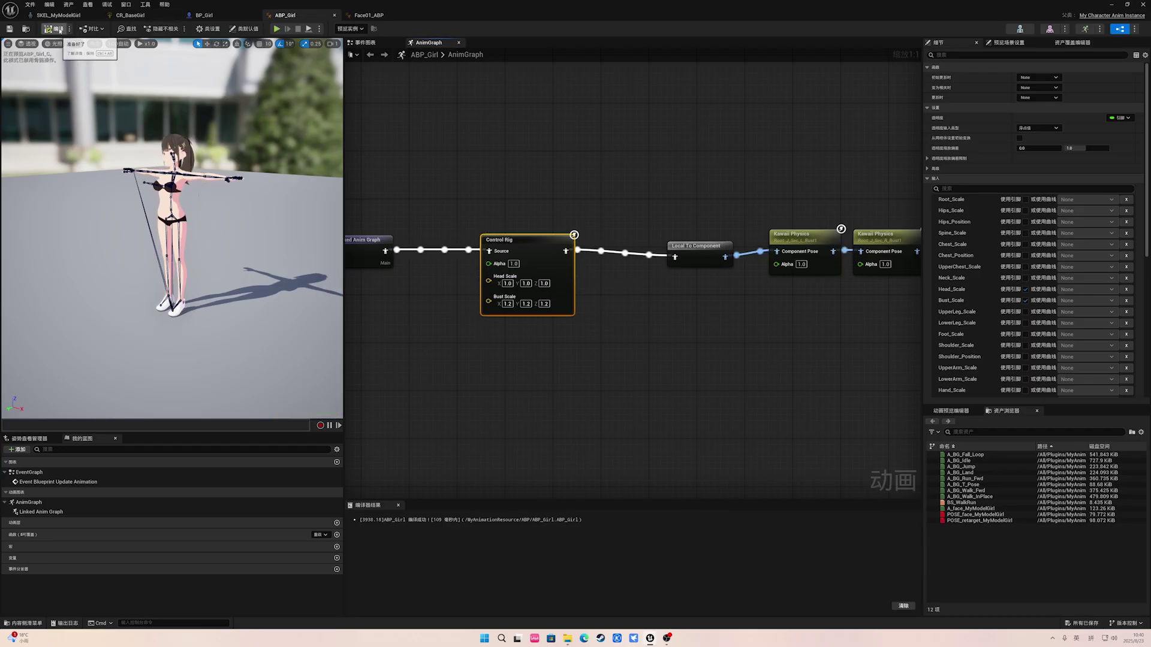
pyautogui.click(552, 112)
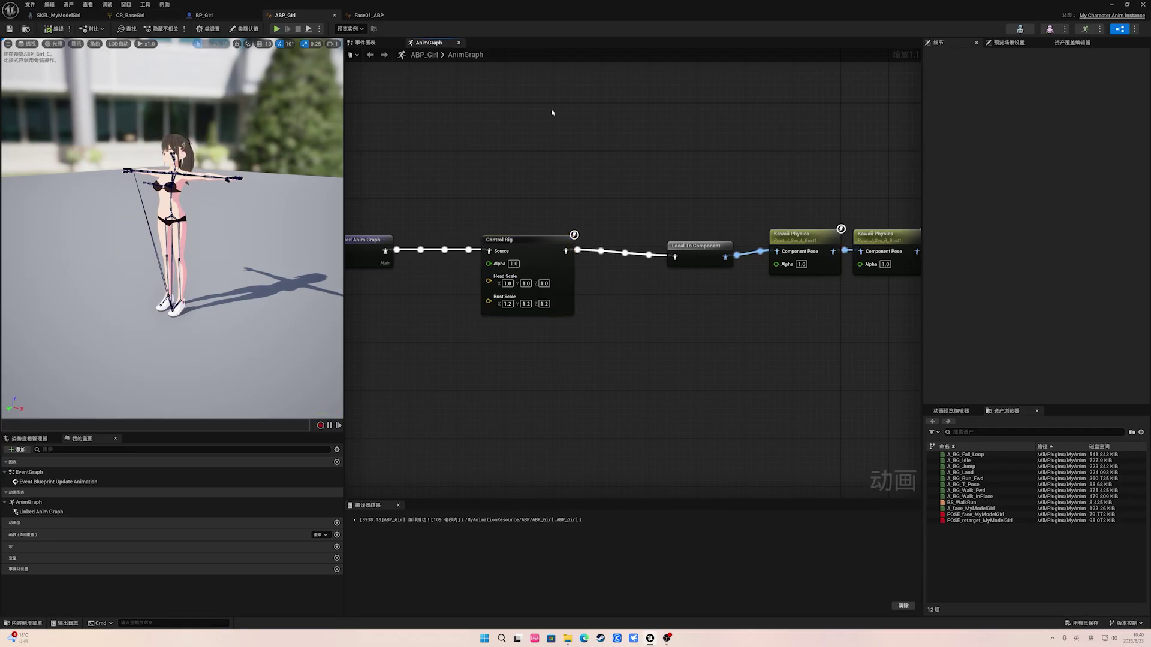
# Step: Compile BP_Girl, then play MainLevel and run the character around to check her body proportions in motion
pyautogui.click(228, 15)
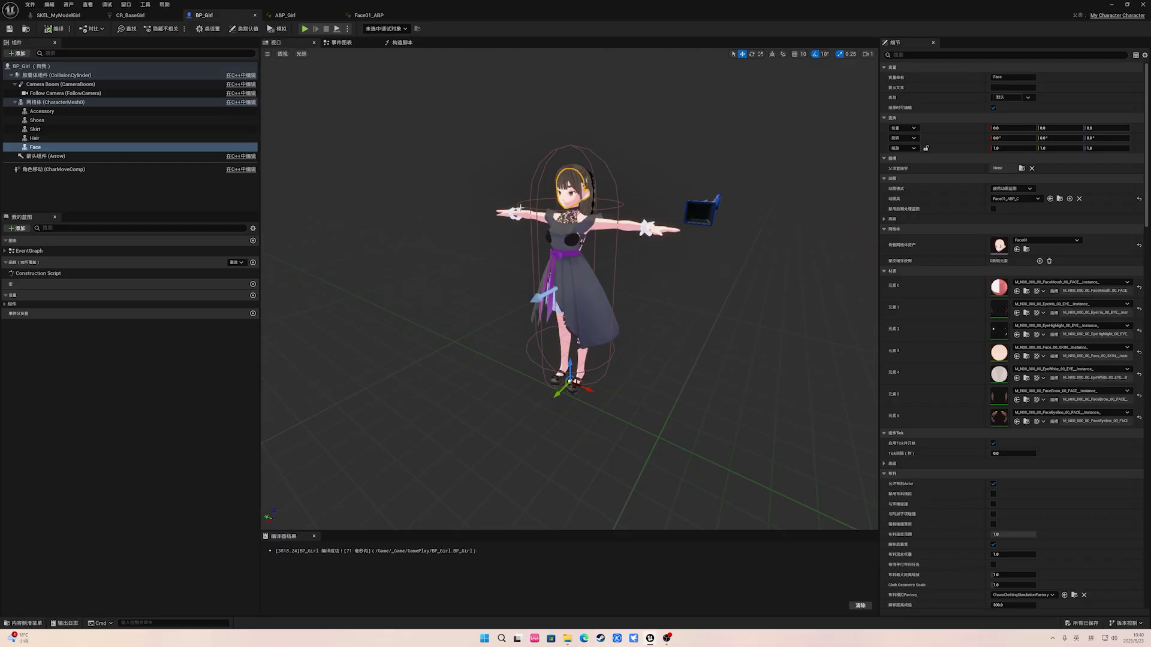
pyautogui.click(55, 28)
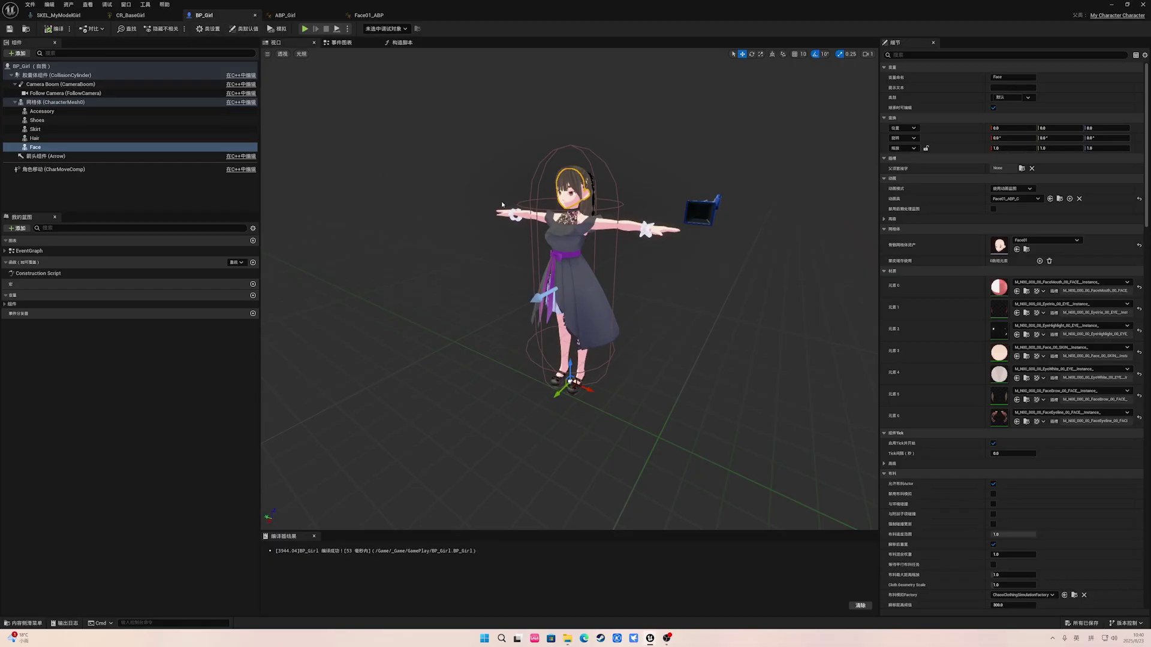
pyautogui.click(1111, 5)
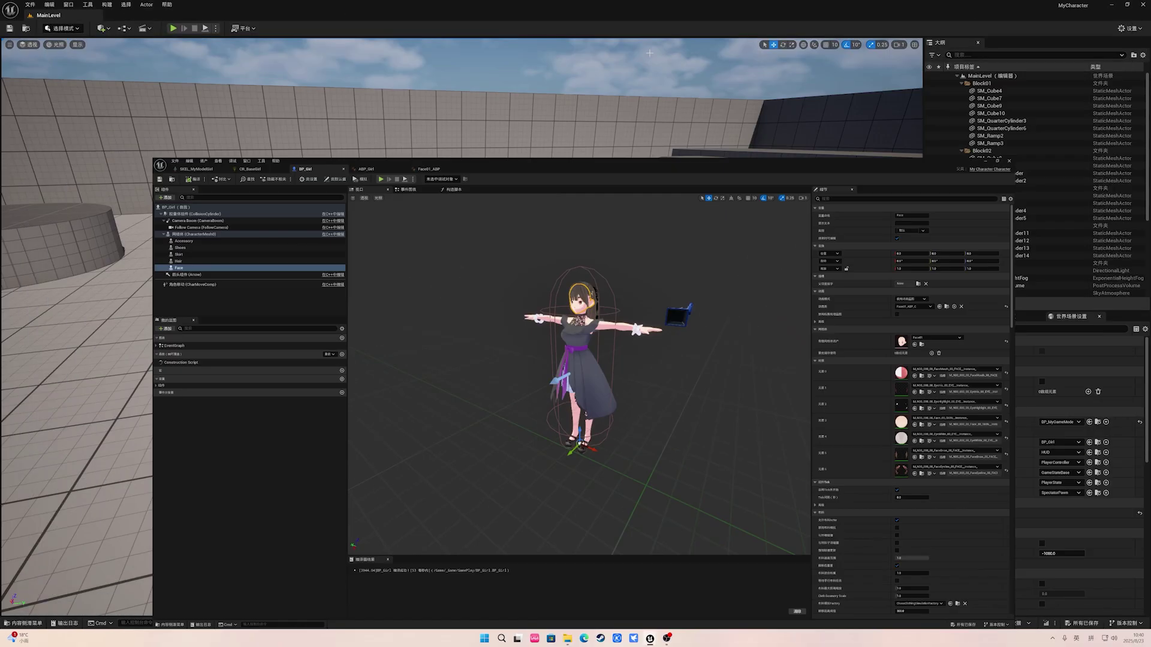
pyautogui.hotkey('alt', 'p')
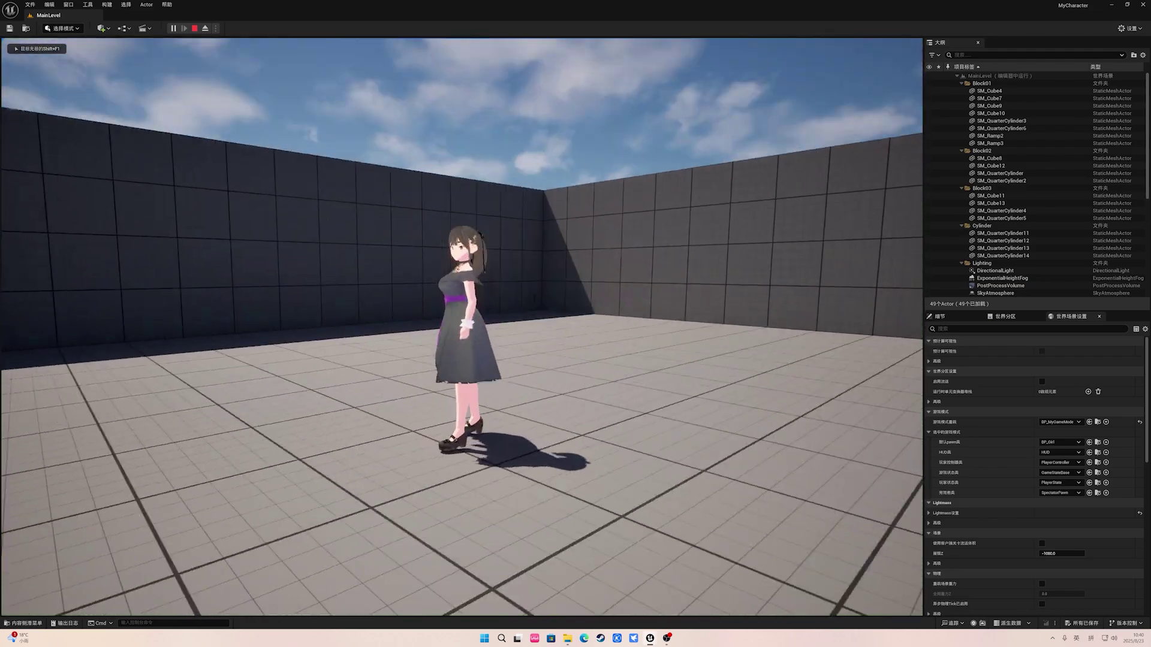
pyautogui.press('s')
pyautogui.press('d')
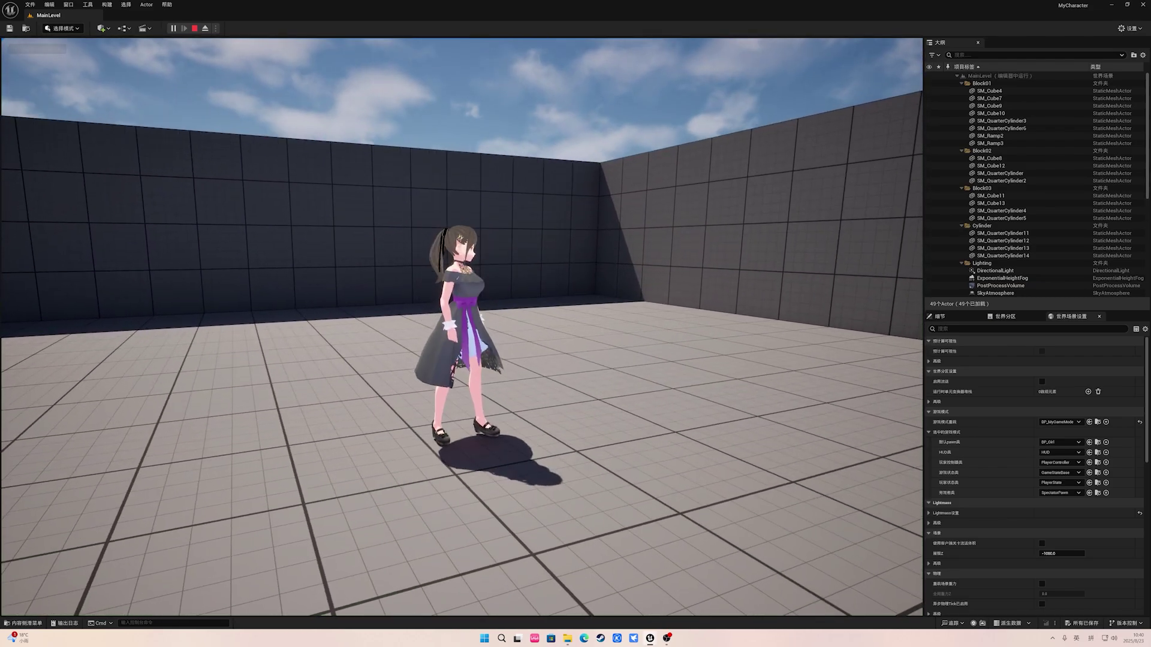
pyautogui.press('s')
pyautogui.press('a')
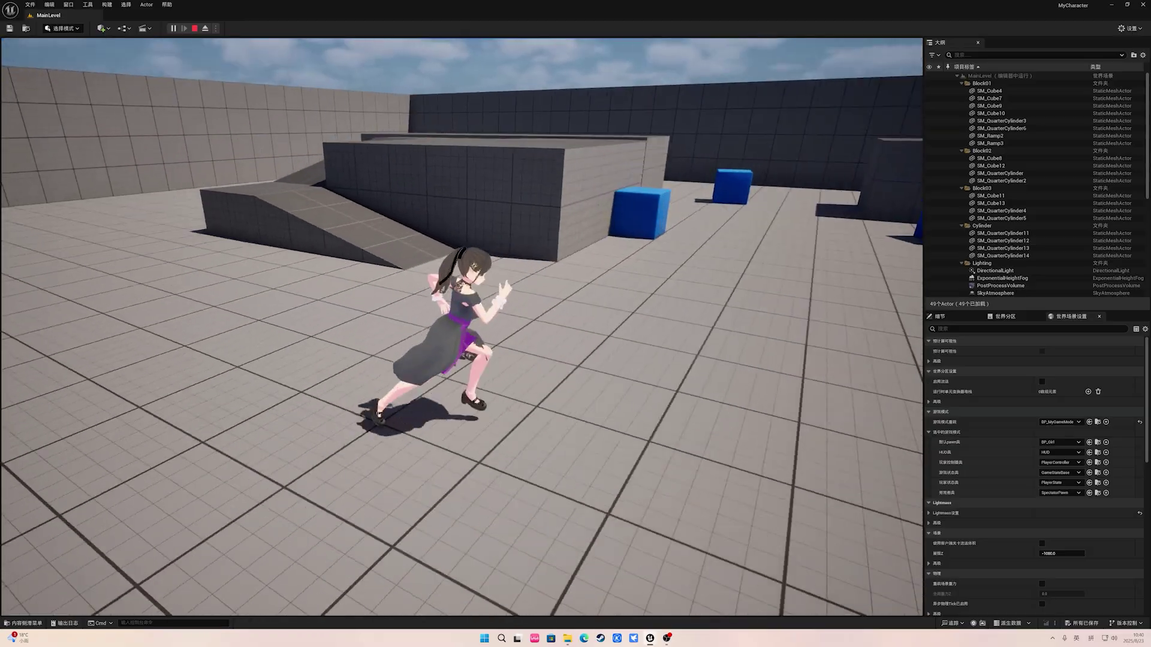
pyautogui.press('w')
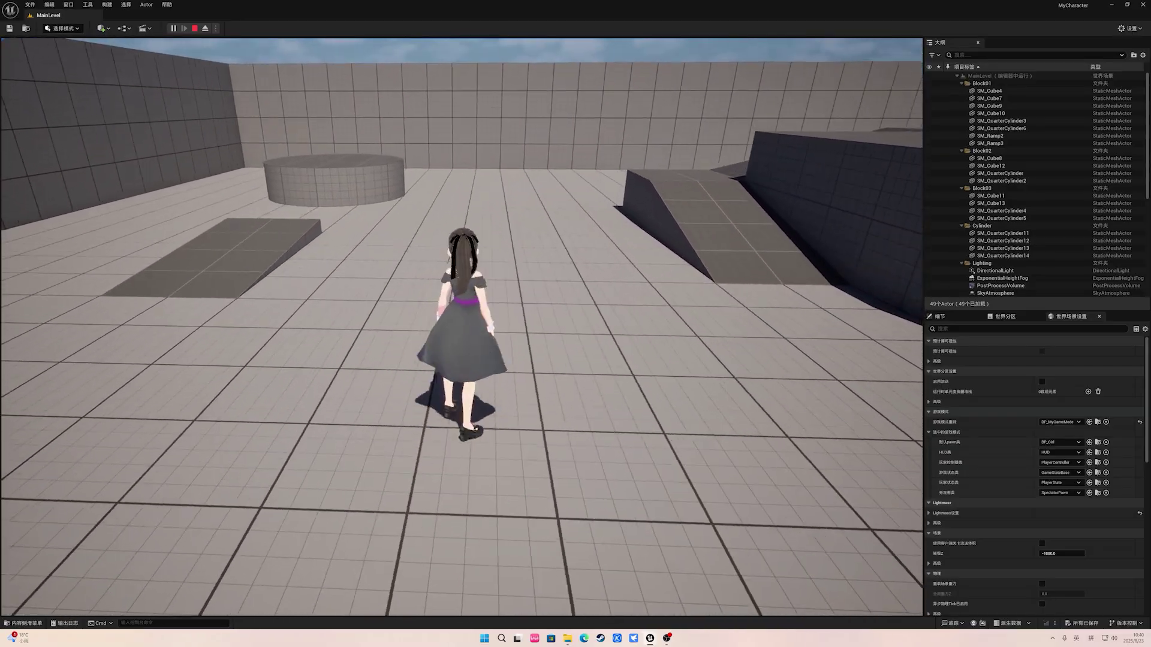
pyautogui.press('Escape')
# Step: Go back to the blueprint editor and bring up ABP_Girl's AnimGraph at the Control Rig node
pyautogui.hotkey('alt', 'Tab')
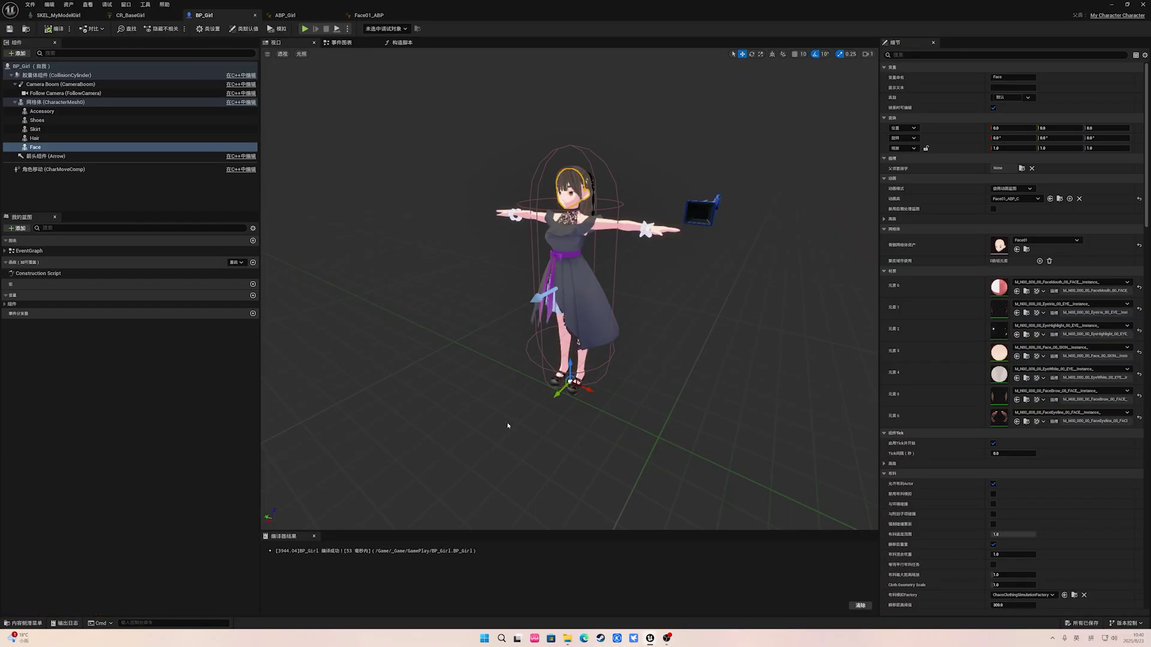
pyautogui.click(369, 15)
pyautogui.moveTo(458, 242); pyautogui.dragTo(542, 352)
pyautogui.click(453, 188)
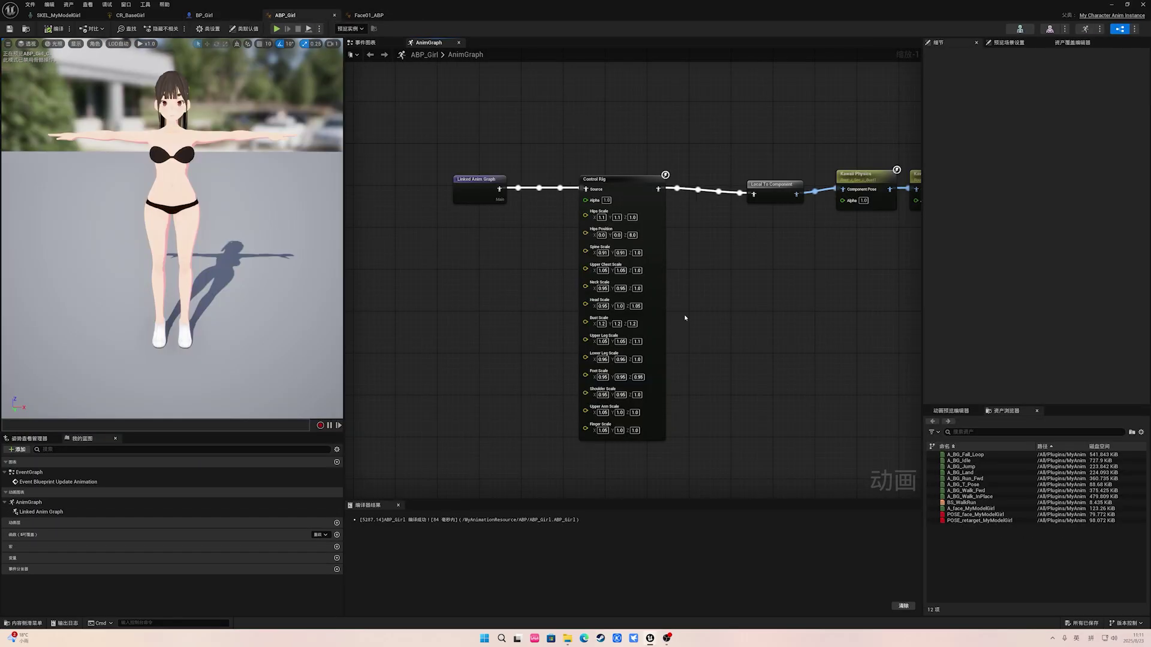
pyautogui.click(284, 15)
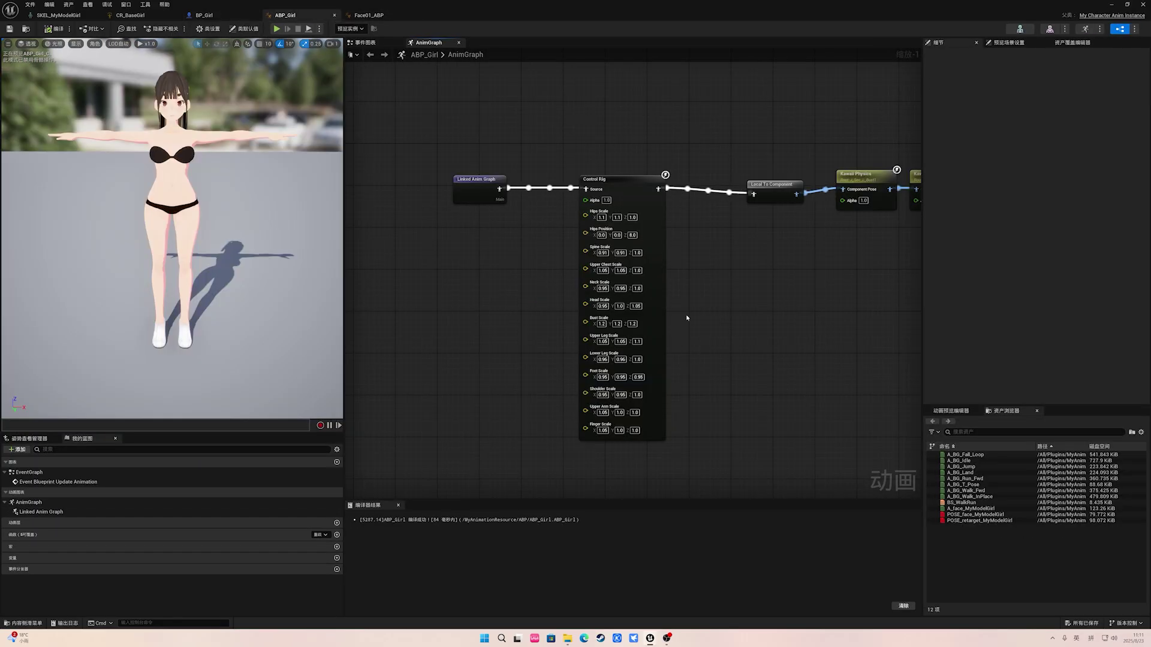
# Step: Set the Control Rig node's Alpha to 0, then compile and save ABP_Girl to preview the unmodified body
pyautogui.click(607, 201)
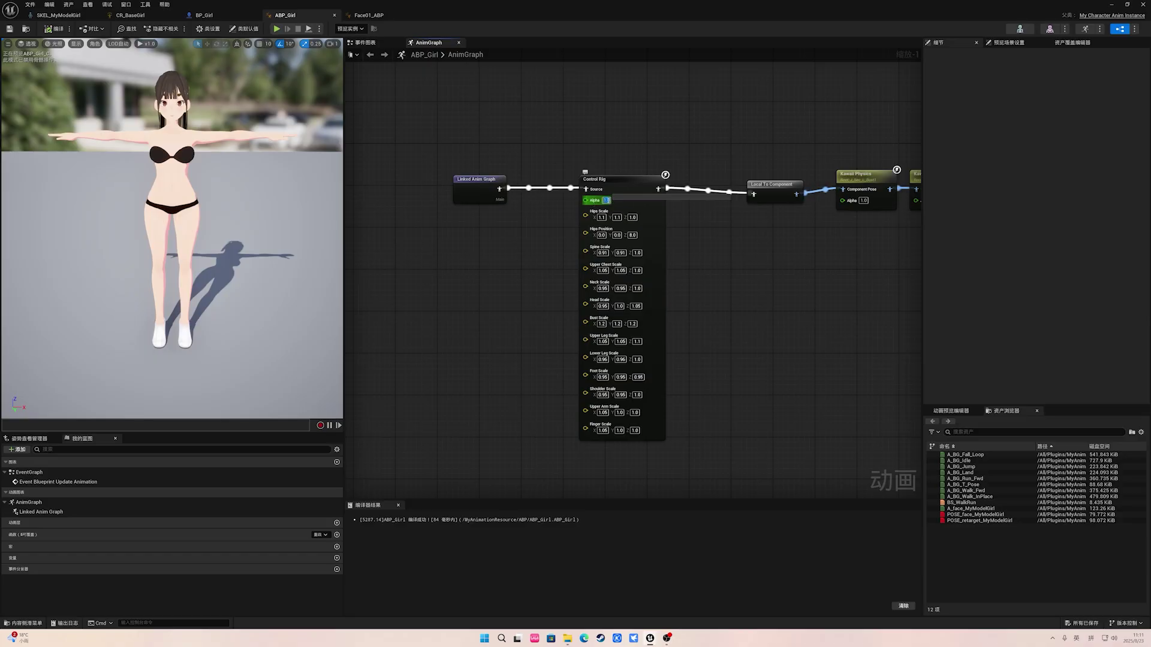
pyautogui.write('0')
pyautogui.click(629, 225)
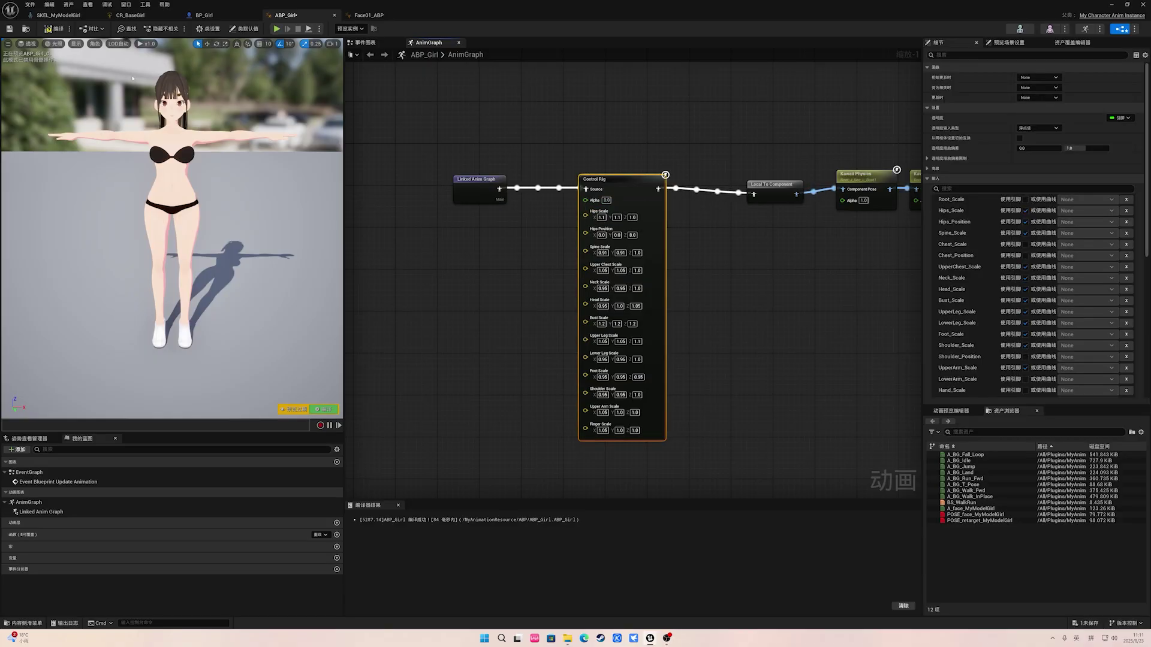
pyautogui.click(55, 29)
pyautogui.hotkey('ctrl', 's')
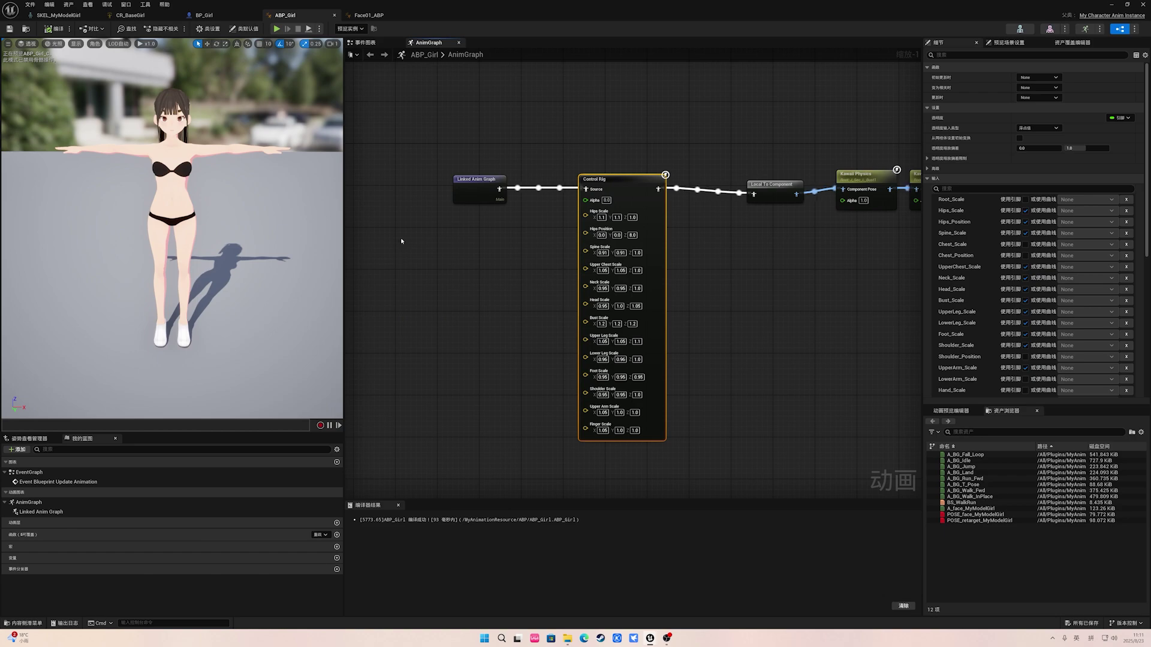
# Step: Set the Control Rig node's Alpha back to 1, save ABP_Girl and deselect the node
pyautogui.click(607, 200)
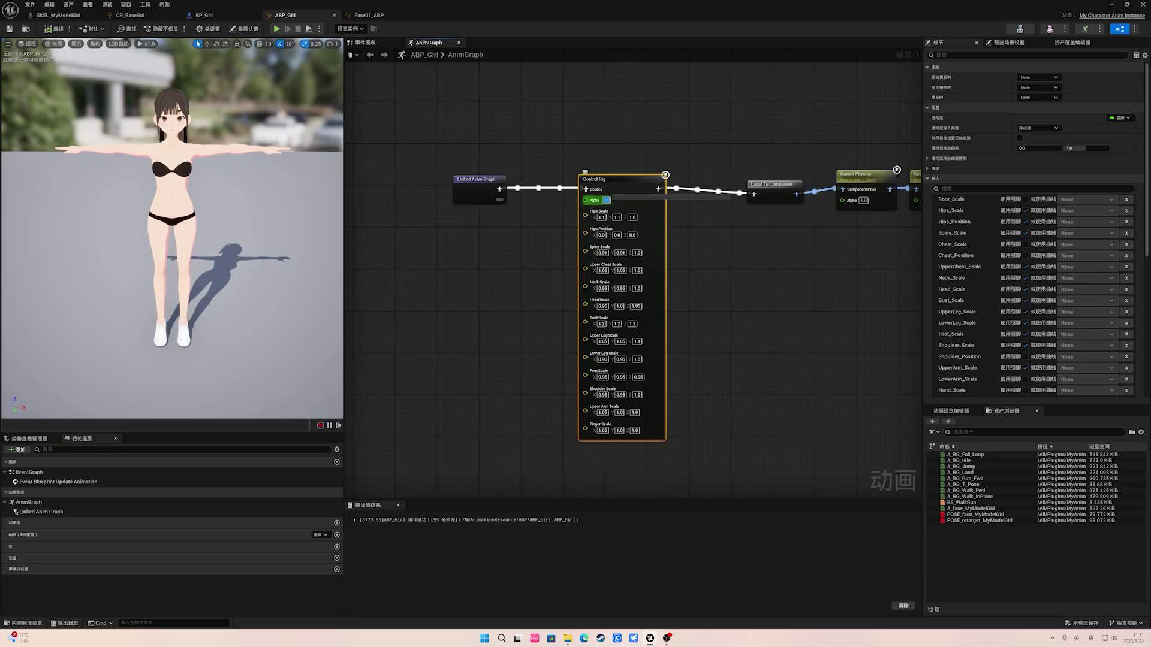
pyautogui.write('1')
pyautogui.press('Return')
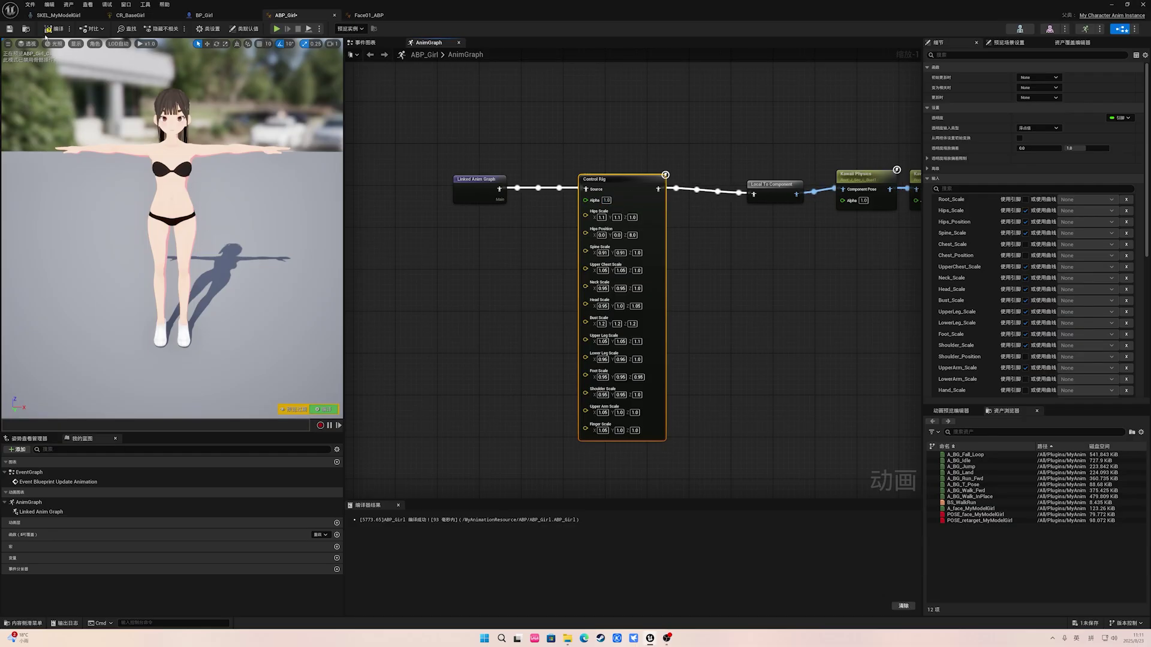
pyautogui.hotkey('ctrl', 's')
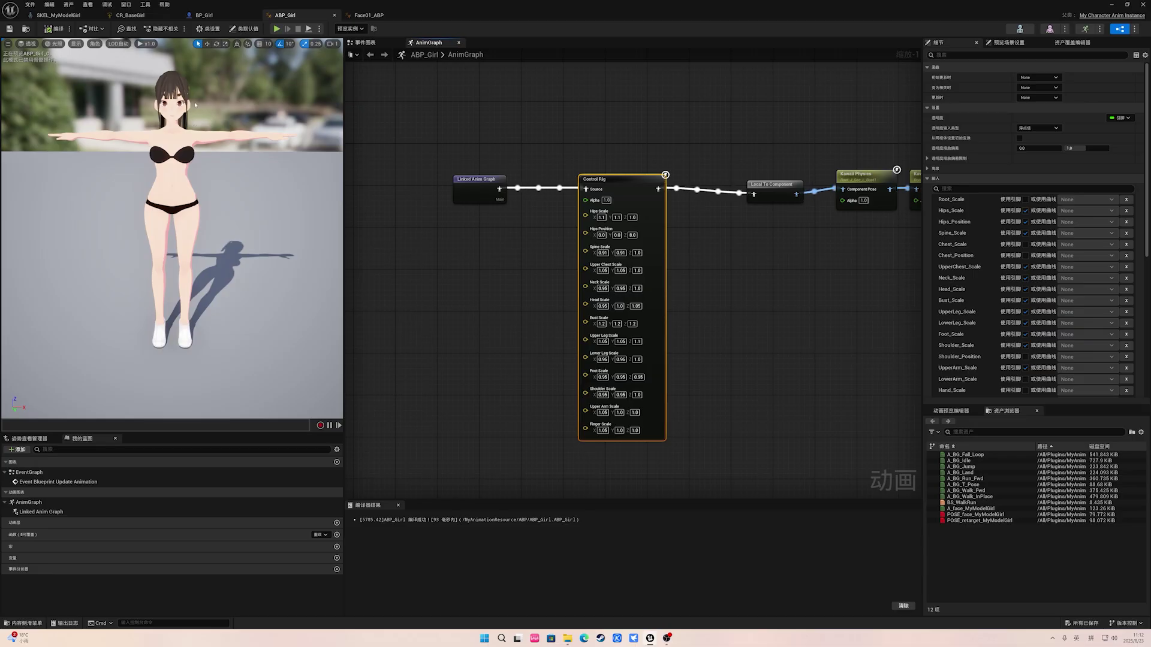
pyautogui.click(527, 286)
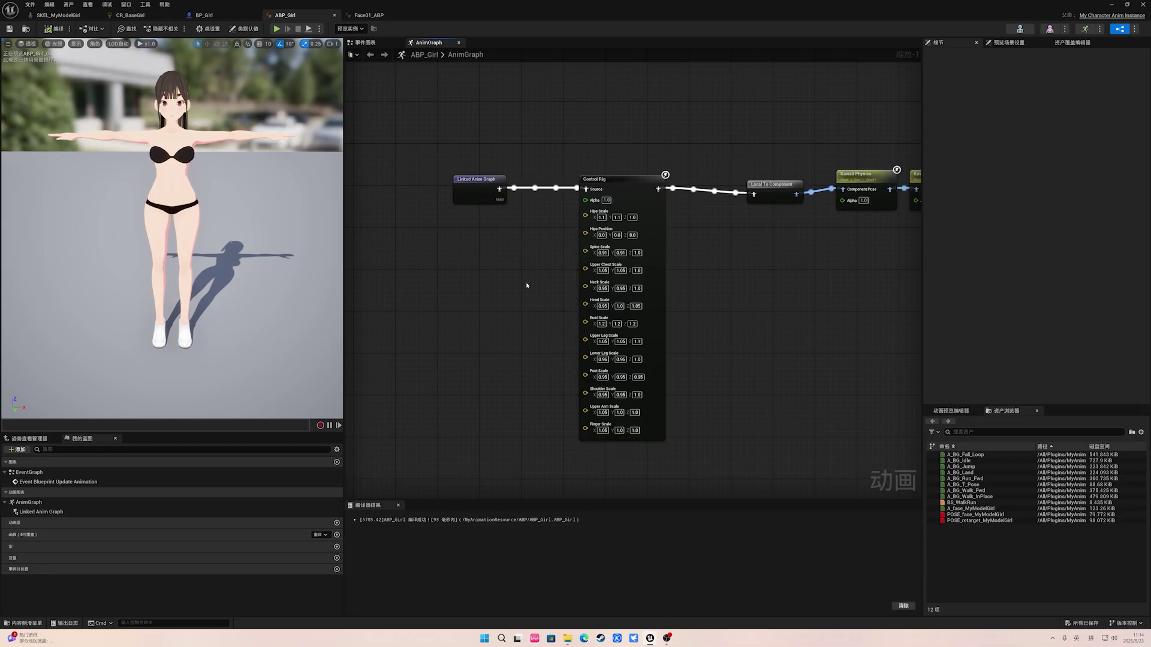